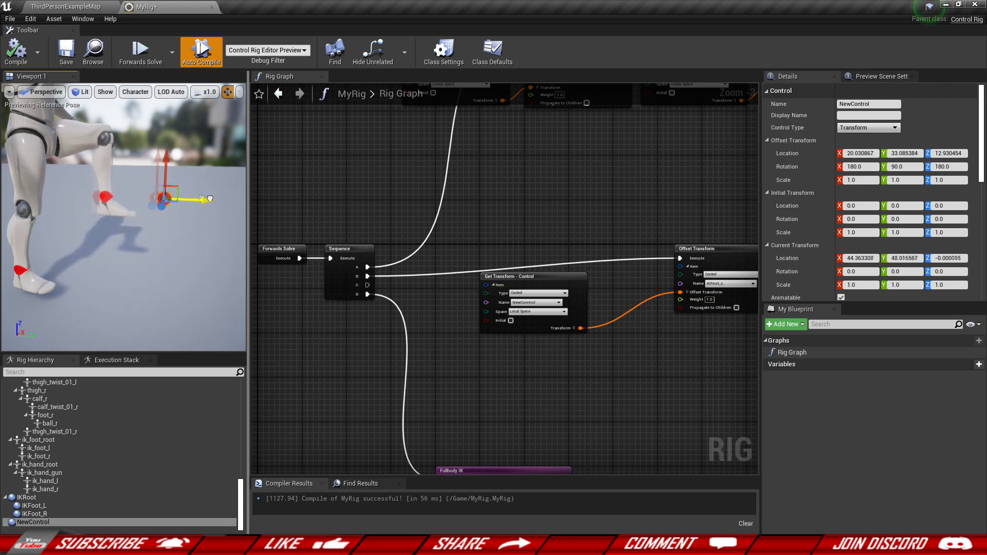
# - Test the raised-leg IK in the rig preview by moving and rotating NewControl
pyautogui.moveTo(178, 158); pyautogui.dragTo(115, 198)
pyautogui.moveTo(116, 198); pyautogui.dragTo(172, 205, button='right')
pyautogui.press('e')
pyautogui.moveTo(196, 187); pyautogui.dragTo(219, 211)
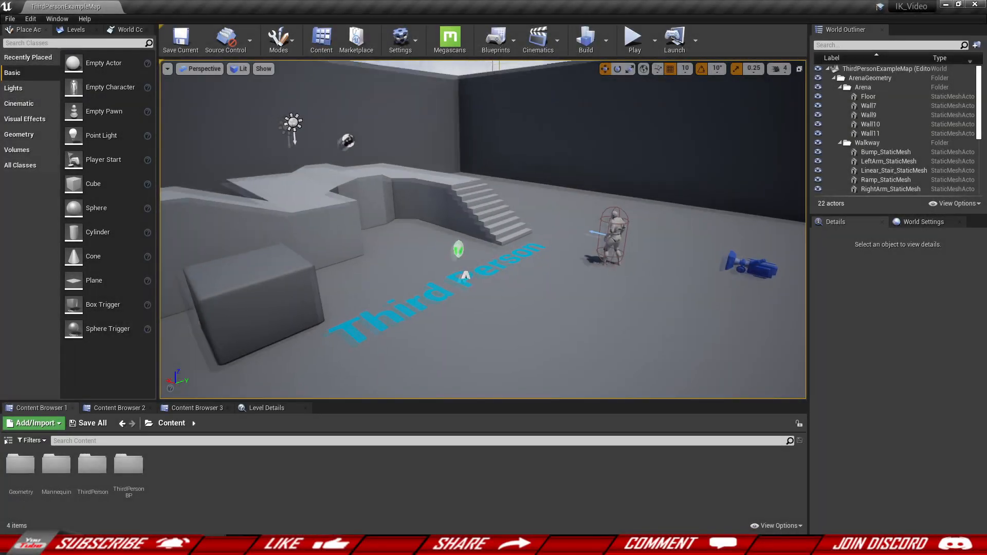
pyautogui.moveTo(483, 230)
pyautogui.mouseDown(button='right')
pyautogui.moveTo(401, 224)
pyautogui.moveTo(540, 232)
pyautogui.moveTo(483, 229)
pyautogui.mouseUp(button='right')
pyautogui.scroll(-2, 483, 229)
pyautogui.scroll(3, 483, 229)
pyautogui.scroll(-3, 483, 229)
pyautogui.scroll(5, 483, 229)
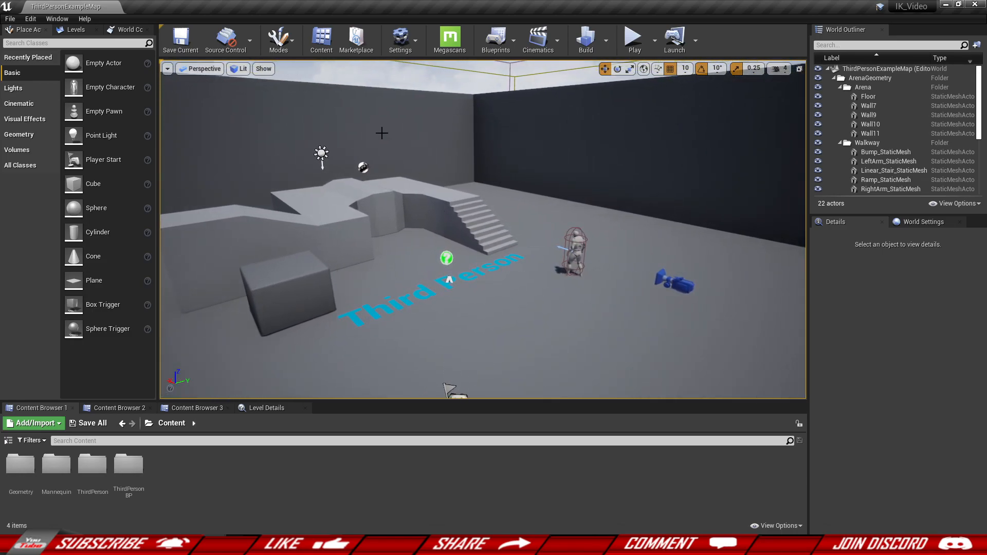
# - Search the plugins for "control" and "full" to check that Control Rig and FullBodyIK are enabled
pyautogui.click(402, 46)
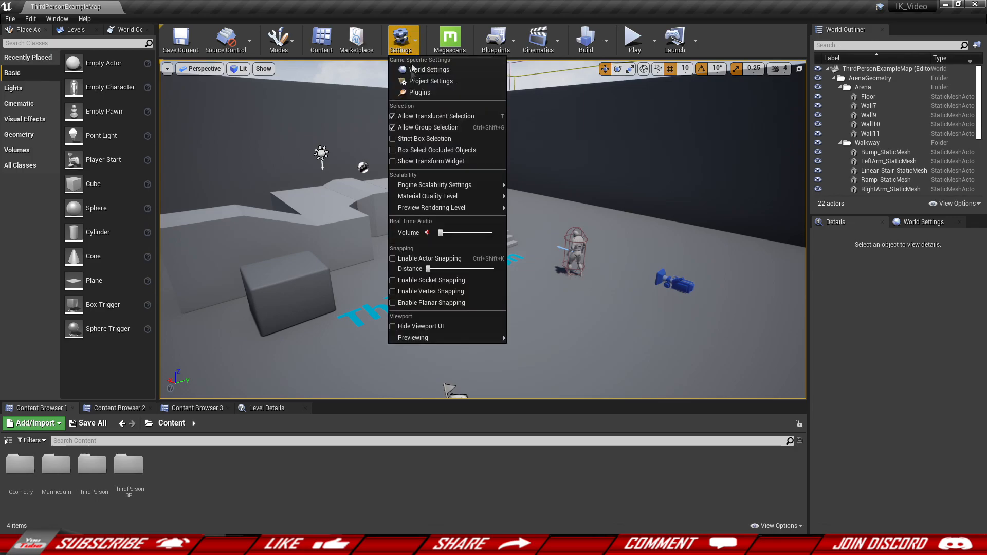
pyautogui.click(431, 92)
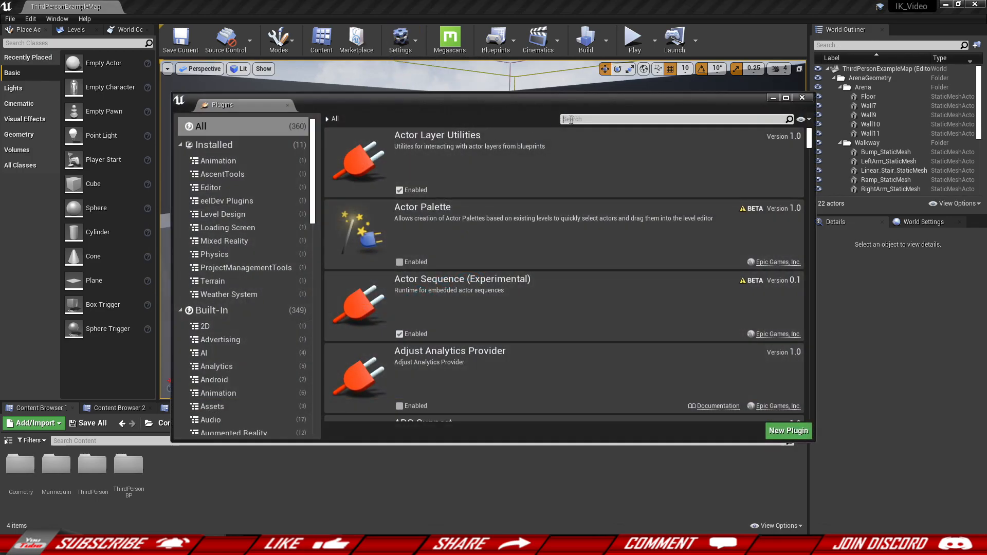
pyautogui.click(578, 119)
pyautogui.write('control')
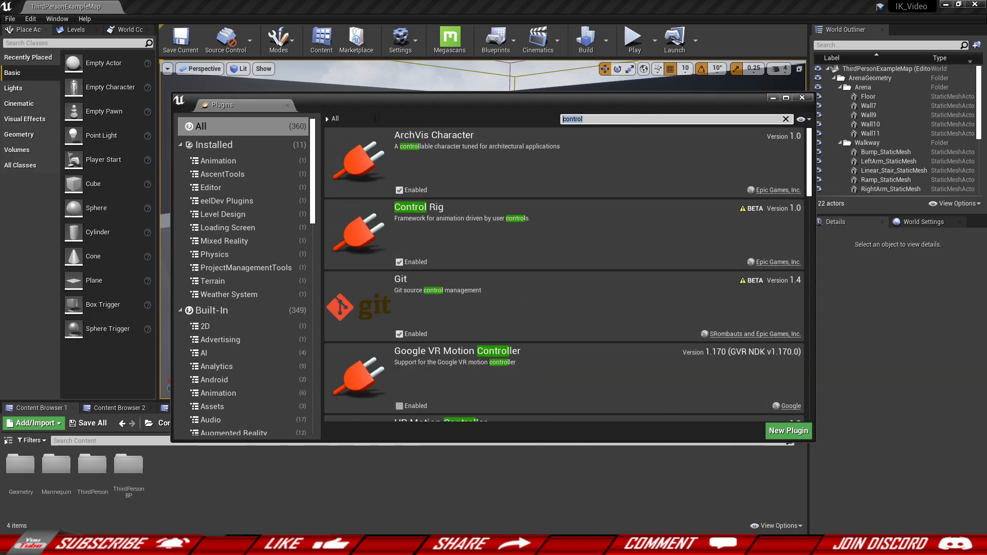
pyautogui.write('full')
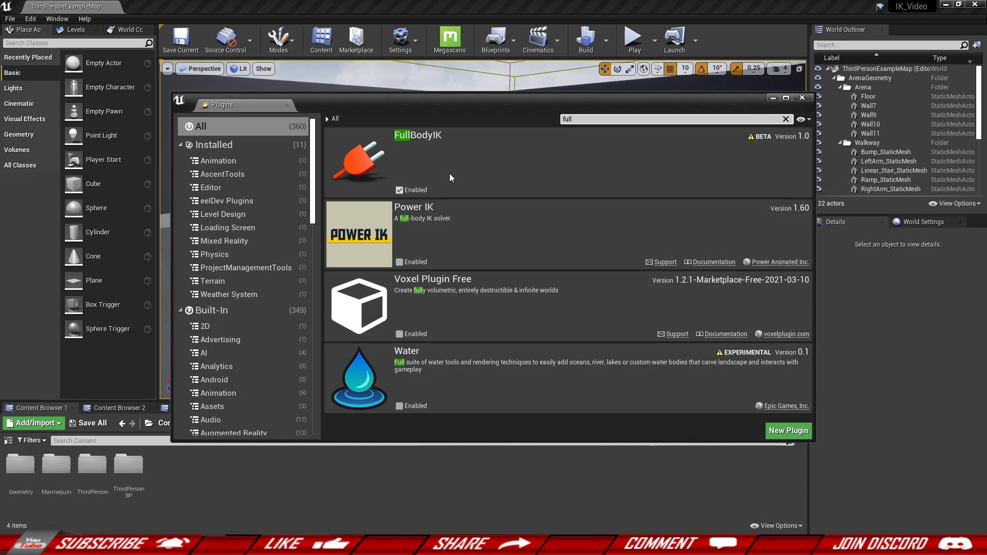
pyautogui.click(801, 98)
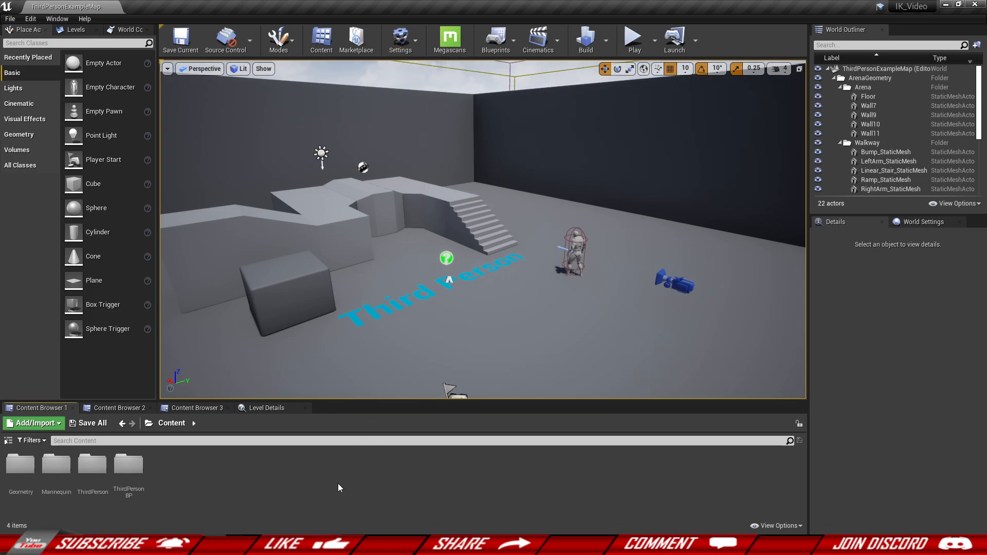
# - Create a Control Rig asset with parent ControlRig in the Content folder, name it MyRig and open it
pyautogui.rightClick(205, 485)
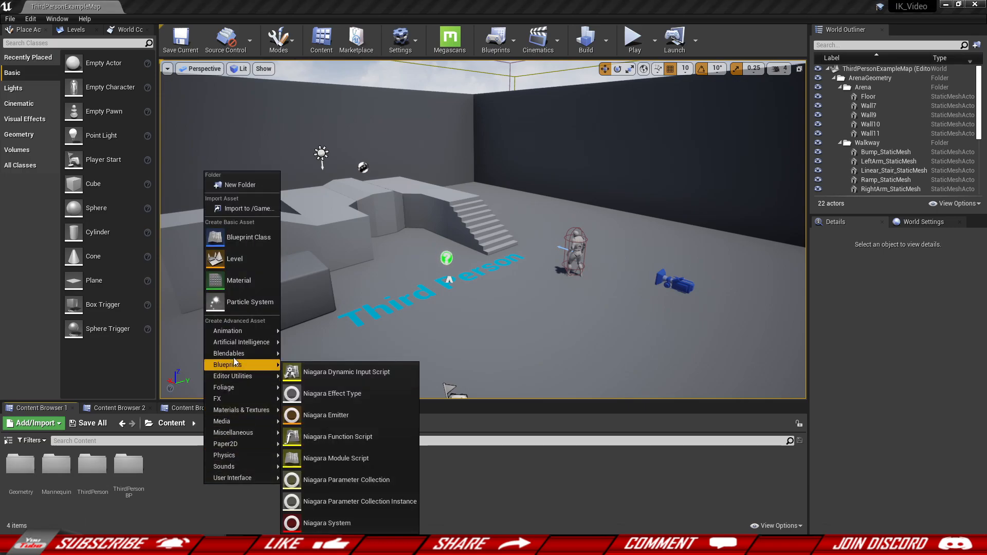
pyautogui.moveTo(236, 335)
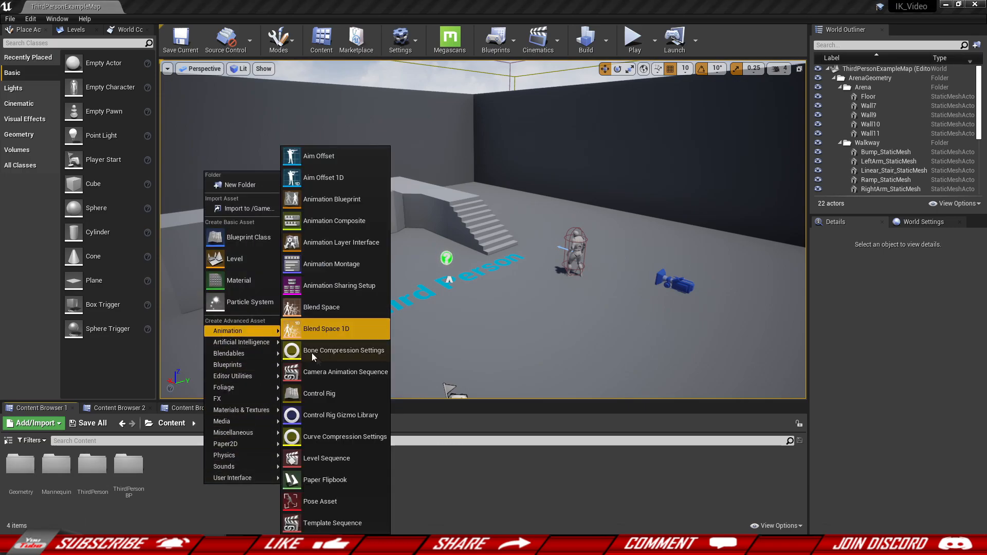
pyautogui.click(348, 399)
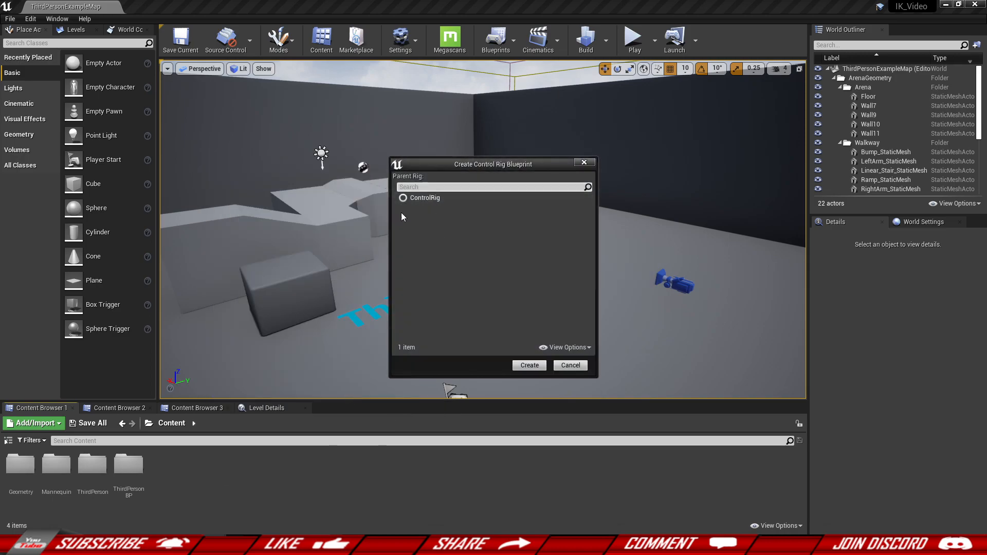
pyautogui.click(438, 199)
pyautogui.click(529, 365)
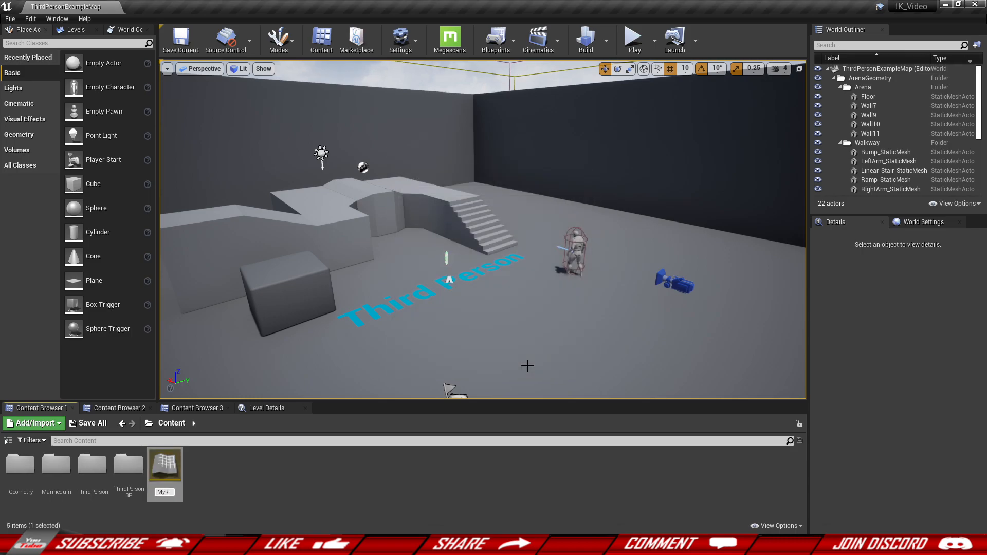
pyautogui.press('Return')
pyautogui.press('Return')
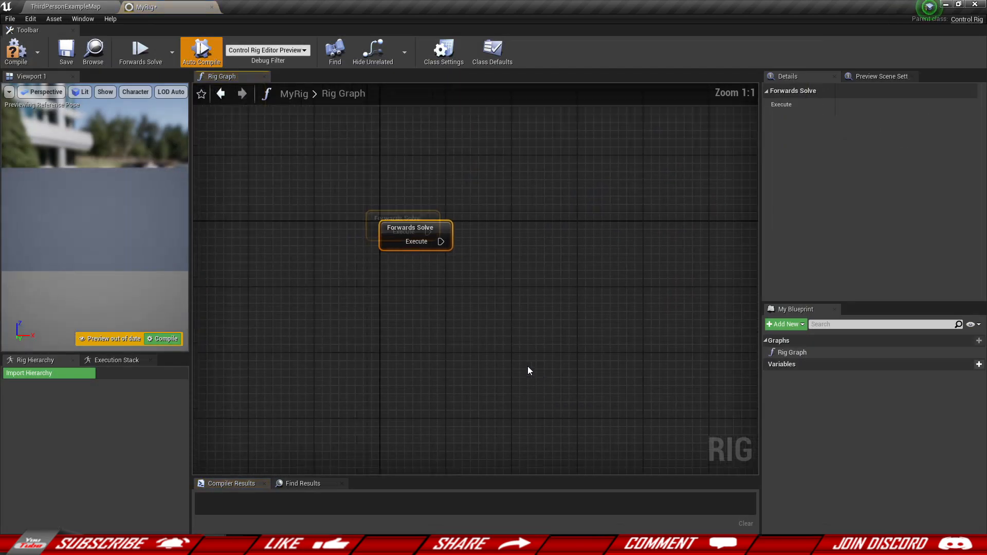
pyautogui.scroll(-1, 382, 216)
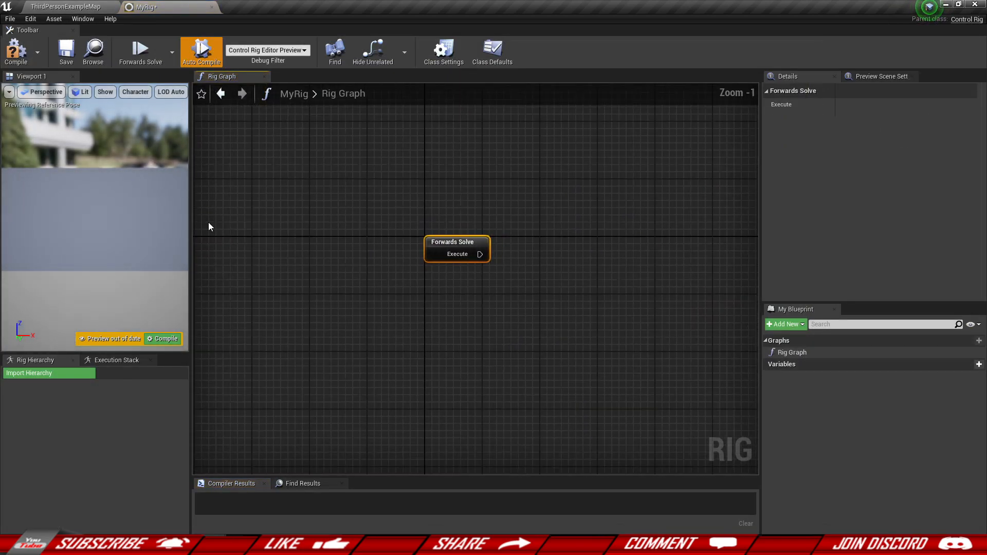
pyautogui.moveTo(191, 220); pyautogui.dragTo(199, 220)
pyautogui.scroll(-1, 327, 257)
pyautogui.moveTo(329, 258)
pyautogui.mouseDown(button='right')
pyautogui.moveTo(329, 240)
pyautogui.moveTo(333, 271)
pyautogui.mouseUp(button='right')
pyautogui.scroll(1, 354, 266)
pyautogui.scroll(1, 353, 266)
pyautogui.moveTo(423, 205); pyautogui.dragTo(421, 227, button='right')
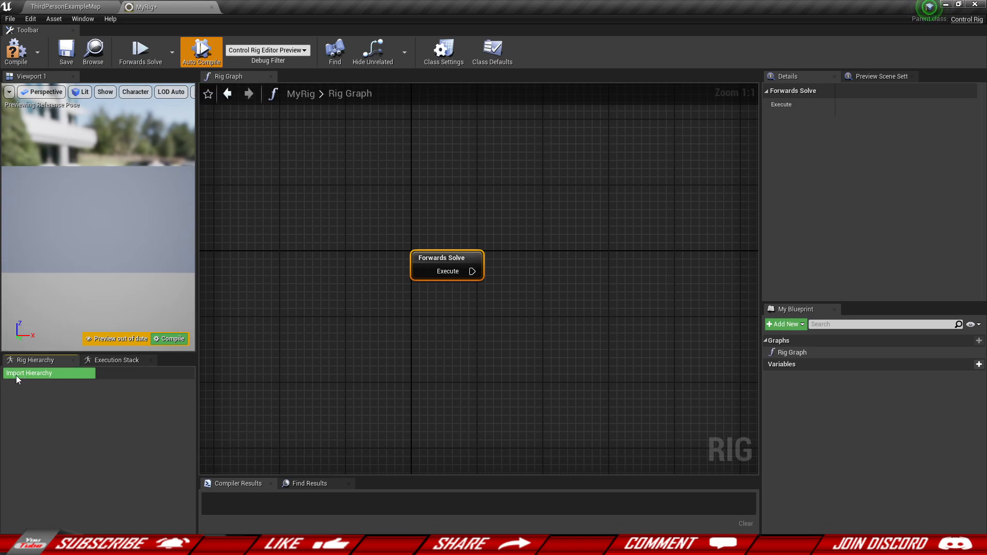
# - Import the bone hierarchy from the SK_Mannequin skeletal mesh into the rig
pyautogui.click(51, 374)
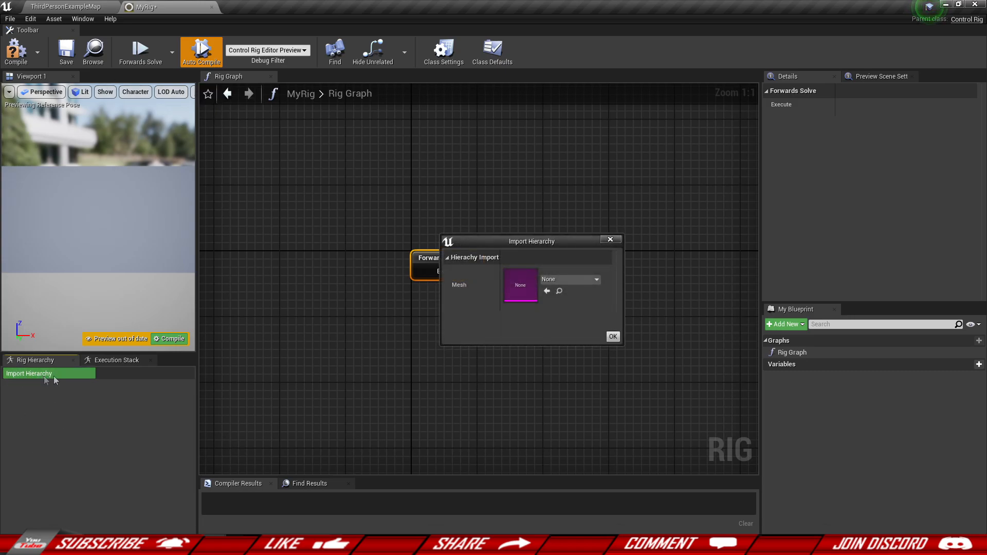
pyautogui.click(534, 273)
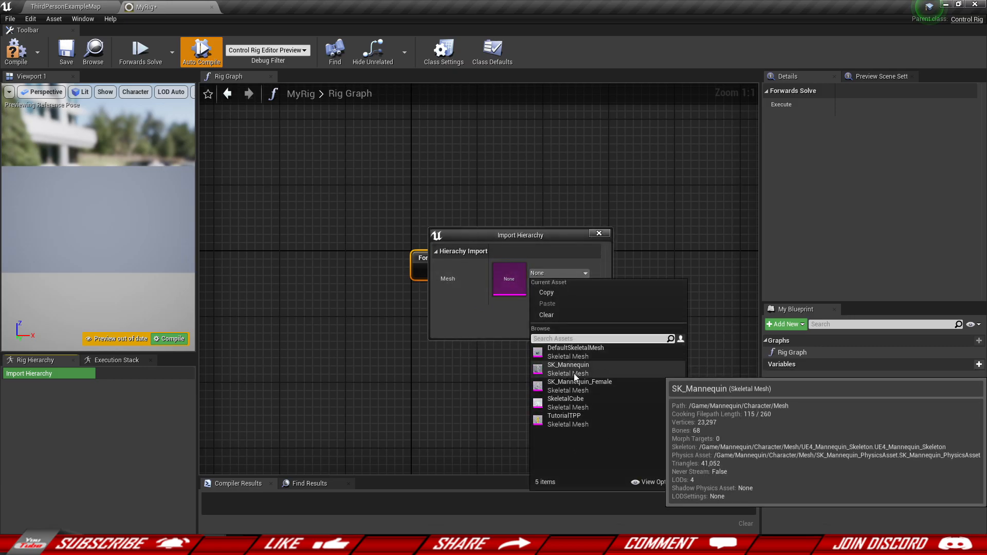
pyautogui.click(574, 374)
pyautogui.click(573, 373)
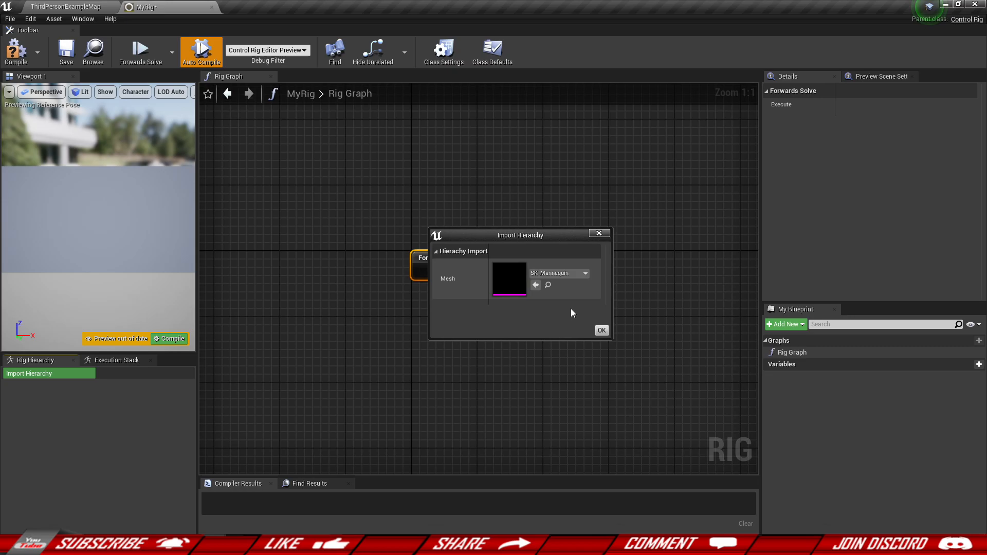
pyautogui.click(599, 330)
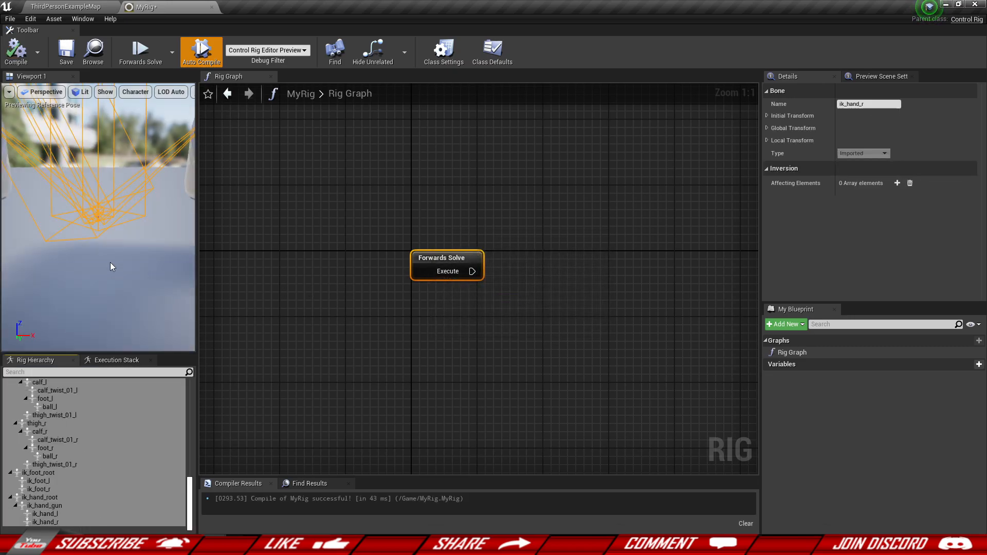
# - Inspect the imported mannequin in the viewport, highlight the ball_r bone and look over the end of the bone hierarchy
pyautogui.scroll(-5, 110, 262)
pyautogui.moveTo(123, 238)
pyautogui.mouseDown(button='right')
pyautogui.moveTo(123, 221)
pyautogui.moveTo(127, 249)
pyautogui.moveTo(114, 251)
pyautogui.moveTo(127, 240)
pyautogui.mouseUp(button='right')
pyautogui.press('w')
pyautogui.press('s')
pyautogui.click(126, 287)
pyautogui.click(91, 456)
pyautogui.scroll(2, 107, 447)
pyautogui.scroll(-2, 128, 440)
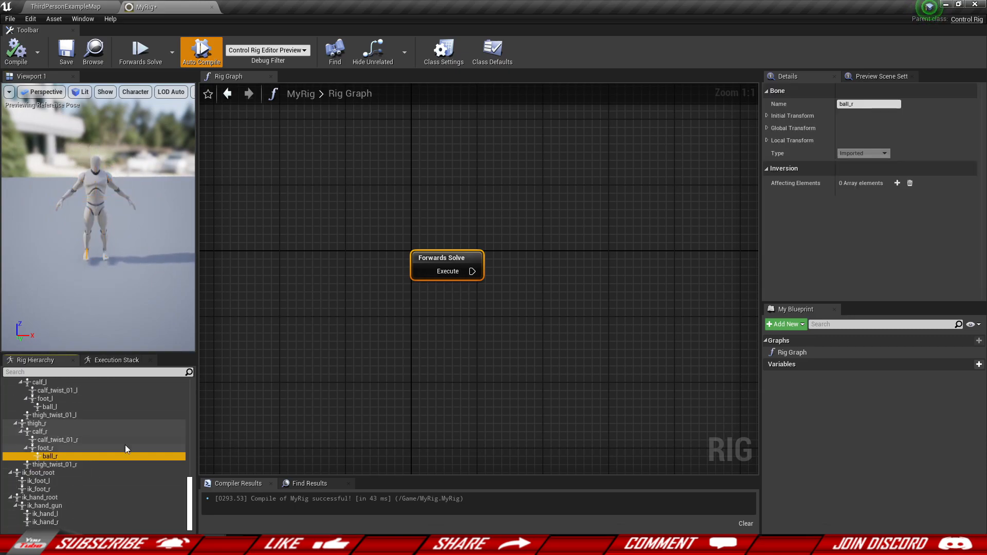
pyautogui.click(98, 529)
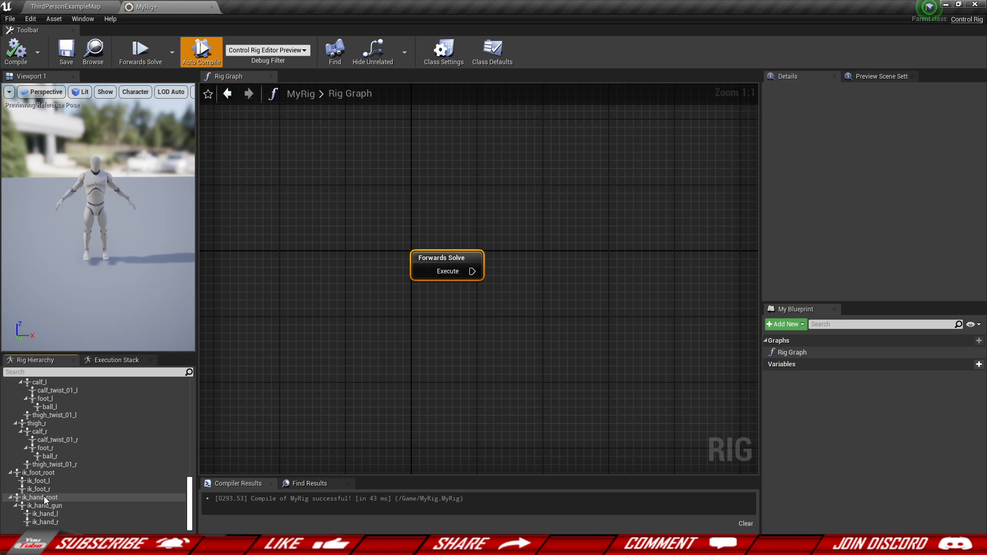
pyautogui.scroll(-1, 420, 397)
pyautogui.moveTo(420, 397); pyautogui.dragTo(331, 350, button='right')
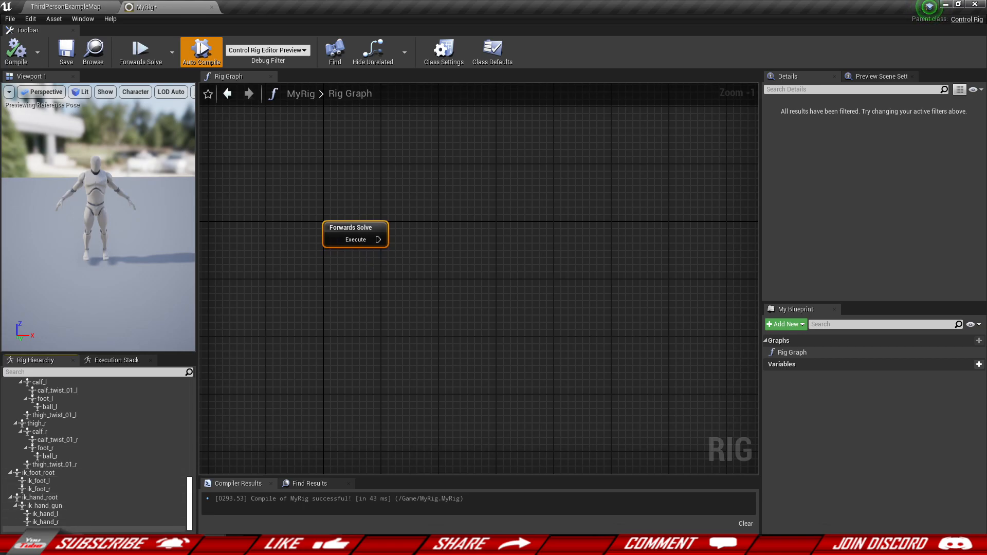
# - Add a new control to the rig hierarchy and name it IKRoot
pyautogui.rightClick(50, 529)
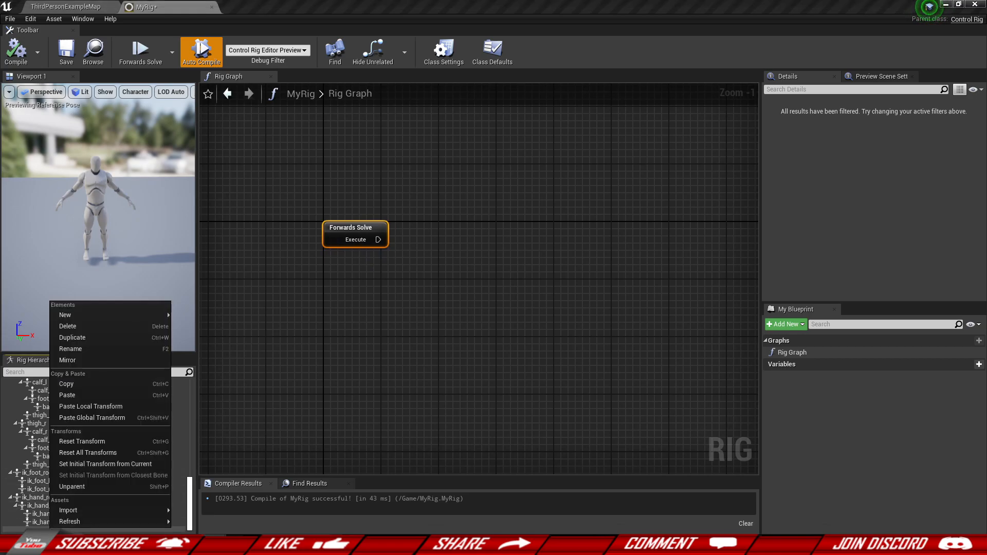
pyautogui.moveTo(75, 316)
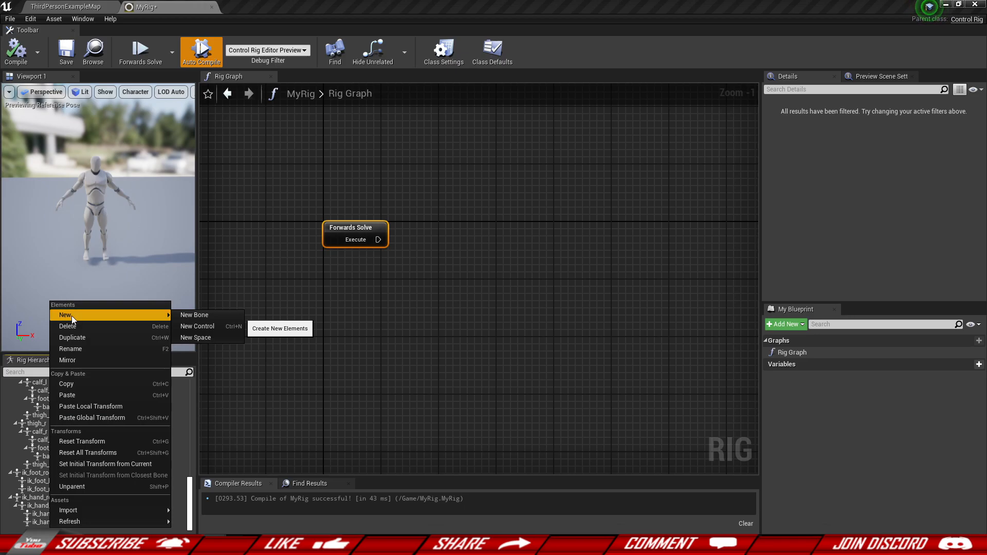
pyautogui.click(221, 328)
pyautogui.doubleClick(45, 525)
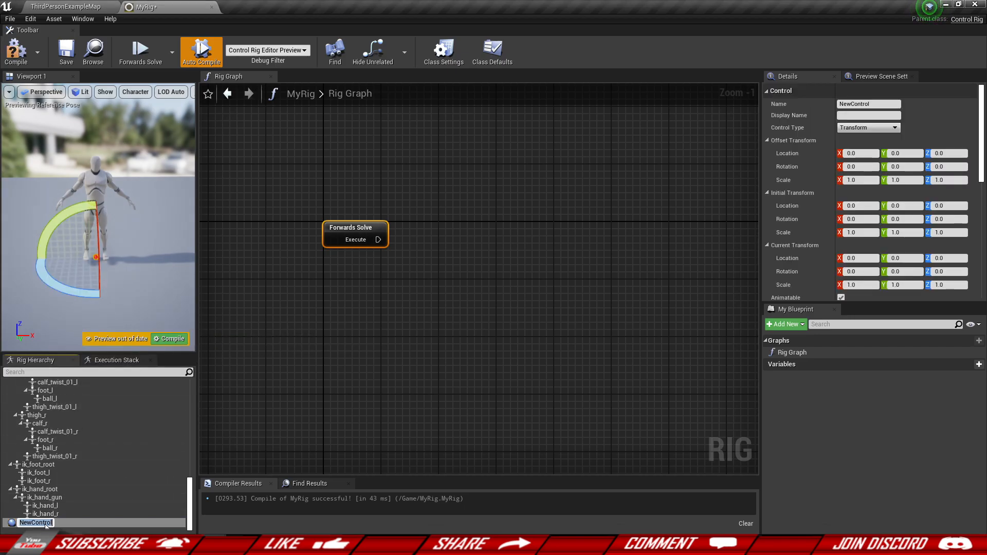
pyautogui.write('IKRoot')
pyautogui.press('Return')
# - Widen the viewport and raise the IKRoot control from the floor up to the mannequin's pelvis
pyautogui.moveTo(203, 271); pyautogui.dragTo(265, 259)
pyautogui.moveTo(132, 217); pyautogui.dragTo(103, 224, button='right')
pyautogui.press('w')
pyautogui.press('s')
pyautogui.press('w')
pyautogui.press('s')
pyautogui.press('s')
pyautogui.press('w')
pyautogui.press('d')
pyautogui.press('s')
pyautogui.press('w')
pyautogui.press('a')
pyautogui.press('s')
pyautogui.moveTo(165, 239); pyautogui.dragTo(159, 239, button='right')
pyautogui.press('w')
pyautogui.press('w')
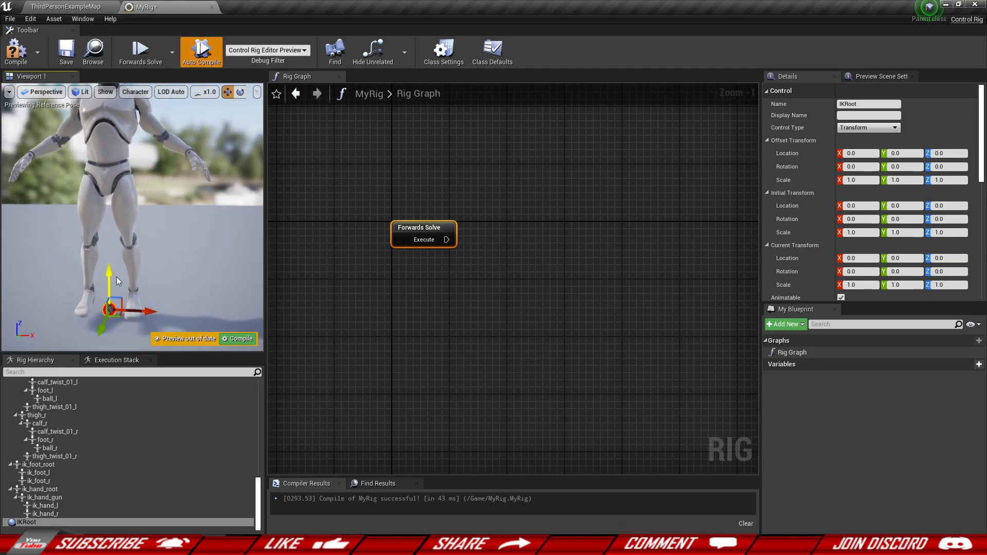
pyautogui.moveTo(138, 284); pyautogui.dragTo(131, 281, button='right')
pyautogui.moveTo(121, 285); pyautogui.dragTo(124, 158)
pyautogui.moveTo(140, 190); pyautogui.dragTo(125, 187, button='right')
# - Locate the pelvis bone in the hierarchy and align IKRoot's height with it, at Z about 94.87
pyautogui.click(239, 489)
pyautogui.moveTo(257, 499); pyautogui.dragTo(257, 401)
pyautogui.click(67, 390)
pyautogui.moveTo(153, 235); pyautogui.dragTo(153, 235, button='right')
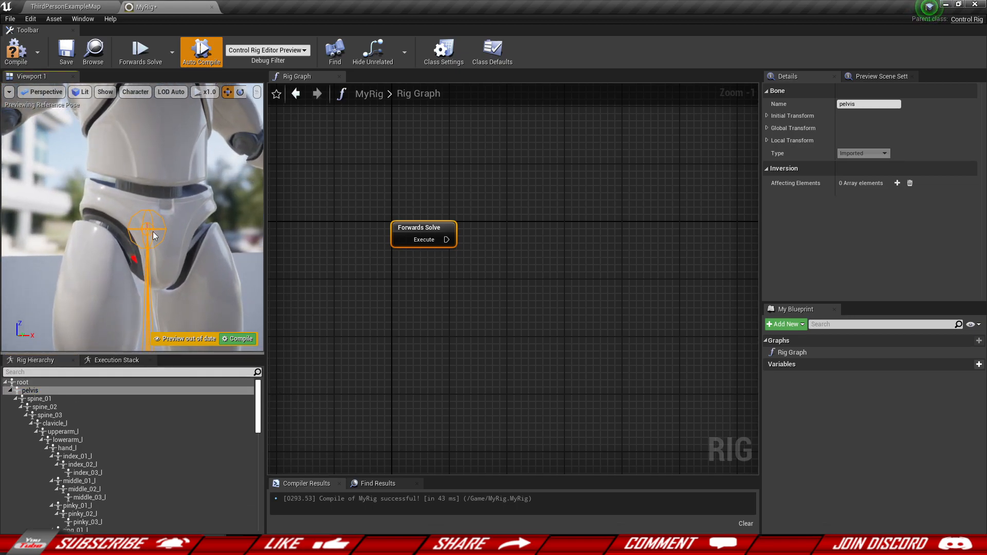
pyautogui.moveTo(257, 411); pyautogui.dragTo(258, 504)
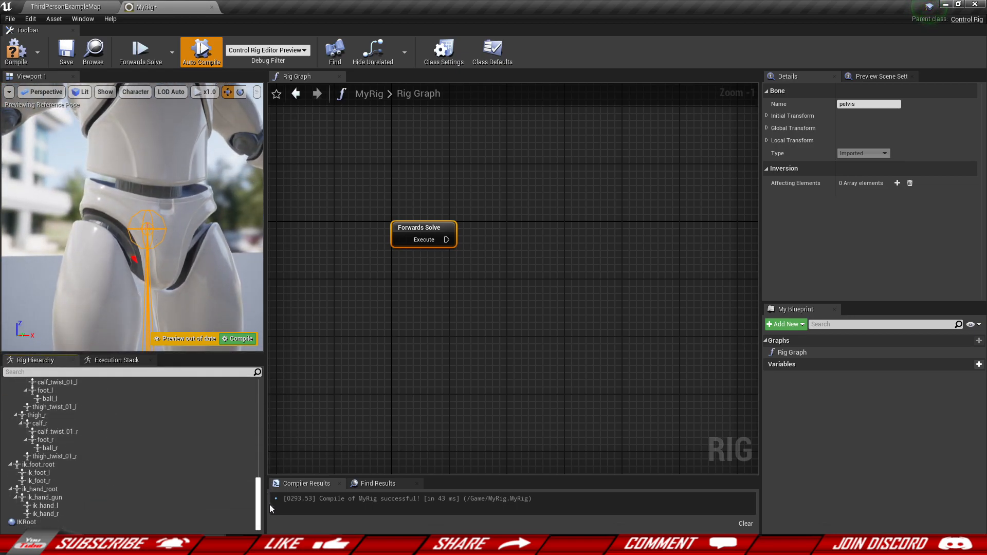
pyautogui.click(45, 522)
pyautogui.moveTo(147, 211); pyautogui.dragTo(150, 201)
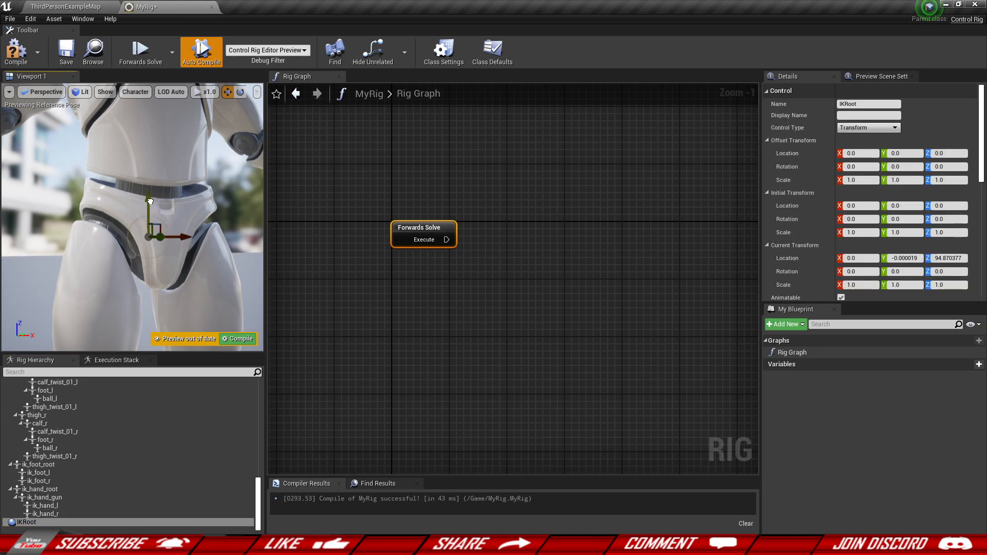
# - Try to set the IKRoot control's initial transform from the closest bone
pyautogui.rightClick(138, 237)
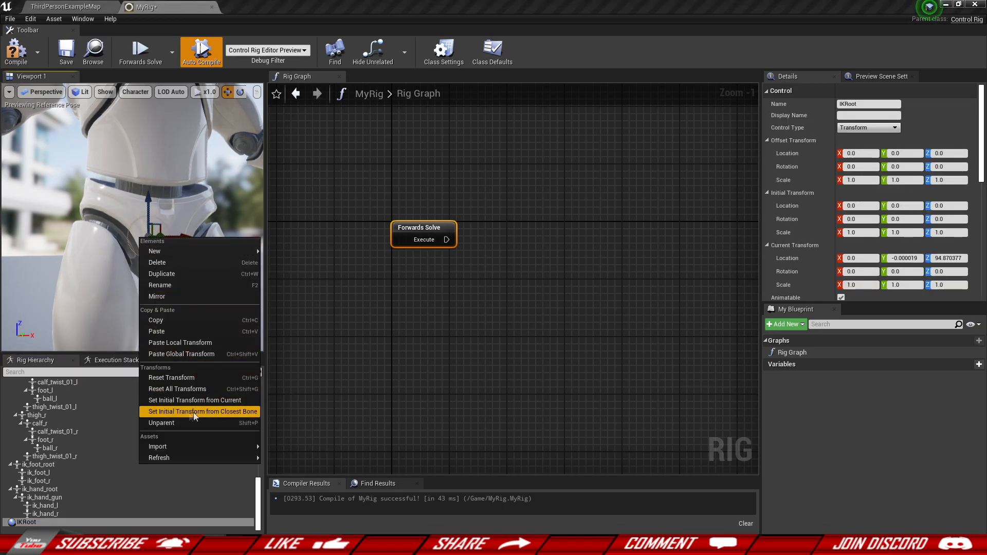
pyautogui.click(222, 412)
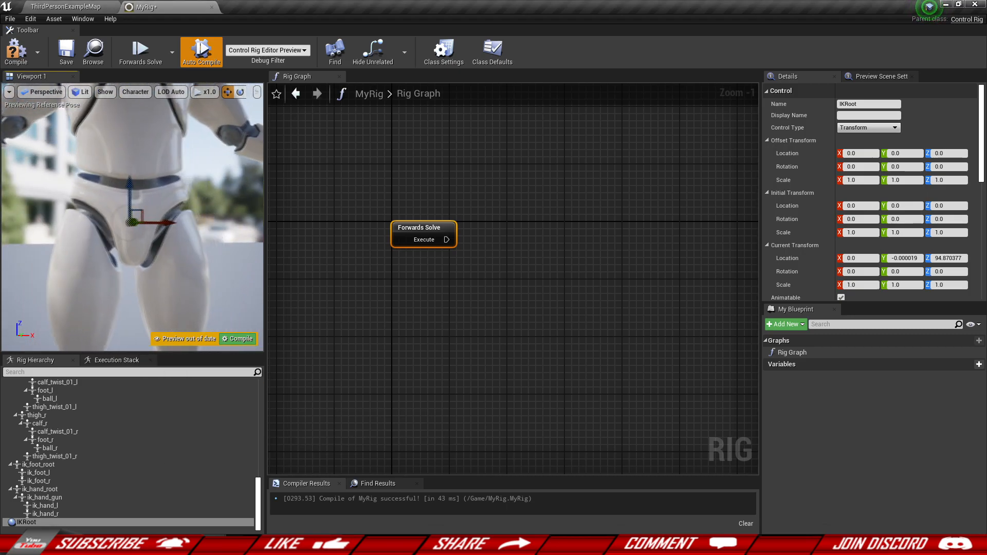
pyautogui.moveTo(132, 221); pyautogui.dragTo(129, 241)
pyautogui.moveTo(149, 212); pyautogui.dragTo(146, 274, button='right')
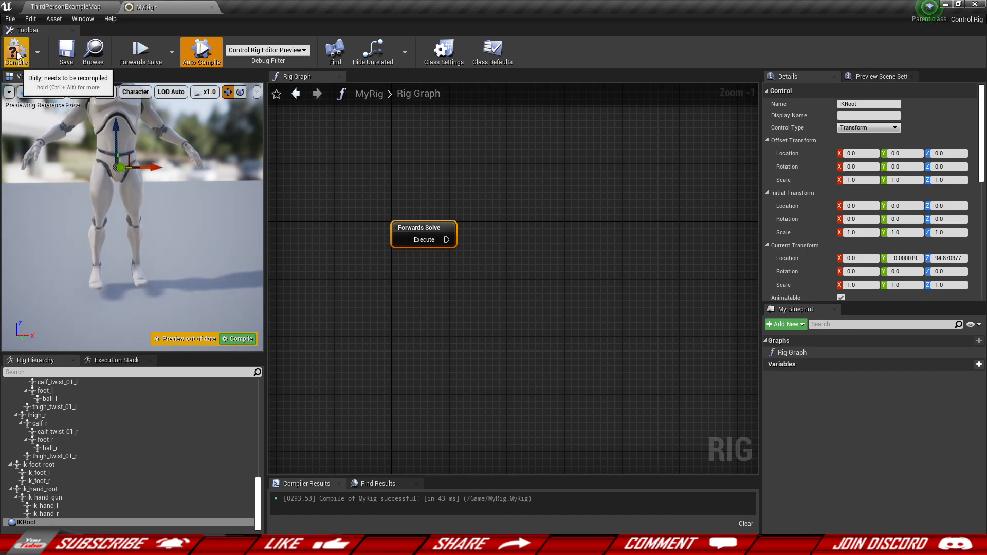
# - Move IKRoot down and back up to the pelvis, at Z about 93, and set its initial transform from the closest bone
pyautogui.moveTo(119, 245); pyautogui.dragTo(135, 170)
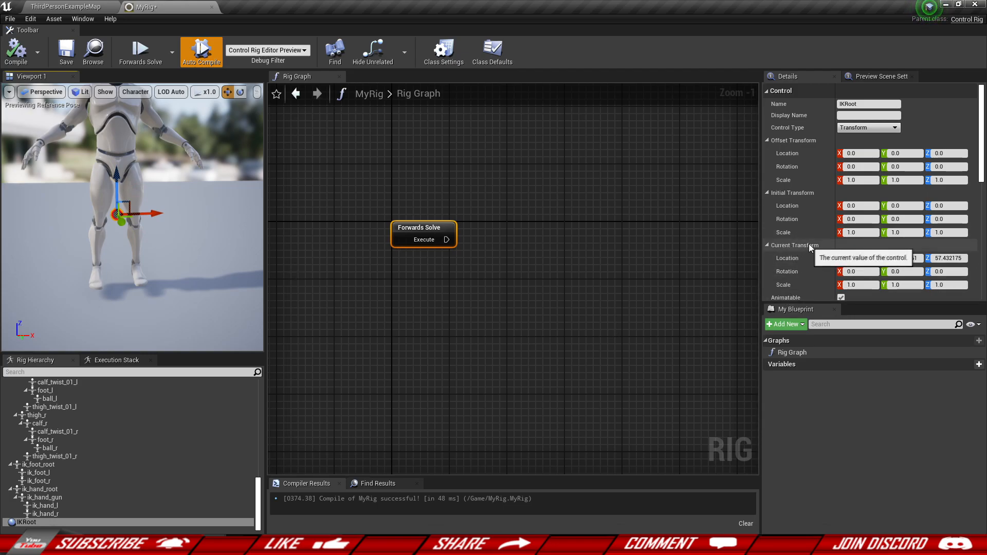
pyautogui.moveTo(116, 177); pyautogui.dragTo(145, 139)
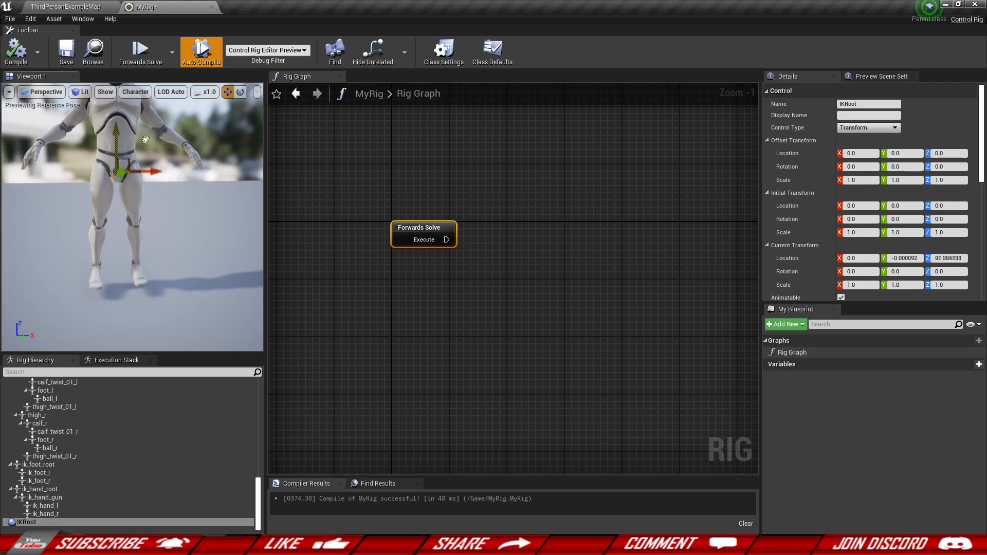
pyautogui.moveTo(100, 200)
pyautogui.mouseDown(button='right')
pyautogui.moveTo(105, 179)
pyautogui.moveTo(86, 191)
pyautogui.mouseUp(button='right')
pyautogui.press('w')
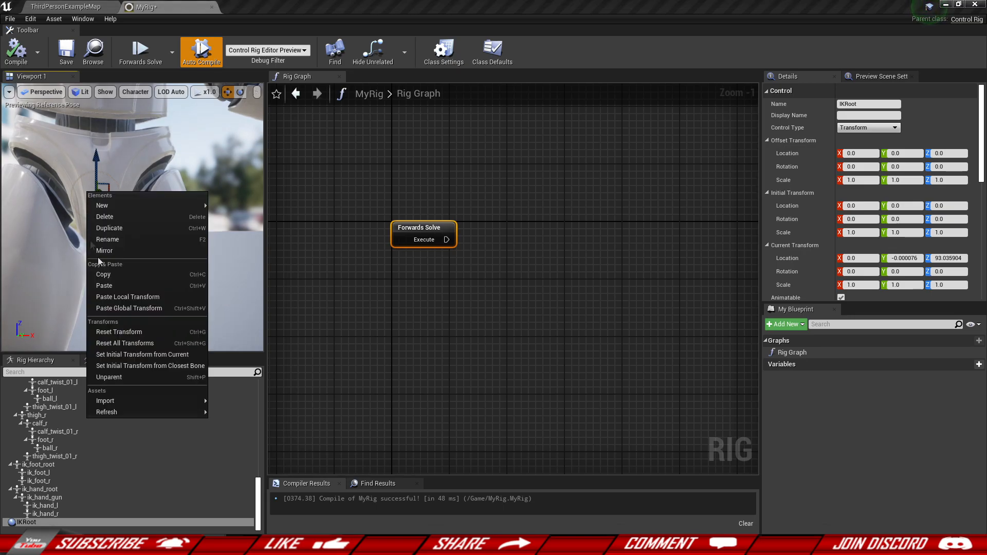
pyautogui.click(149, 366)
pyautogui.scroll(-5, 154, 263)
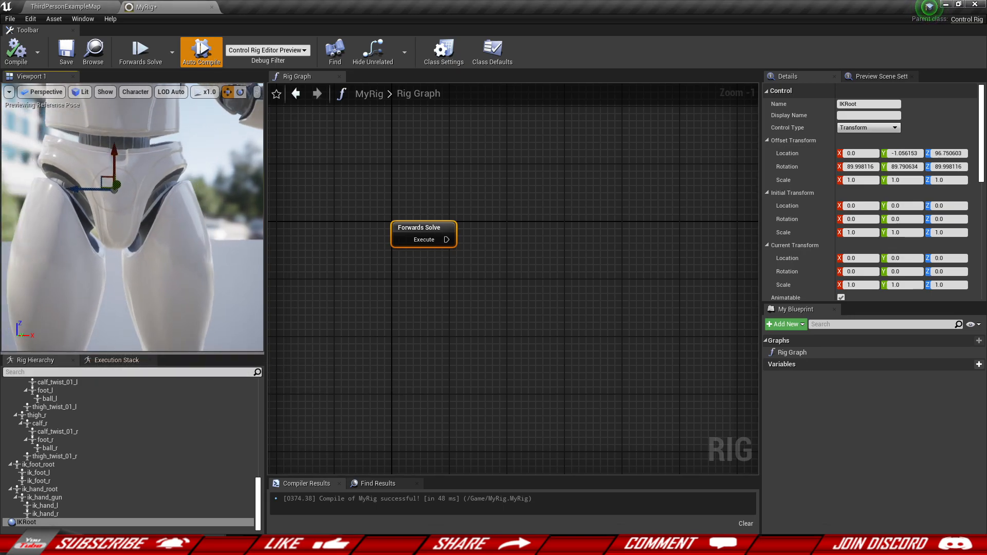
# - Test-move the IKRoot control away from the pelvis, about 54 units along its local Z, and compile the rig to reset it
pyautogui.scroll(-8, 153, 263)
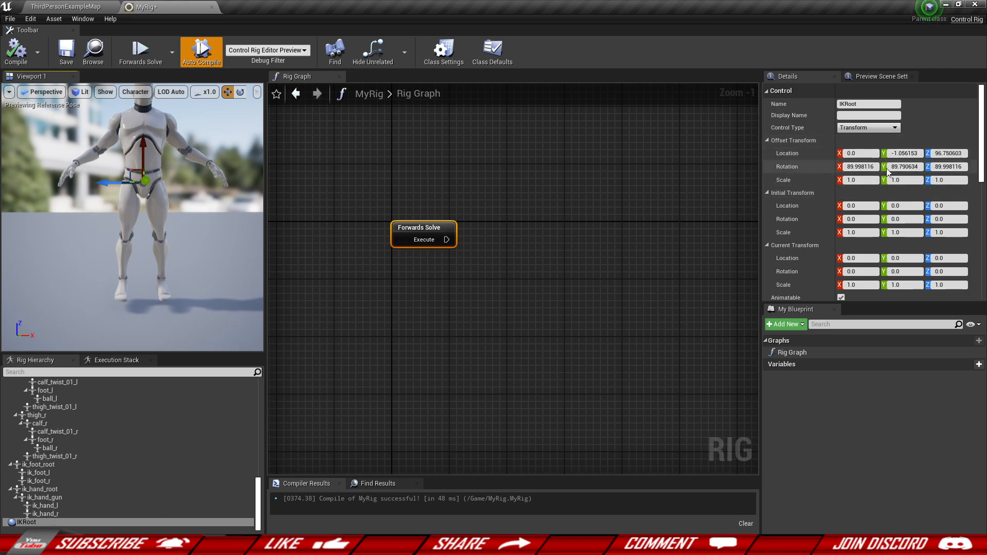
pyautogui.moveTo(156, 199)
pyautogui.mouseDown(button='right')
pyautogui.moveTo(153, 170)
pyautogui.moveTo(127, 236)
pyautogui.moveTo(157, 205)
pyautogui.moveTo(149, 205)
pyautogui.mouseUp(button='right')
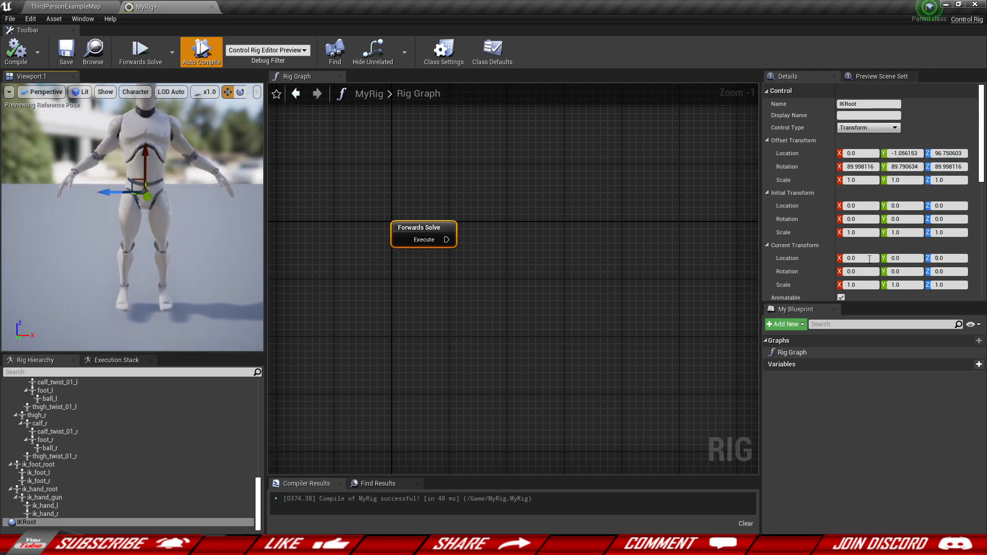
pyautogui.scroll(-1, 802, 253)
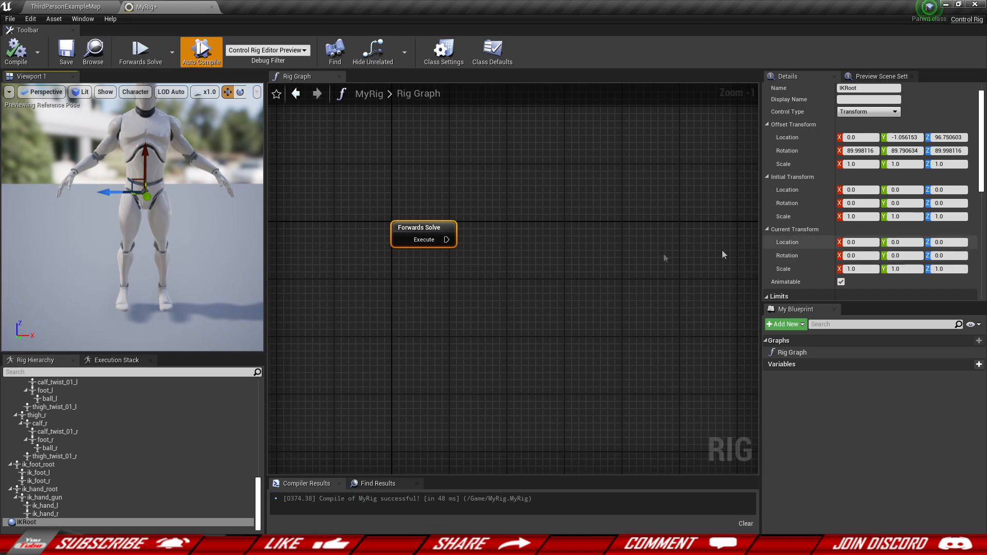
pyautogui.moveTo(111, 194); pyautogui.dragTo(66, 167)
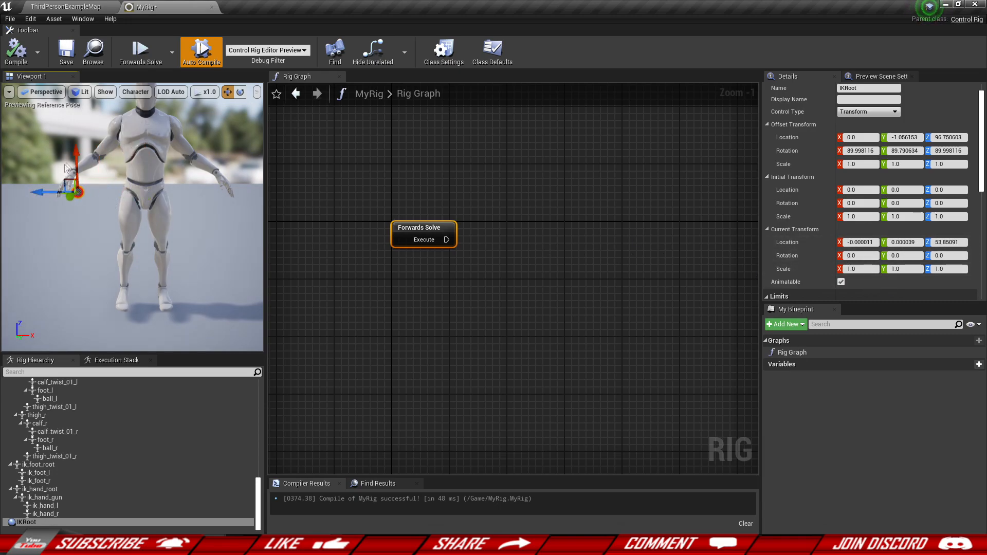
pyautogui.click(15, 51)
# - Examine the IKRoot control's placement at the mannequin's pelvis from near and far
pyautogui.press('w')
pyautogui.moveTo(132, 216); pyautogui.dragTo(137, 193, button='right')
pyautogui.press('s')
pyautogui.press('s')
pyautogui.press('s')
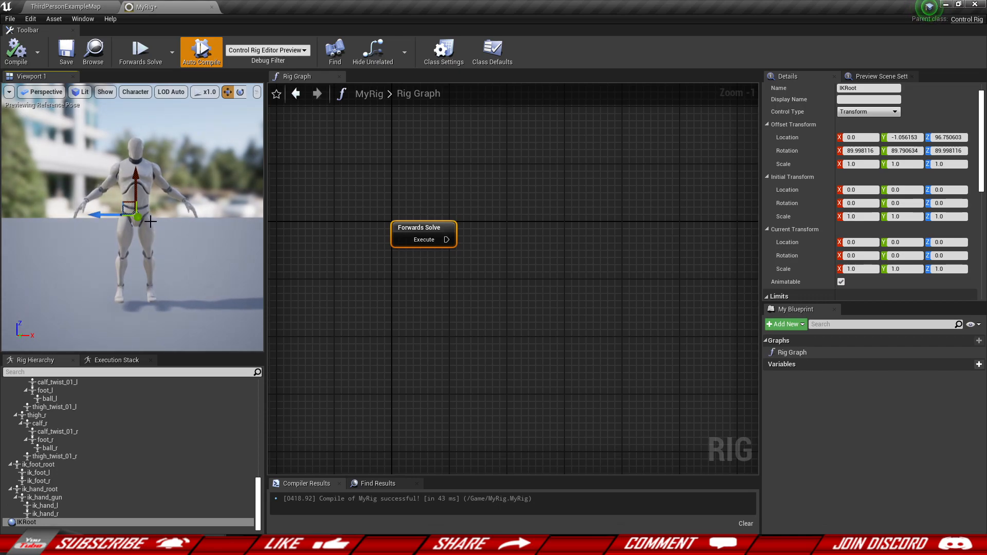
pyautogui.press('w')
pyautogui.moveTo(167, 244)
pyautogui.mouseDown(button='right')
pyautogui.moveTo(154, 262)
pyautogui.moveTo(172, 251)
pyautogui.mouseUp(button='right')
pyautogui.press('s')
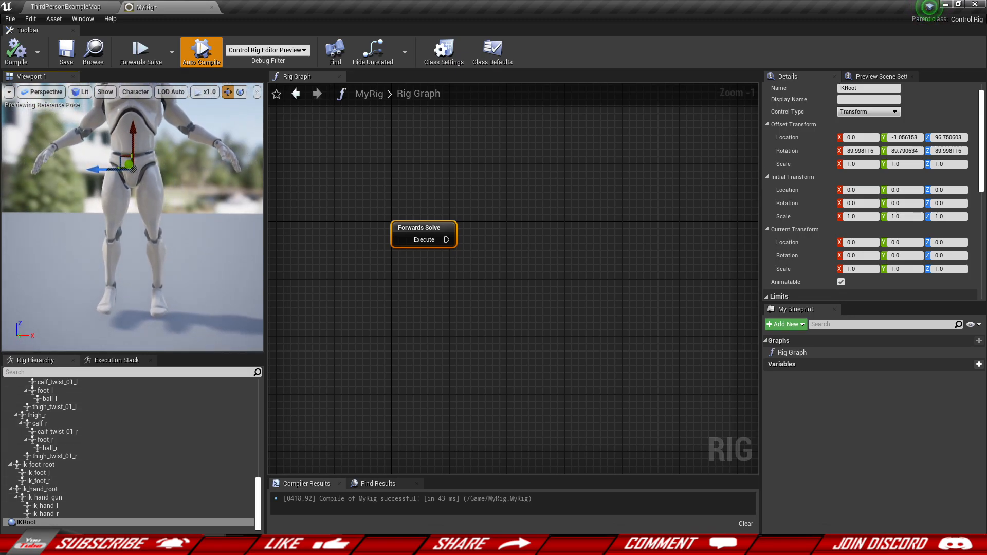
# - Create a new control under IKRoot and name it IKFoot_L
pyautogui.click(58, 529)
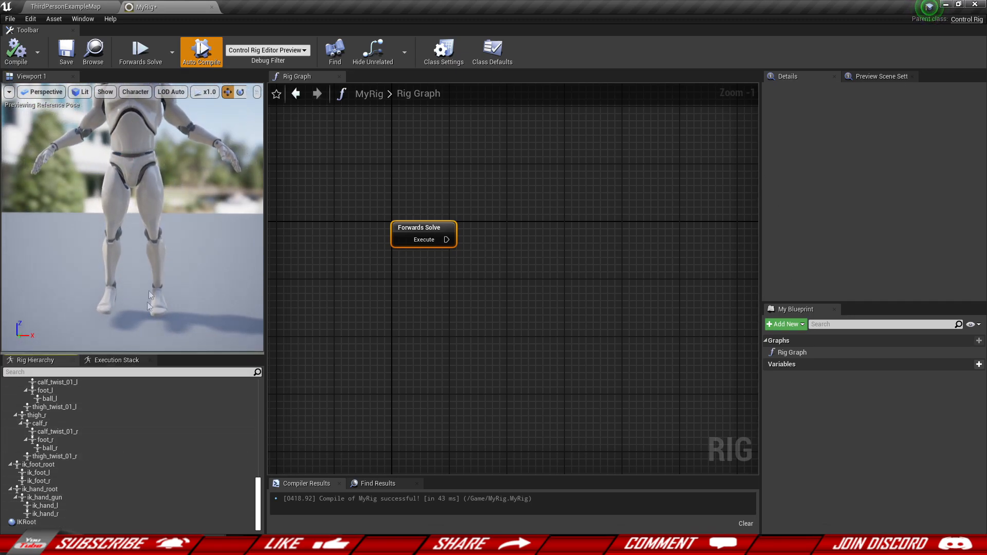
pyautogui.click(32, 523)
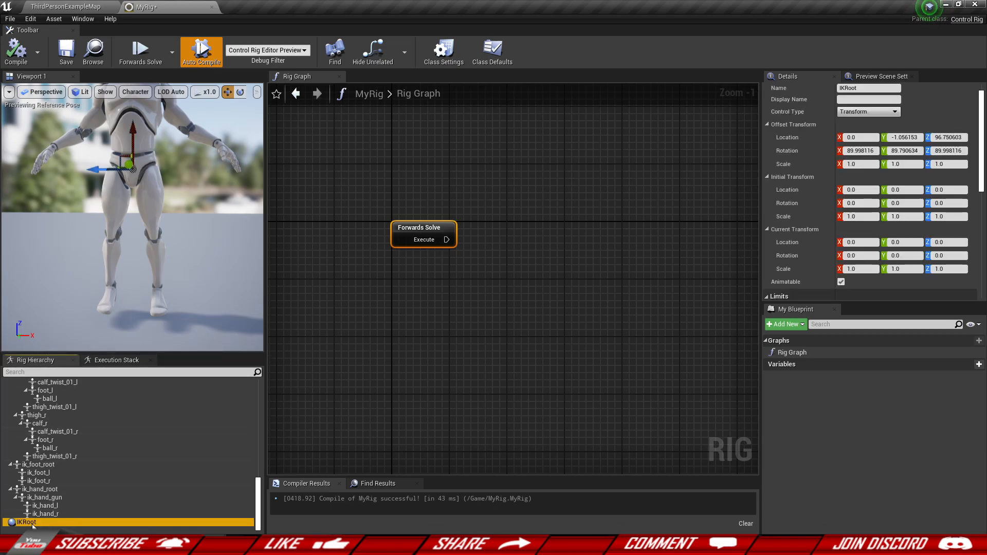
pyautogui.rightClick(30, 523)
pyautogui.moveTo(60, 312)
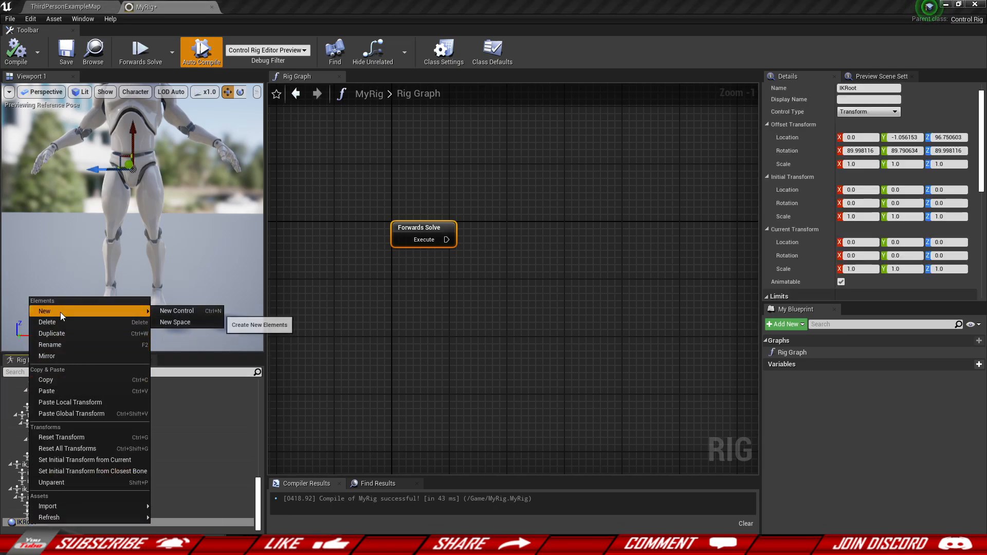
pyautogui.click(184, 313)
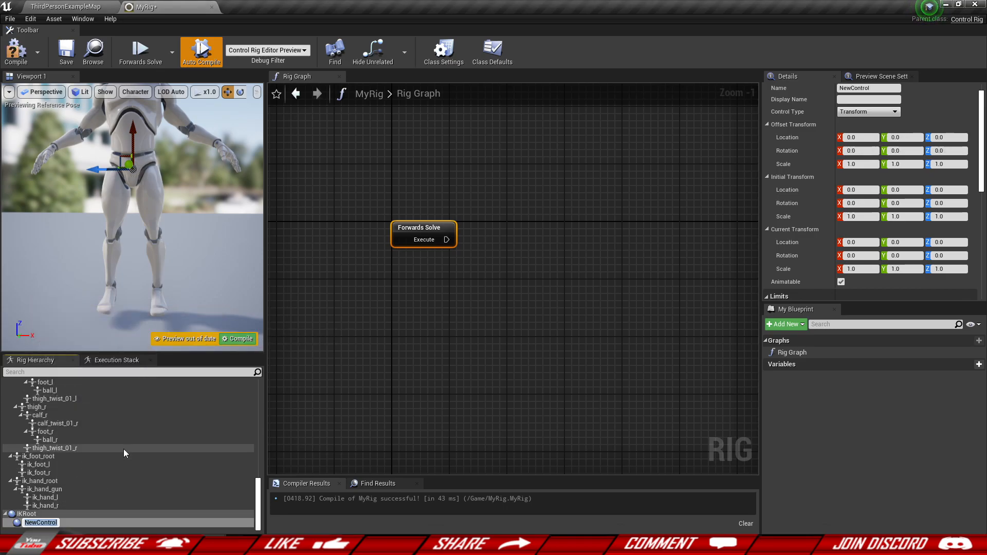
pyautogui.write('IKFoot_L')
pyautogui.press('Return')
# - Duplicate the IKFoot_L control under IKRoot and rename the copy IKFoot_R
pyautogui.hotkey('ctrl', 'd')
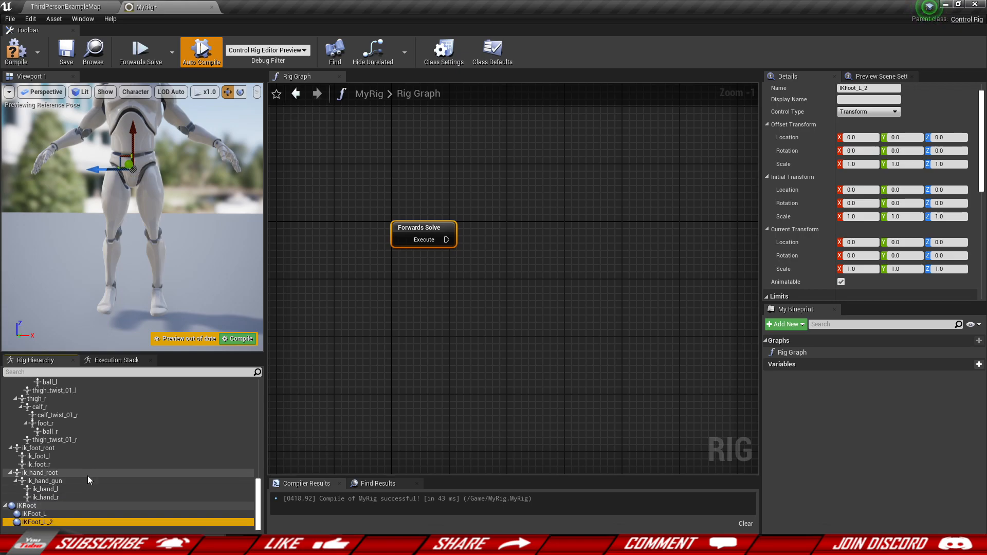
pyautogui.press('Right')
pyautogui.press('BackSpace')
pyautogui.press('BackSpace')
pyautogui.press('BackSpace')
pyautogui.write('R')
pyautogui.press('Return')
# - Move the IKFoot_L control to the mannequin's left ankle, at about X -83.6, Y -7.0, Z -17.8
pyautogui.doubleClick(76, 520)
pyautogui.click(80, 513)
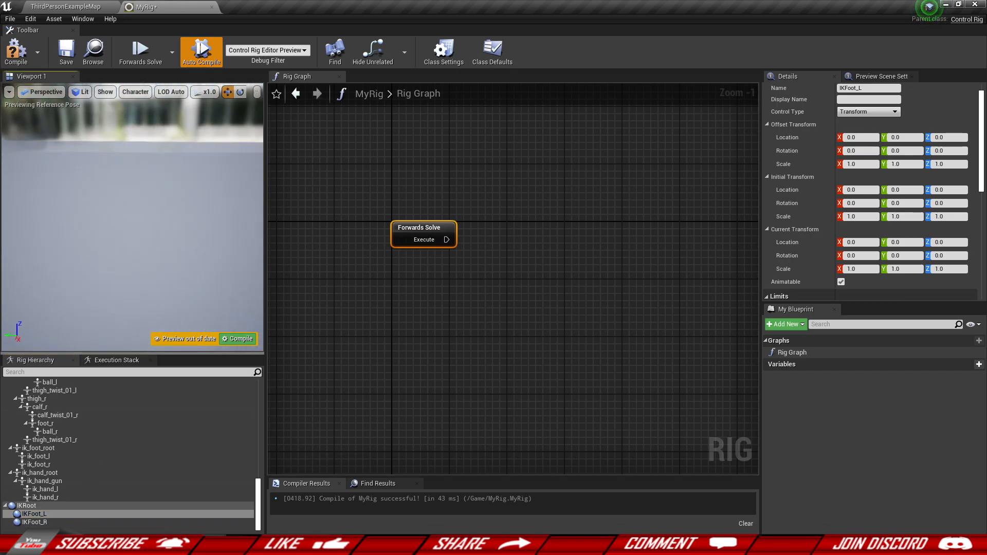
pyautogui.moveTo(132, 216); pyautogui.dragTo(111, 299, button='right')
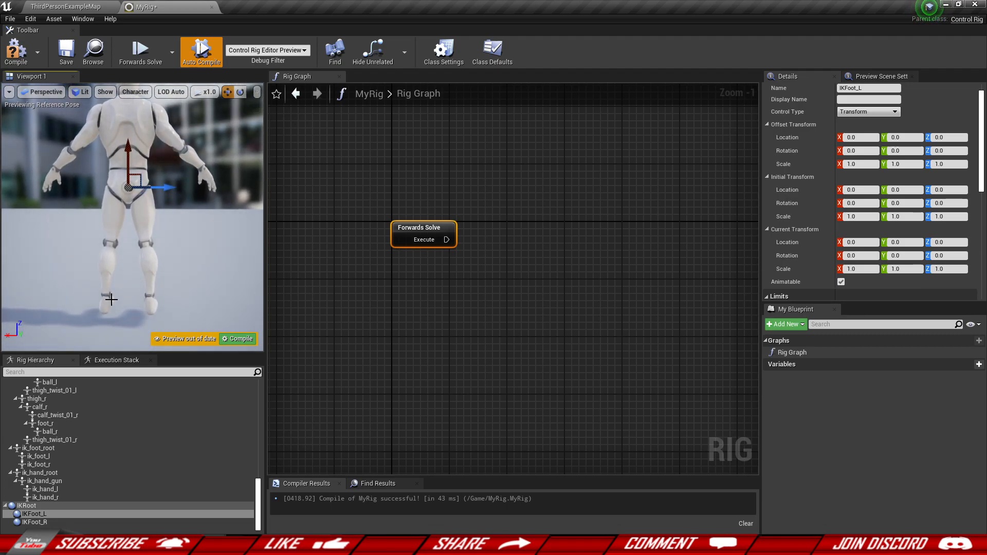
pyautogui.moveTo(130, 144); pyautogui.dragTo(127, 256)
pyautogui.moveTo(167, 298); pyautogui.dragTo(146, 299)
pyautogui.moveTo(146, 298); pyautogui.dragTo(197, 287, button='right')
pyautogui.moveTo(93, 222); pyautogui.dragTo(138, 211)
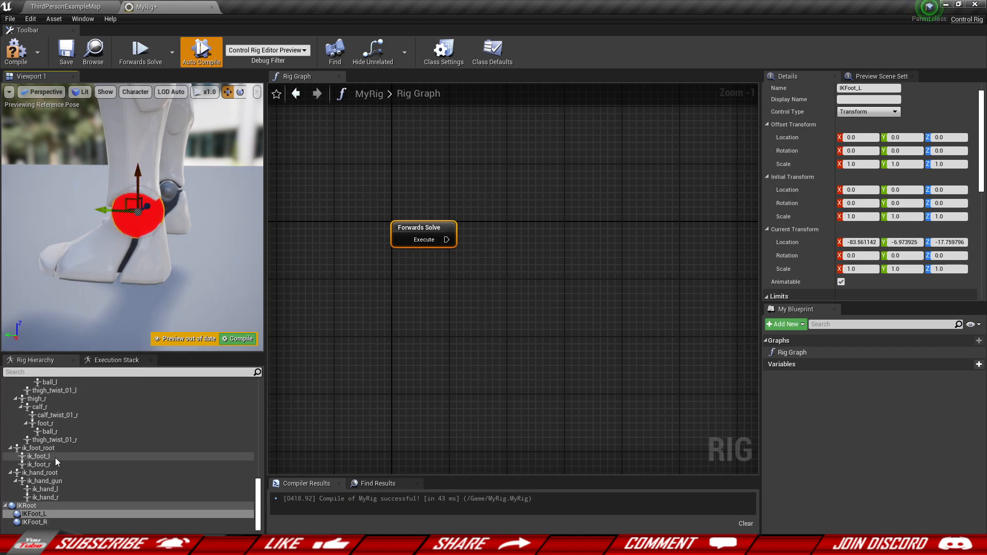
# - Check IKFoot_L against the foot_l bone and set the control's initial transform from the closest bone
pyautogui.scroll(3, 55, 457)
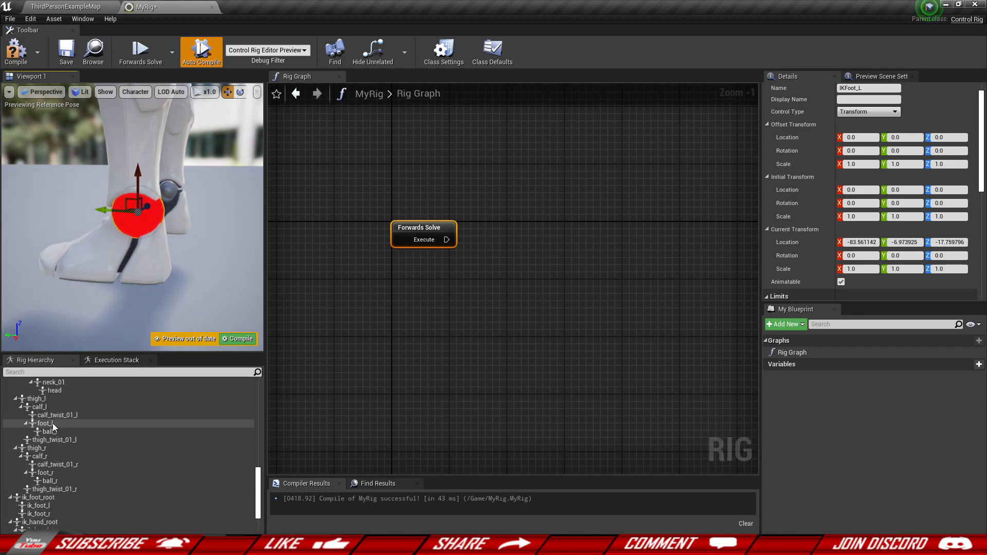
pyautogui.click(53, 423)
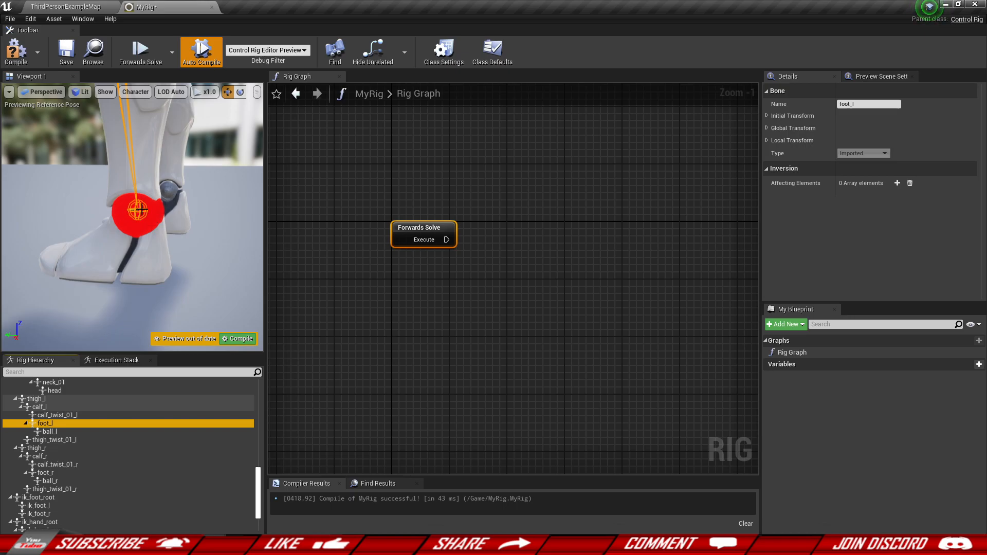
pyautogui.scroll(-3, 52, 506)
pyautogui.click(46, 514)
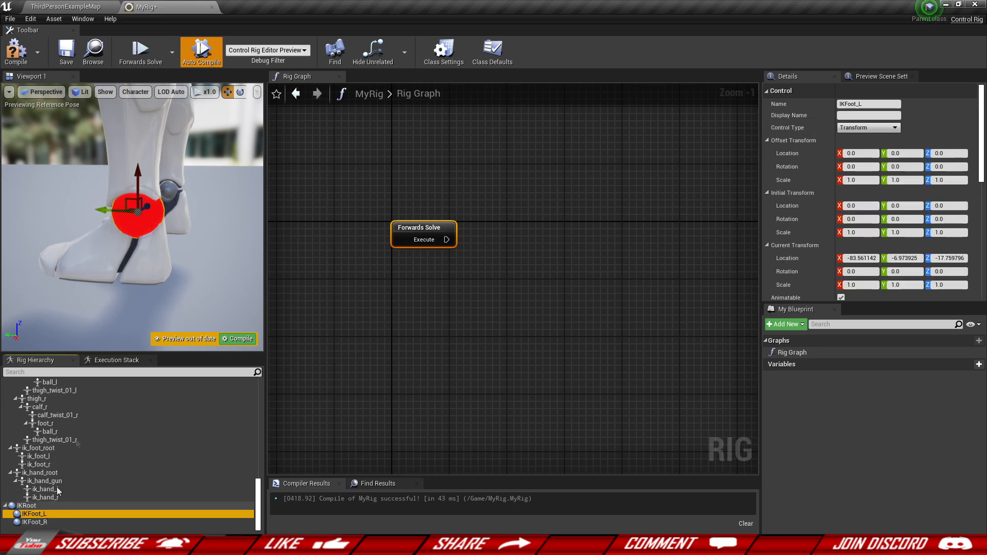
pyautogui.rightClick(140, 224)
pyautogui.click(190, 396)
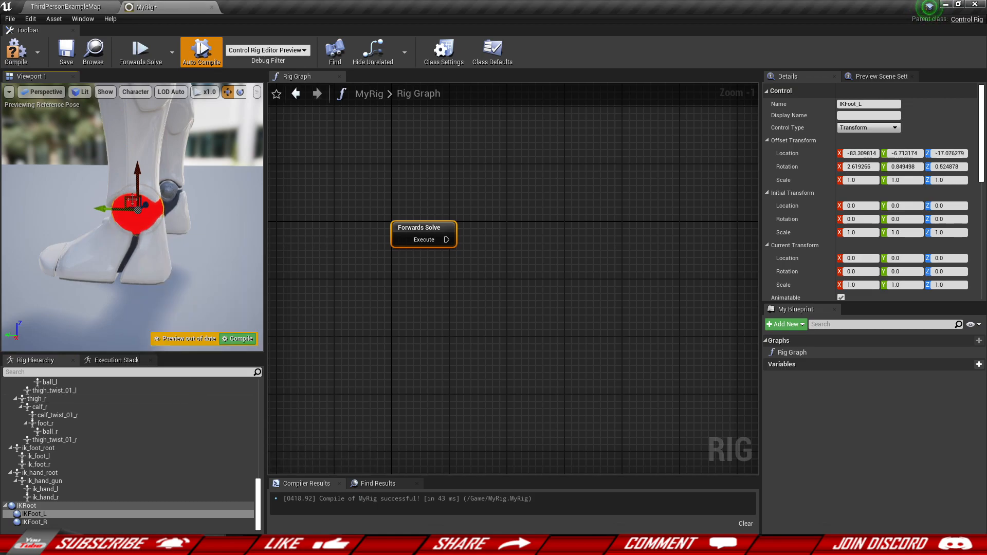
# - Move the IKFoot_R control to the right ankle, at about X -88.5, Y 0, Z 16.2, and set its initial transform from the closest bone
pyautogui.moveTo(137, 209); pyautogui.dragTo(75, 165, button='right')
pyautogui.press('s')
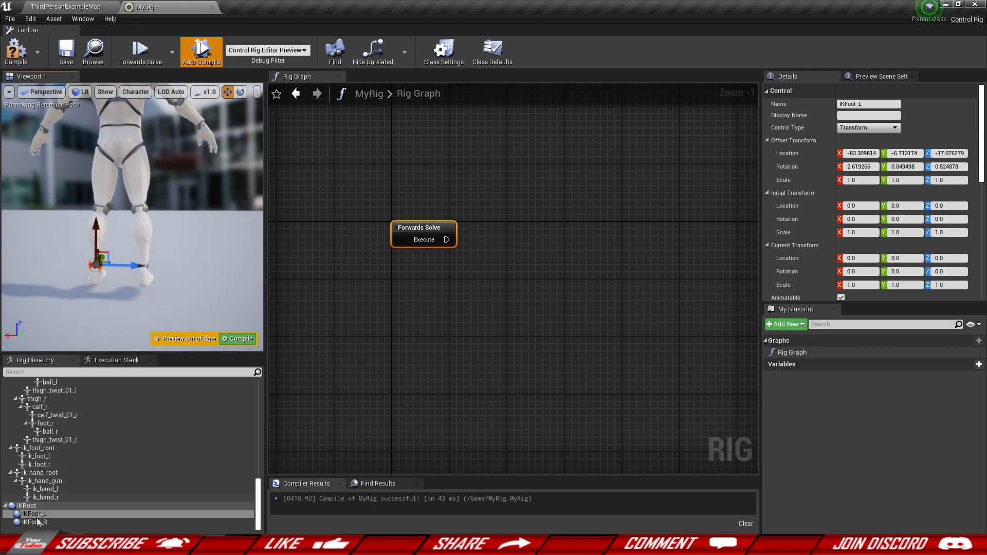
pyautogui.click(39, 523)
pyautogui.moveTo(119, 109); pyautogui.dragTo(142, 234)
pyautogui.moveTo(161, 267); pyautogui.dragTo(183, 269)
pyautogui.moveTo(182, 268); pyautogui.dragTo(148, 259, button='right')
pyautogui.press('w')
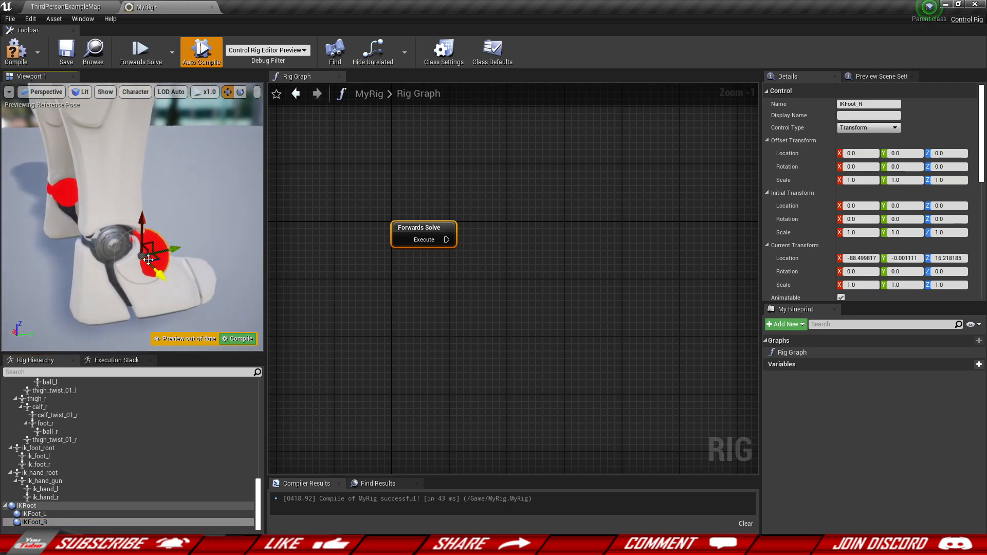
pyautogui.rightClick(148, 260)
pyautogui.click(216, 433)
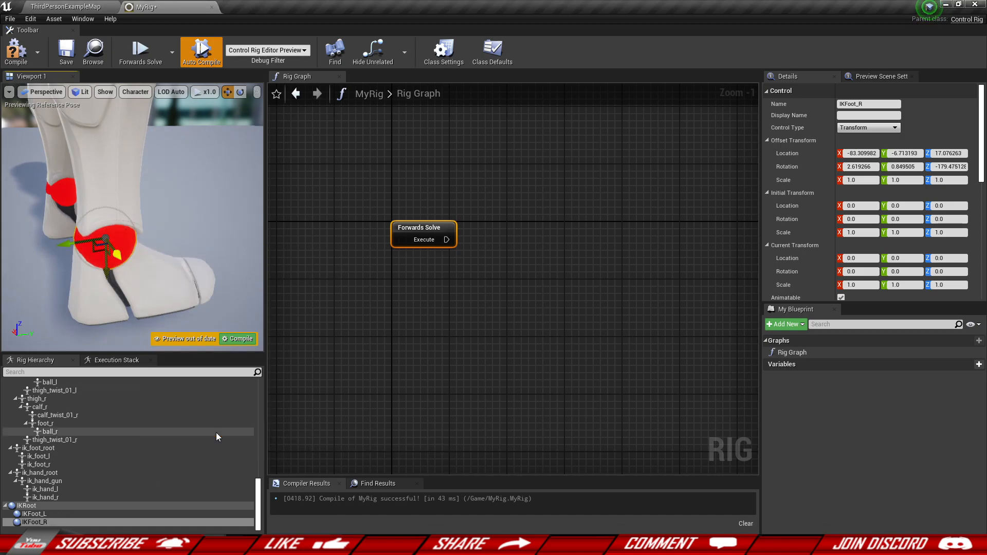
# - Compare the positions and axis orientations of the IKFoot_L and IKFoot_R controls at the ankles
pyautogui.press('s')
pyautogui.moveTo(176, 267)
pyautogui.mouseDown(button='right')
pyautogui.moveTo(141, 270)
pyautogui.moveTo(177, 251)
pyautogui.moveTo(167, 254)
pyautogui.mouseUp(button='right')
pyautogui.press('d')
pyautogui.click(185, 245)
pyautogui.press('w')
pyautogui.click(78, 249)
pyautogui.press('w')
pyautogui.moveTo(77, 248); pyautogui.dragTo(131, 282, button='right')
pyautogui.press('s')
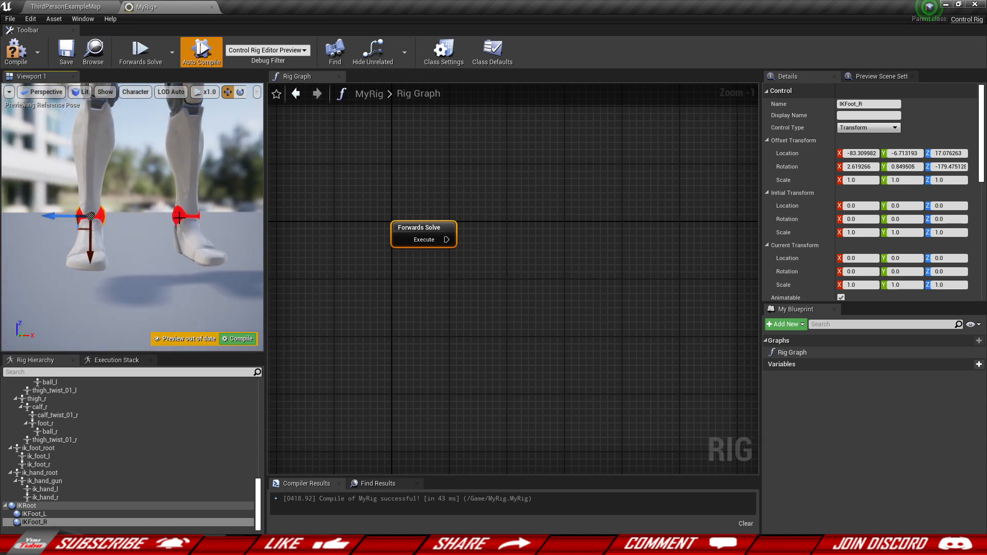
pyautogui.click(179, 217)
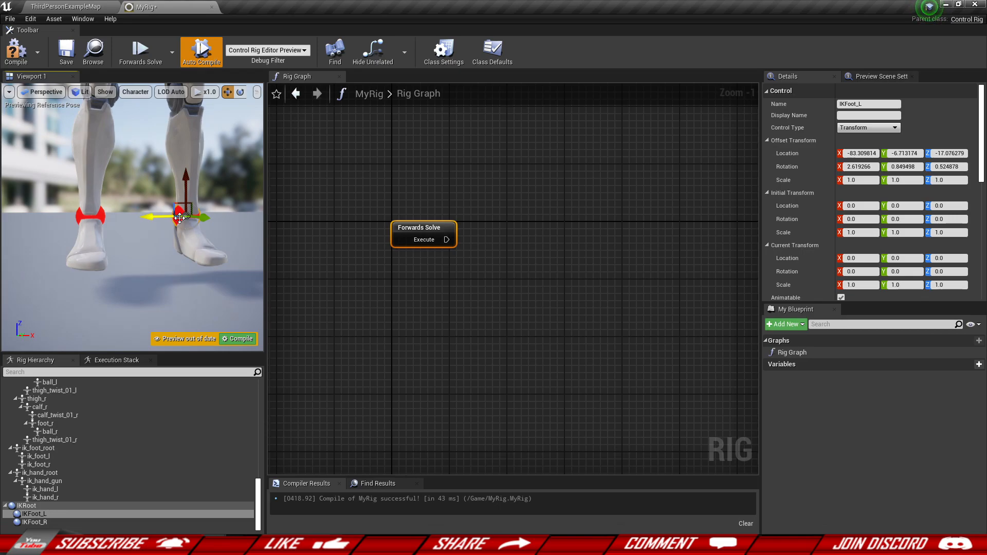
pyautogui.click(103, 213)
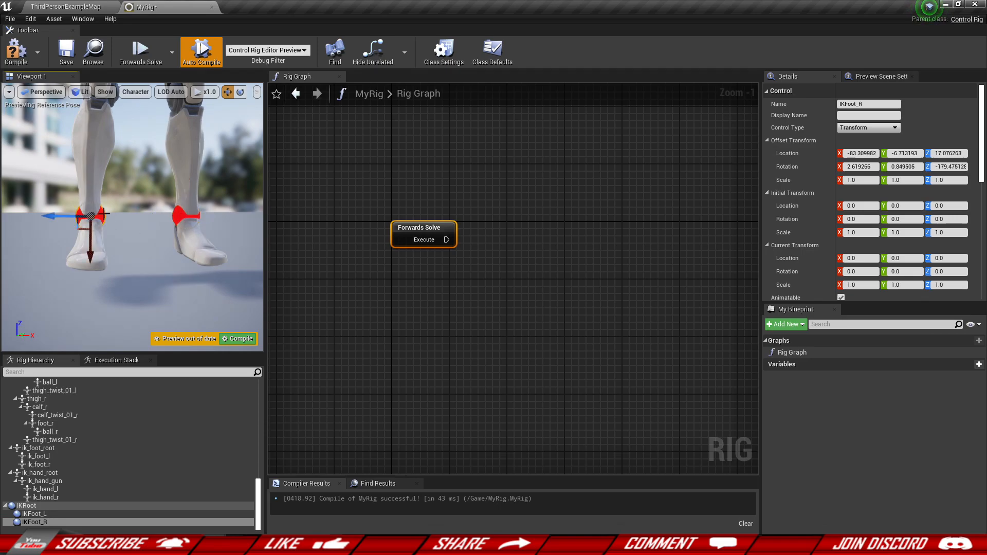
pyautogui.moveTo(111, 221); pyautogui.dragTo(173, 224, button='right')
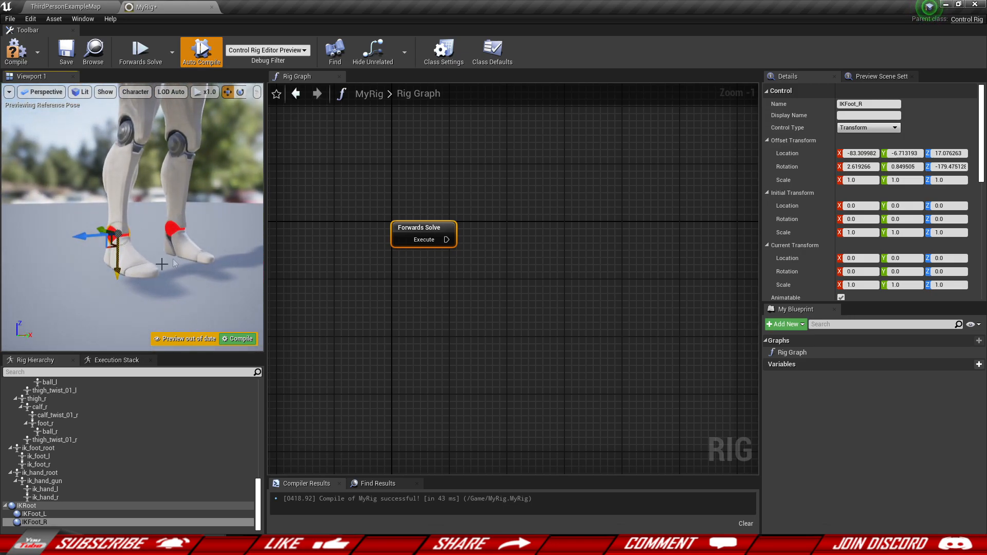
pyautogui.moveTo(196, 181)
pyautogui.mouseDown(button='right')
pyautogui.moveTo(159, 177)
pyautogui.moveTo(155, 149)
pyautogui.moveTo(157, 190)
pyautogui.moveTo(158, 173)
pyautogui.moveTo(139, 180)
pyautogui.moveTo(159, 167)
pyautogui.moveTo(184, 193)
pyautogui.mouseUp(button='right')
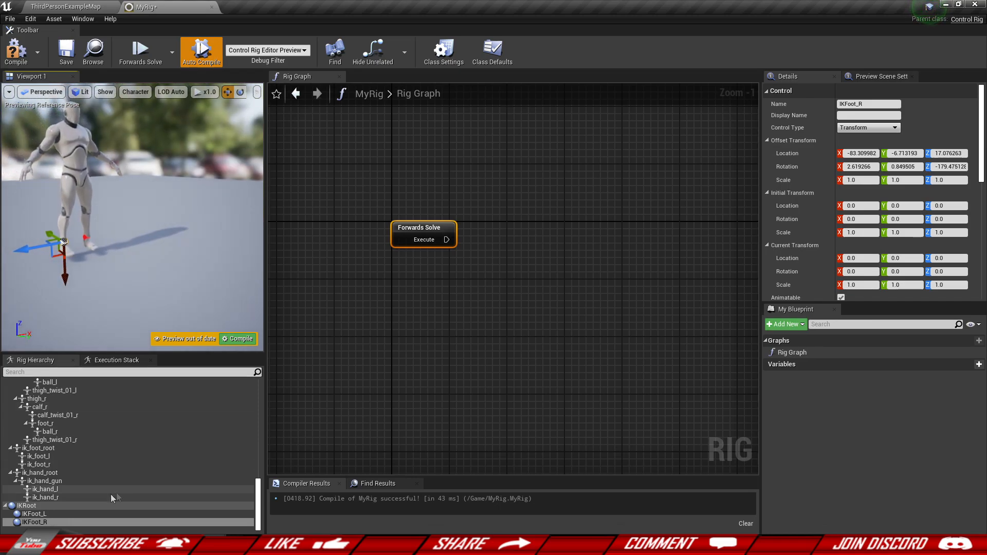
# - Narrow the viewport slightly, then compile and save MyRig
pyautogui.click(85, 532)
pyautogui.moveTo(266, 308); pyautogui.dragTo(246, 309)
pyautogui.moveTo(59, 183); pyautogui.dragTo(59, 169, button='right')
pyautogui.click(18, 51)
pyautogui.click(71, 50)
# - Set the Z rotation of IKFoot_R's offset transform to 0
pyautogui.click(68, 294)
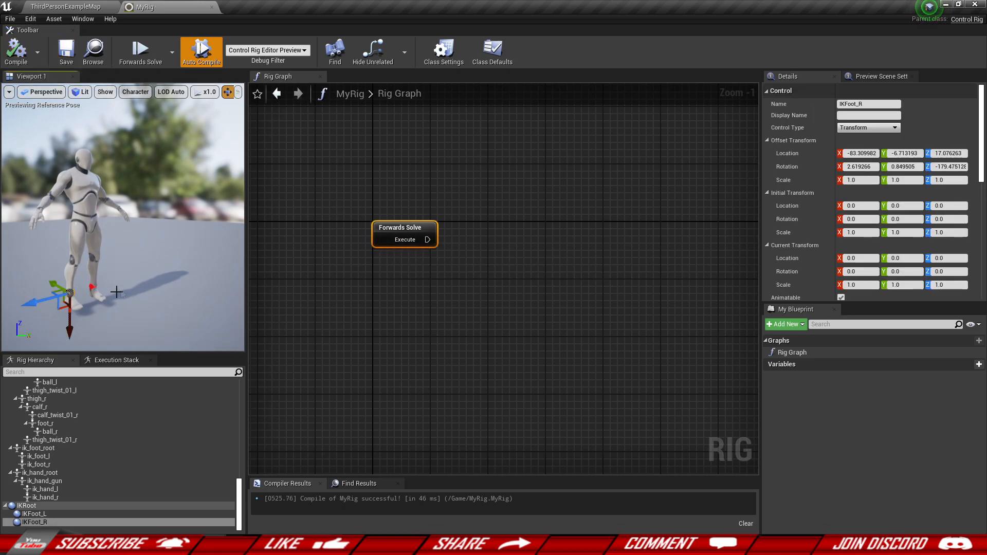
pyautogui.press('f')
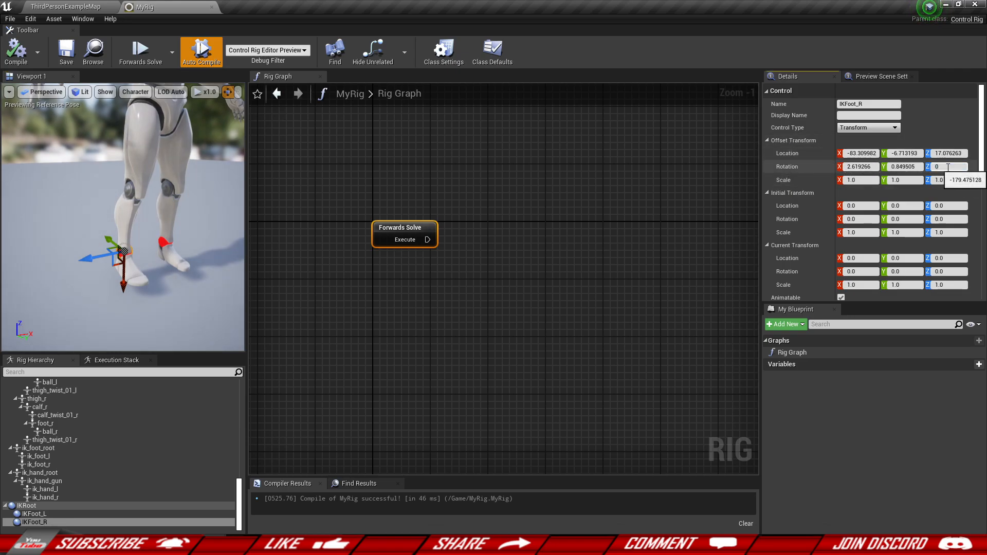
pyautogui.press('Return')
pyautogui.moveTo(169, 211); pyautogui.dragTo(196, 250, button='right')
pyautogui.press('s')
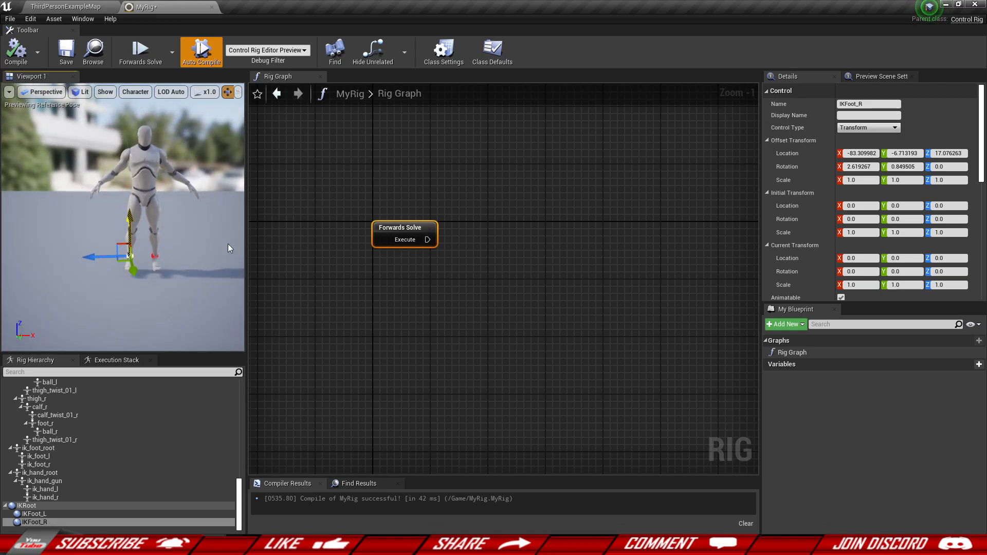
# - Examine the rig graph around the Forwards Solve node
pyautogui.scroll(-2, 488, 300)
pyautogui.moveTo(488, 300); pyautogui.dragTo(451, 285, button='right')
pyautogui.scroll(1, 437, 277)
pyautogui.click(437, 276)
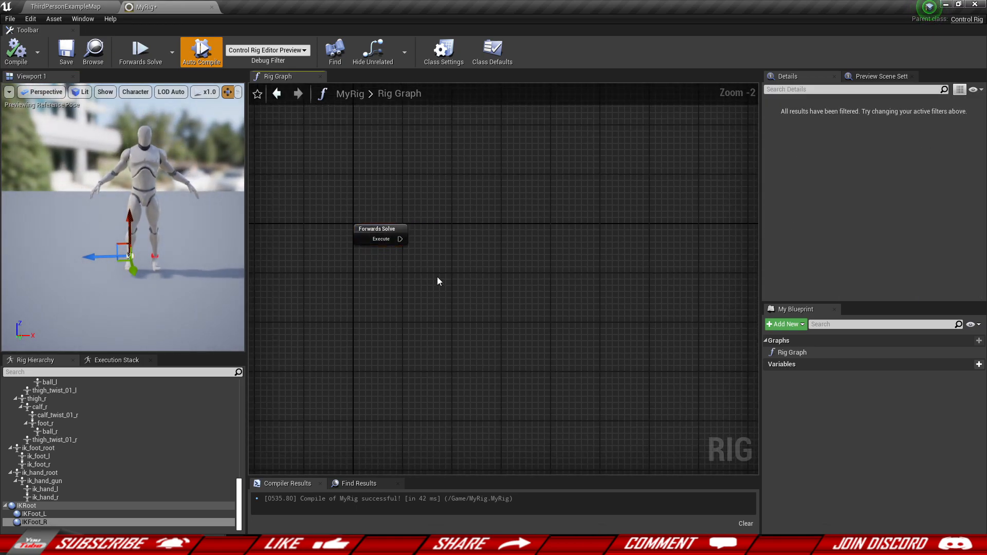
pyautogui.scroll(2, 437, 276)
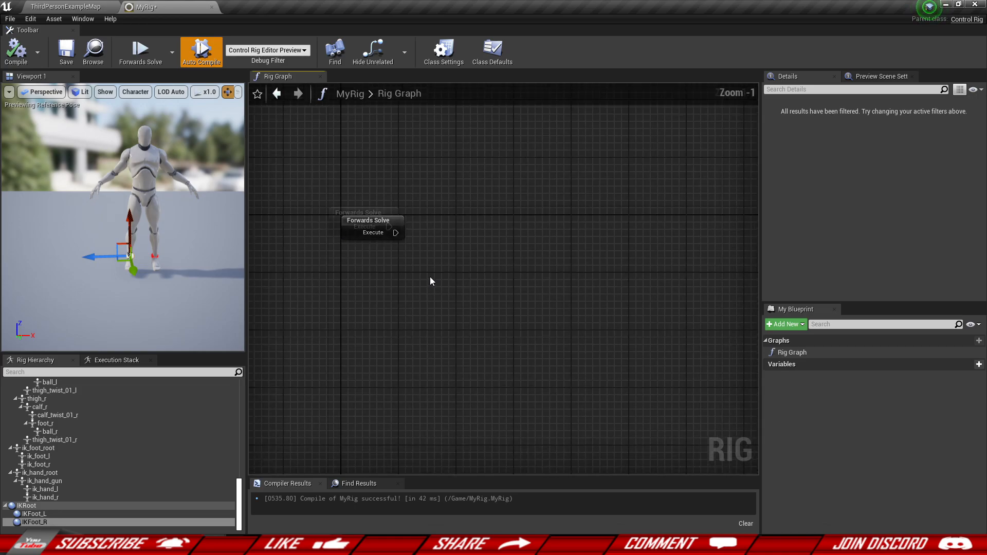
pyautogui.click(330, 208)
pyautogui.moveTo(406, 261)
pyautogui.mouseDown(button='right')
pyautogui.moveTo(382, 256)
pyautogui.moveTo(398, 260)
pyautogui.mouseUp(button='right')
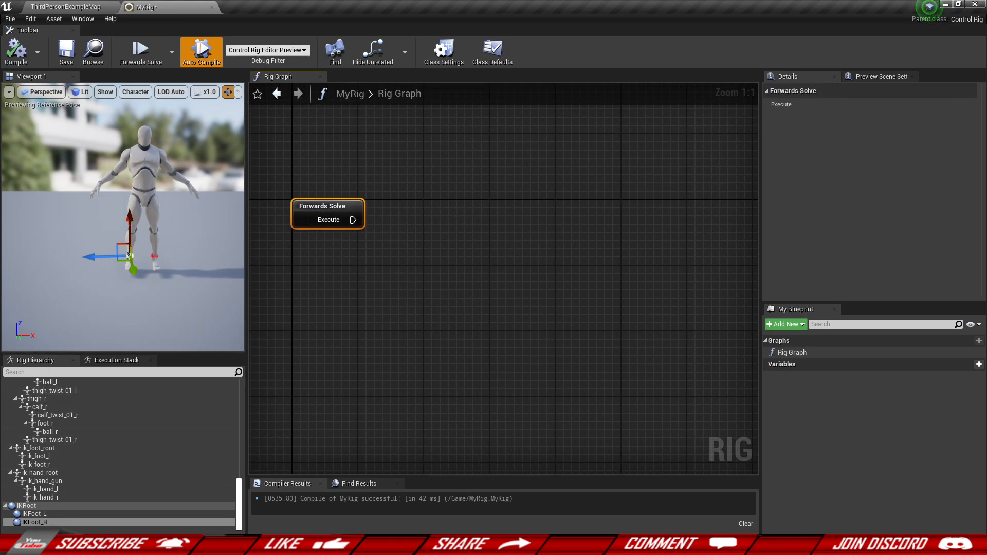
# - Check how the IKFoot_L and IKFoot_R controls sit on the mannequin's ankles after the rotation change
pyautogui.click(41, 513)
pyautogui.click(46, 522)
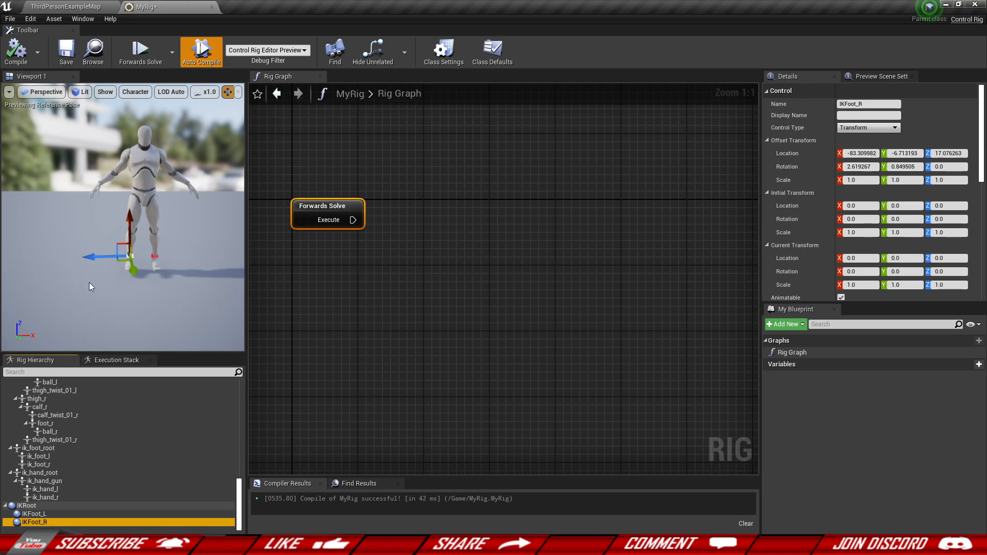
pyautogui.moveTo(89, 282); pyautogui.dragTo(95, 321, button='right')
pyautogui.press('w')
pyautogui.press('w')
pyautogui.moveTo(102, 260); pyautogui.dragTo(122, 262, button='right')
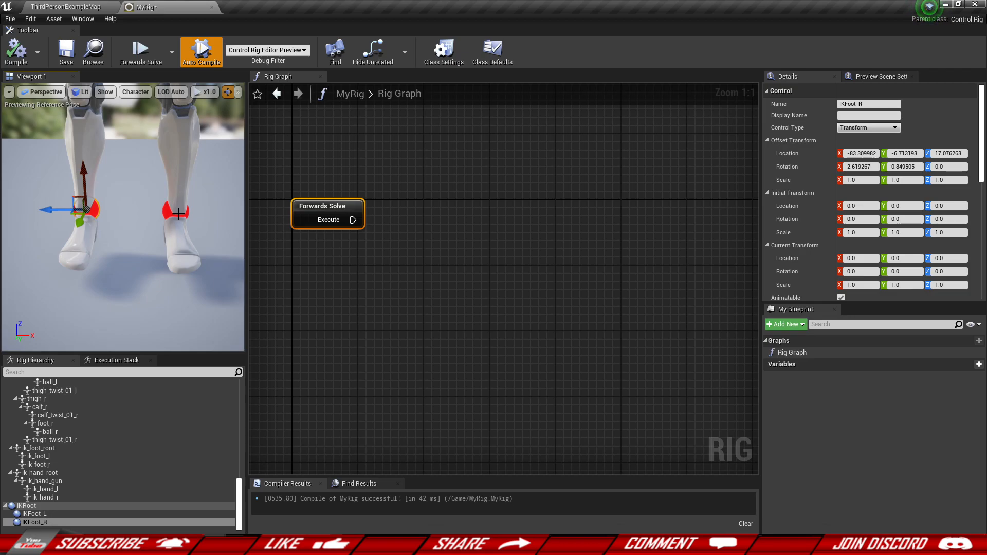
pyautogui.moveTo(20, 154)
pyautogui.mouseDown(button='right')
pyautogui.moveTo(10, 139)
pyautogui.moveTo(36, 160)
pyautogui.mouseUp(button='right')
pyautogui.press('s')
pyautogui.press('w')
pyautogui.moveTo(76, 202)
pyautogui.mouseDown(button='right')
pyautogui.moveTo(76, 212)
pyautogui.moveTo(88, 195)
pyautogui.moveTo(77, 202)
pyautogui.mouseUp(button='right')
pyautogui.press('s')
# - Add a Sequence node to the rig graph, connected to the Execute output of Forwards Solve
pyautogui.click(319, 219)
pyautogui.moveTo(366, 254); pyautogui.dragTo(351, 298, button='right')
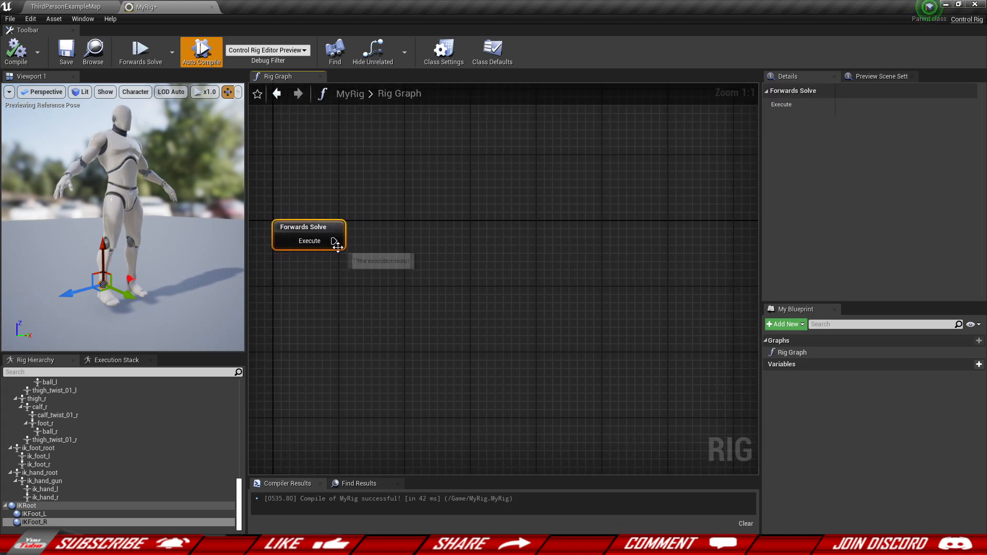
pyautogui.moveTo(331, 246); pyautogui.dragTo(366, 242, button='right')
pyautogui.moveTo(366, 241); pyautogui.dragTo(405, 242)
pyautogui.write('seq')
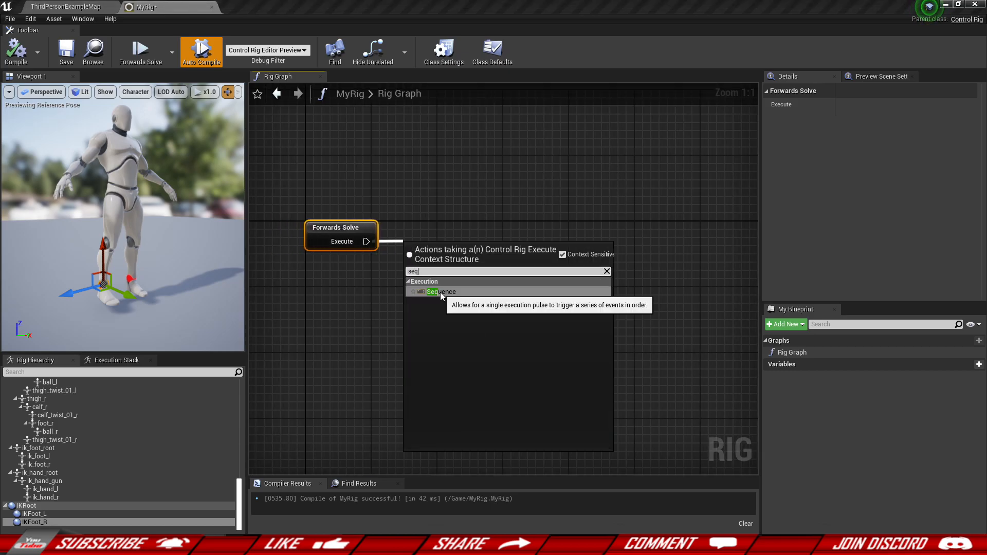
pyautogui.click(450, 293)
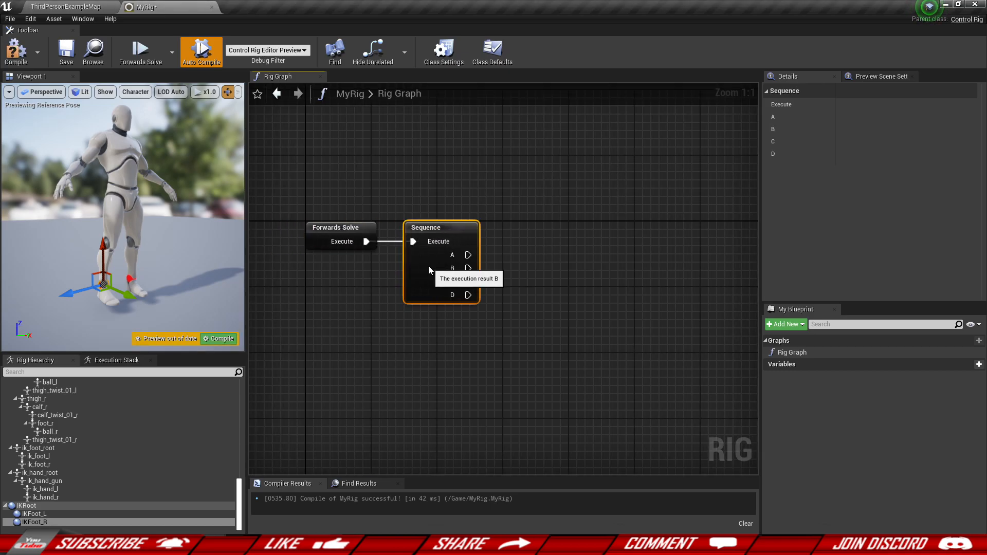
pyautogui.click(504, 258)
# - Place a Set Control node for the IKFoot_L control in the rig graph beyond the Sequence node
pyautogui.moveTo(503, 258); pyautogui.dragTo(386, 258, button='right')
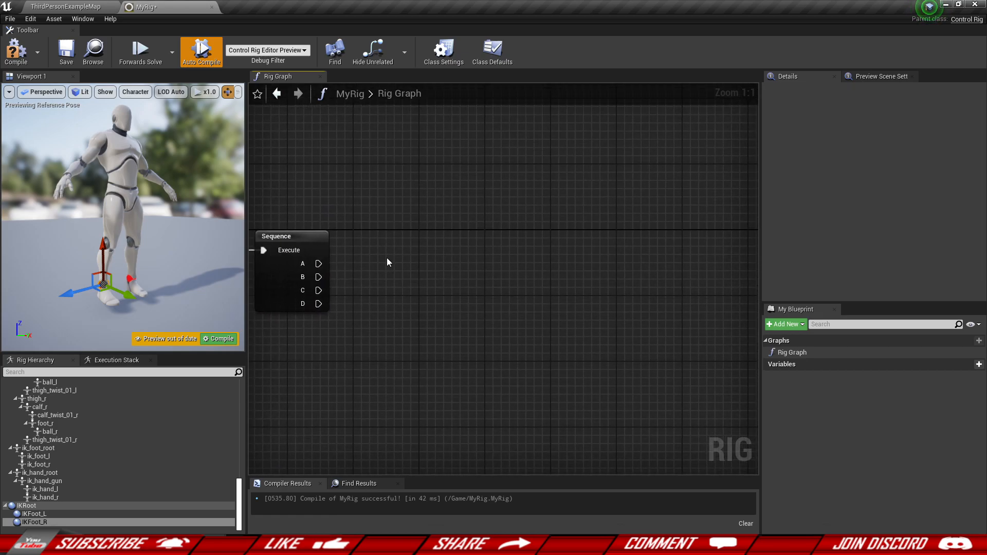
pyautogui.click(34, 514)
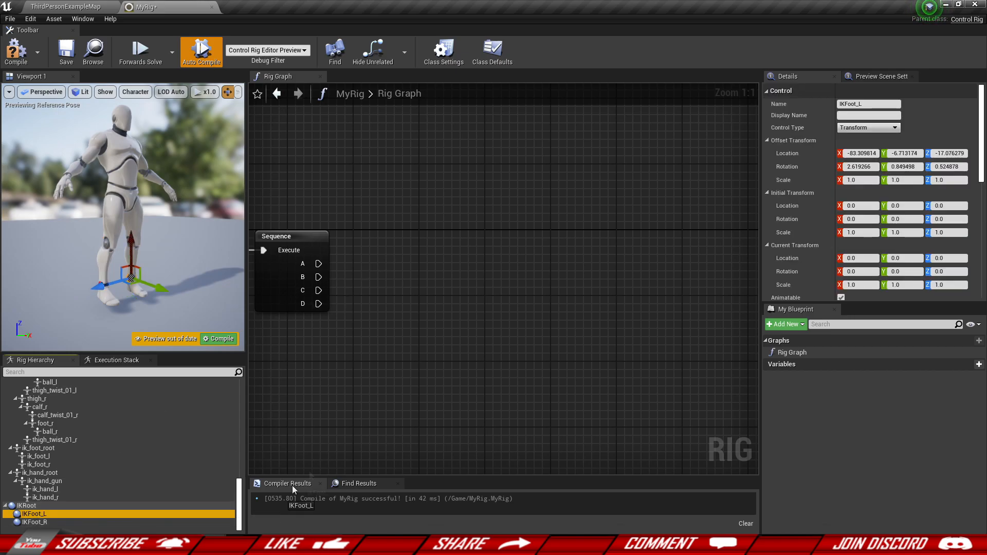
pyautogui.moveTo(418, 199); pyautogui.dragTo(419, 199)
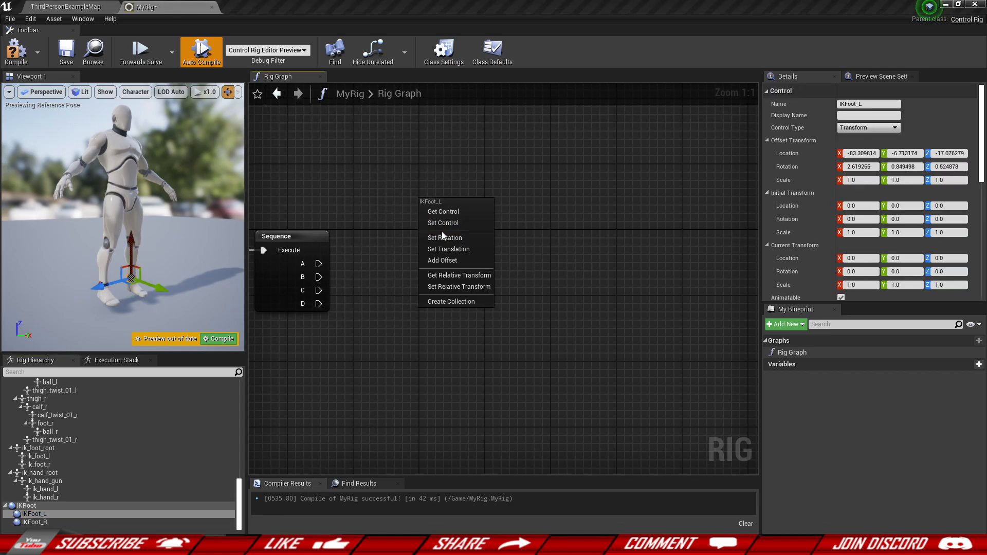
pyautogui.click(442, 223)
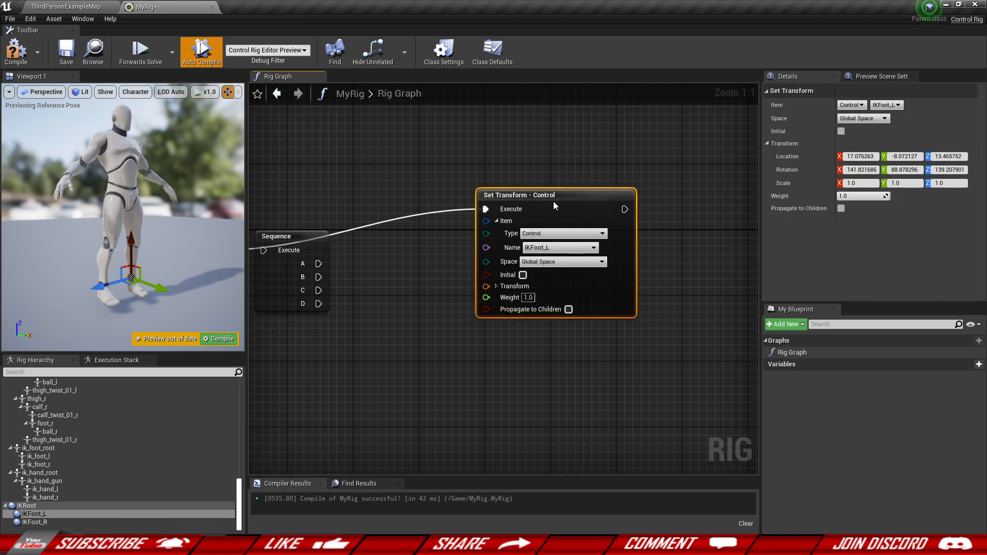
# - Reconnect Forwards Solve to Sequence, wire Sequence output A into the IKFoot_L Set Transform node, and move that node farther from Sequence
pyautogui.moveTo(442, 223); pyautogui.dragTo(585, 223, button='right')
pyautogui.moveTo(360, 247); pyautogui.dragTo(406, 247)
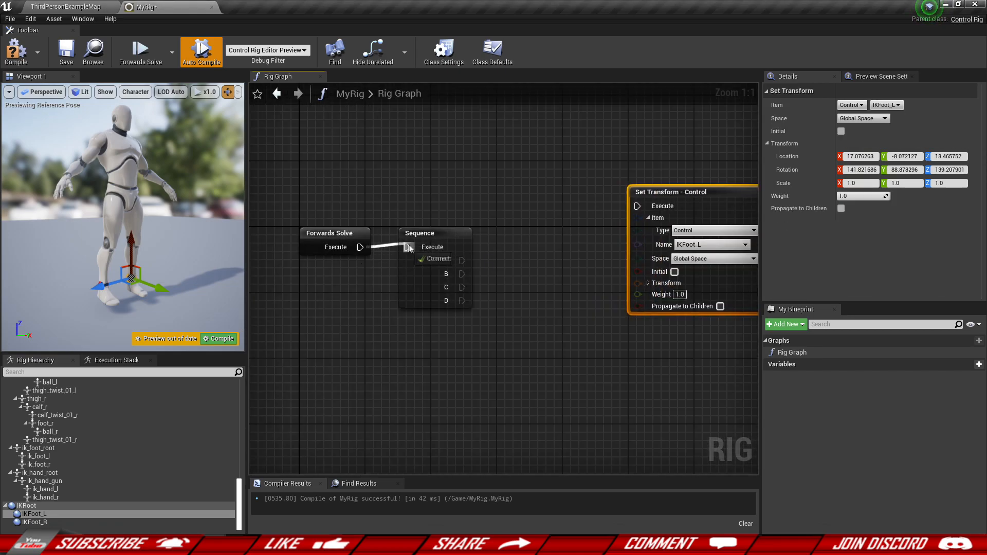
pyautogui.moveTo(486, 261); pyautogui.dragTo(396, 268, button='right')
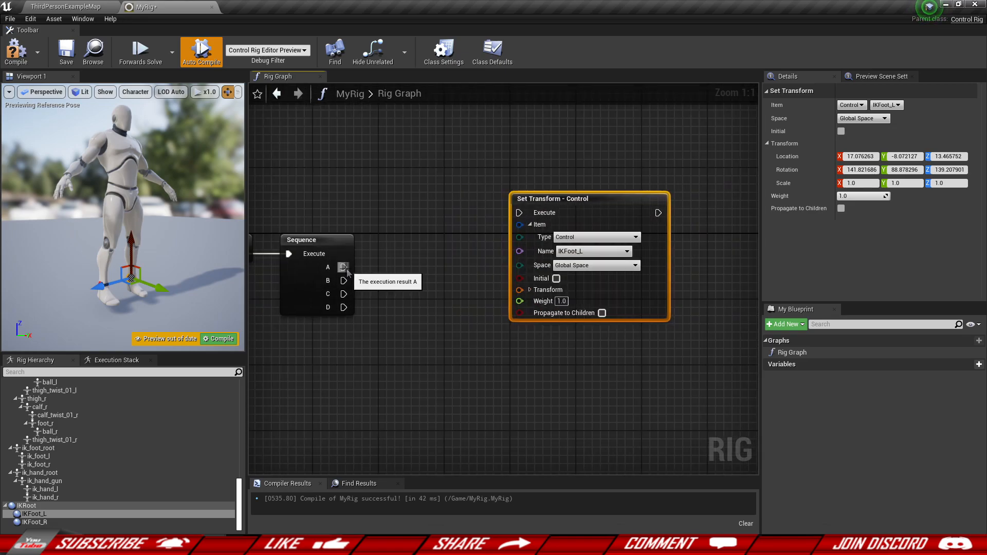
pyautogui.moveTo(343, 268); pyautogui.dragTo(518, 214)
pyautogui.moveTo(426, 294); pyautogui.dragTo(327, 266, button='right')
pyautogui.moveTo(459, 171); pyautogui.dragTo(631, 148)
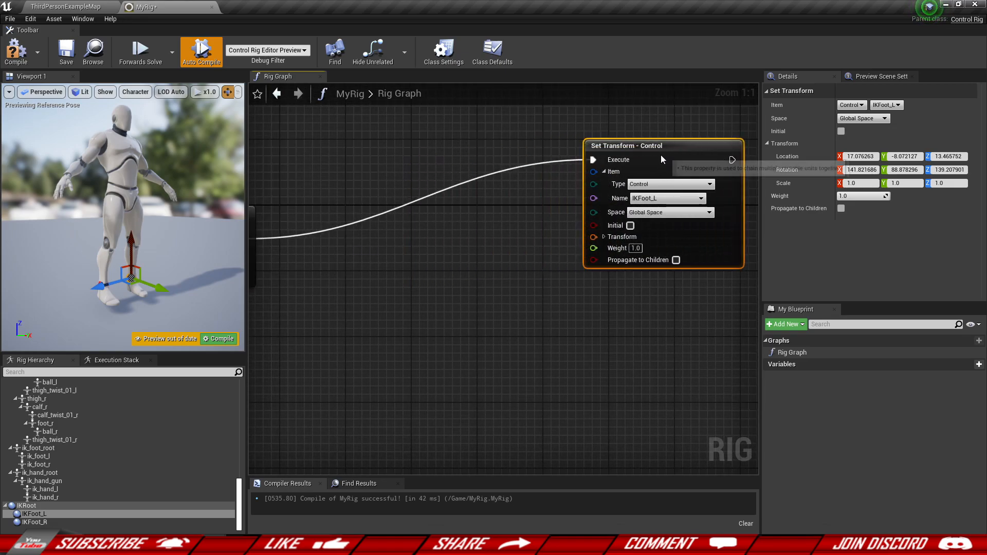
pyautogui.click(523, 249)
# - Add a Get Transform node for the foot_l bone and connect its Transform output to the IKFoot_L Set Transform node
pyautogui.moveTo(523, 248); pyautogui.dragTo(474, 264, button='right')
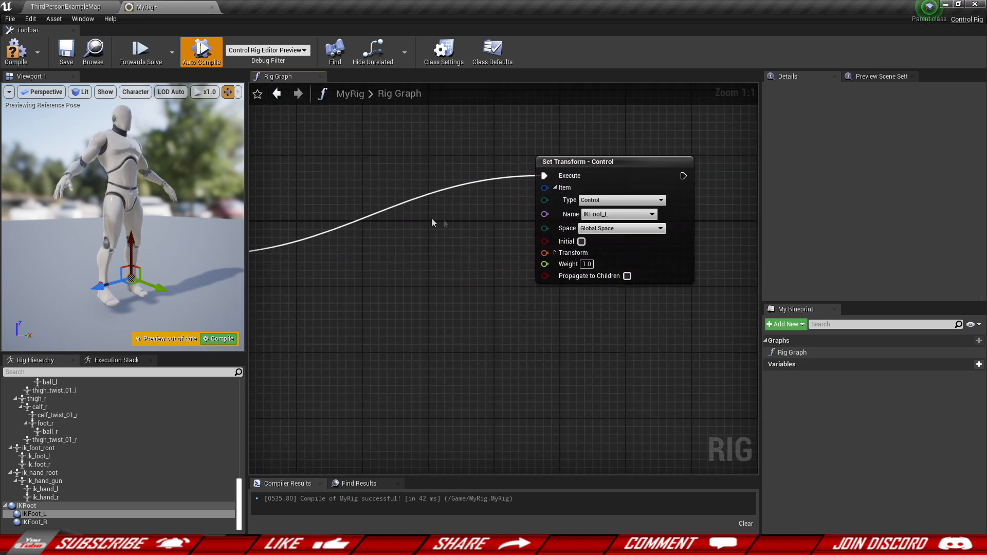
pyautogui.moveTo(348, 302); pyautogui.dragTo(319, 296, button='right')
pyautogui.scroll(2, 57, 465)
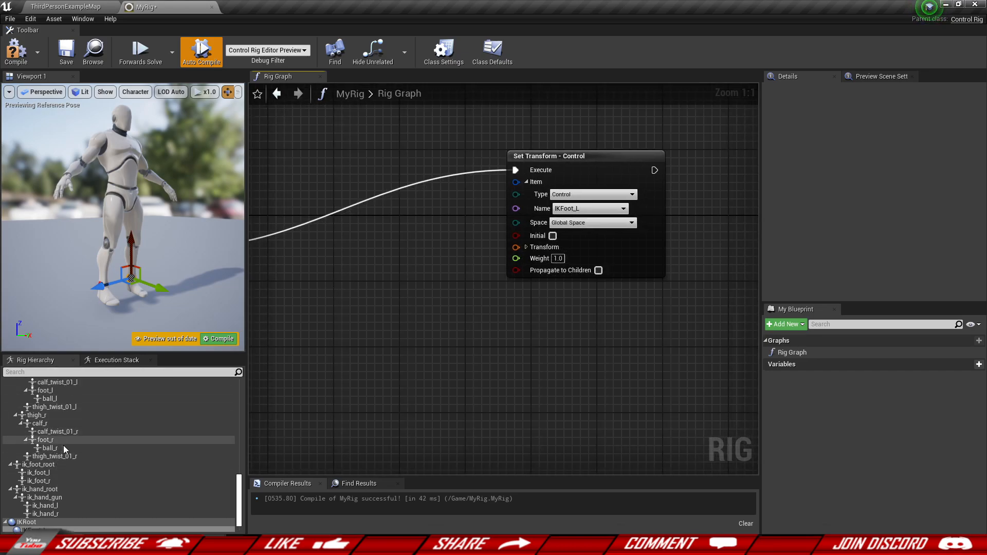
pyautogui.scroll(4, 53, 451)
pyautogui.moveTo(48, 422); pyautogui.dragTo(352, 383)
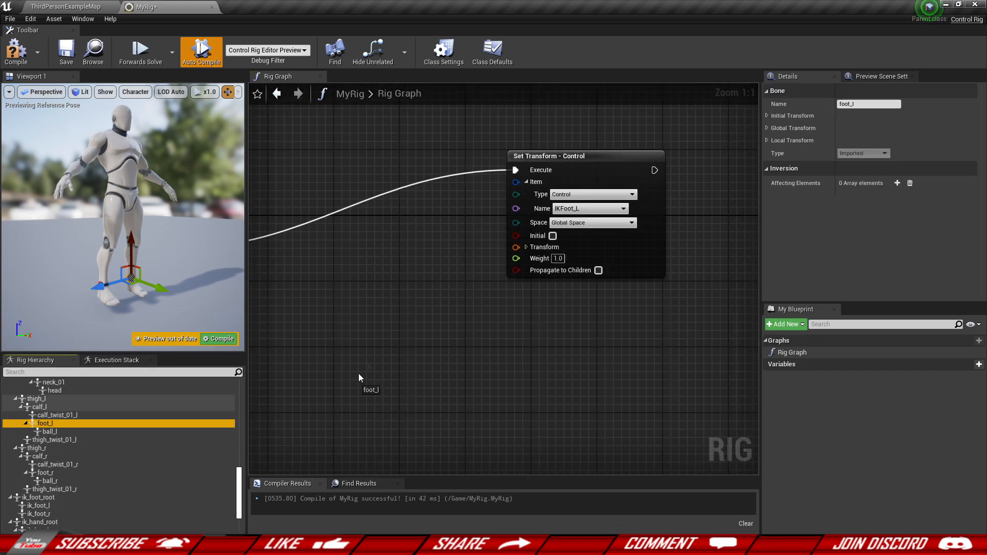
pyautogui.moveTo(352, 223); pyautogui.dragTo(287, 204)
pyautogui.click(378, 237)
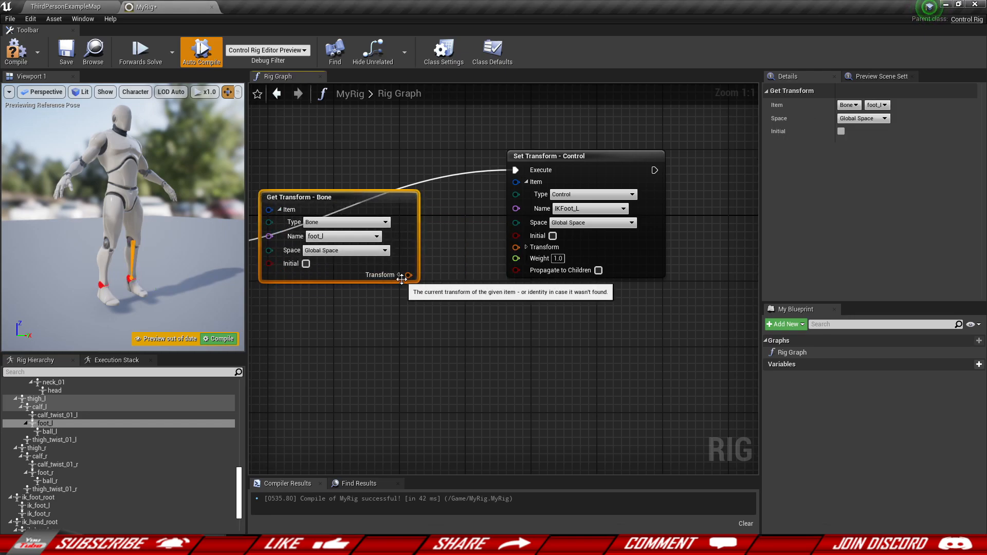
pyautogui.moveTo(407, 274); pyautogui.dragTo(516, 248)
pyautogui.moveTo(355, 274); pyautogui.dragTo(412, 261)
pyautogui.click(402, 313)
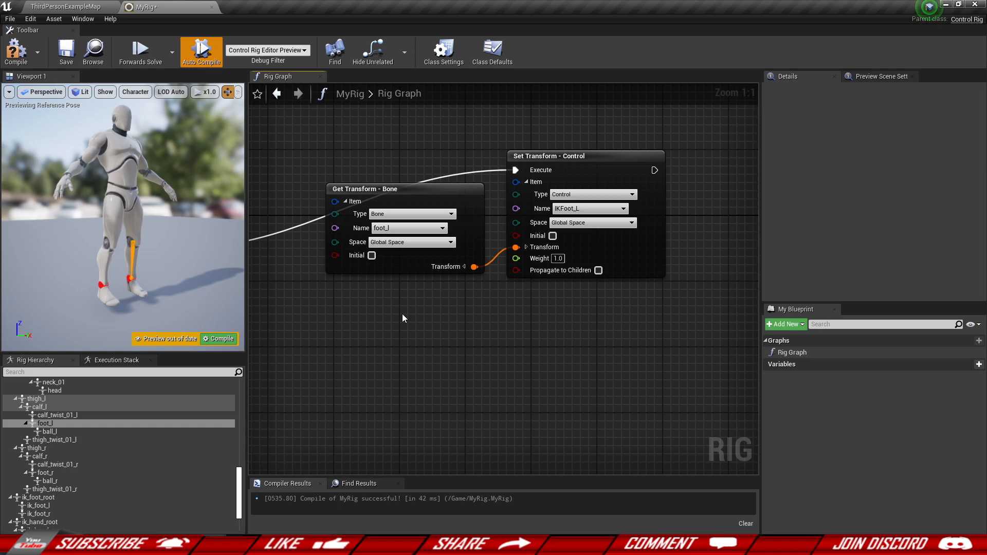
# - Move the foot_l Get Transform and IKFoot_L Set Transform nodes together to a spot above the Sequence node
pyautogui.scroll(-1, 391, 312)
pyautogui.moveTo(391, 313); pyautogui.dragTo(464, 337, button='right')
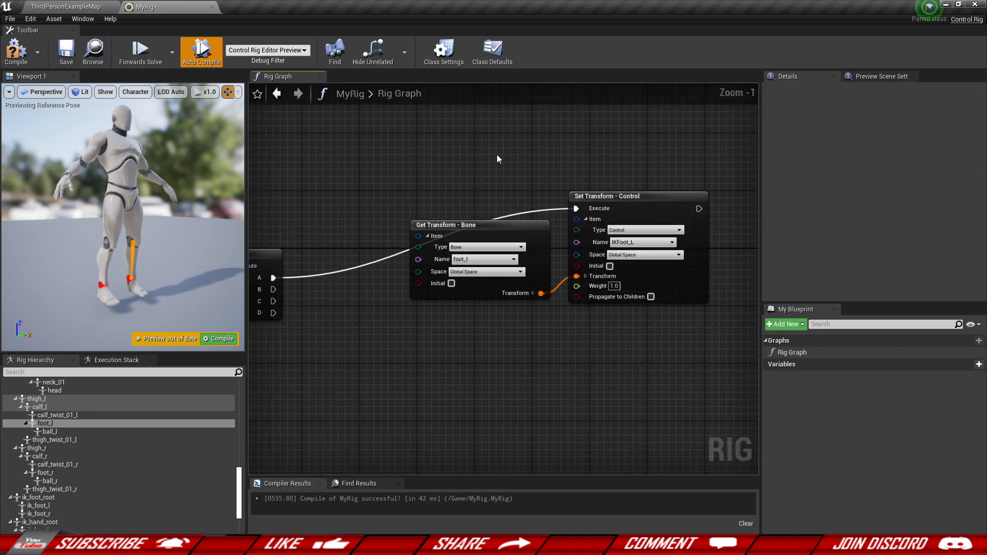
pyautogui.moveTo(497, 155); pyautogui.dragTo(642, 352)
pyautogui.moveTo(673, 266); pyautogui.dragTo(609, 285)
pyautogui.click(582, 343)
pyautogui.moveTo(582, 343); pyautogui.dragTo(537, 324, button='right')
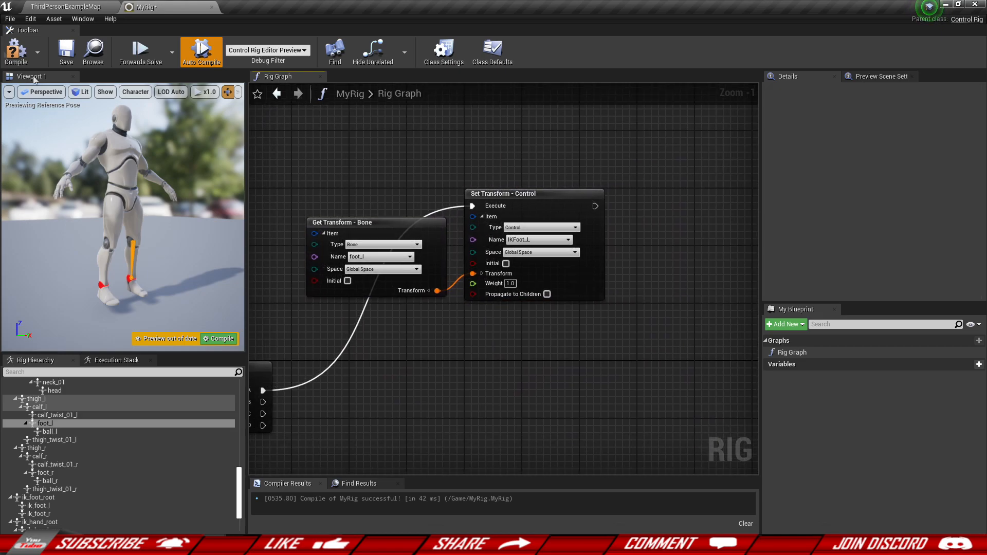
# - Compile the rig, test how the IKFoot_L and IKFoot_R controls respond to moving in the viewport, and recompile
pyautogui.click(14, 58)
pyautogui.scroll(4, 64, 119)
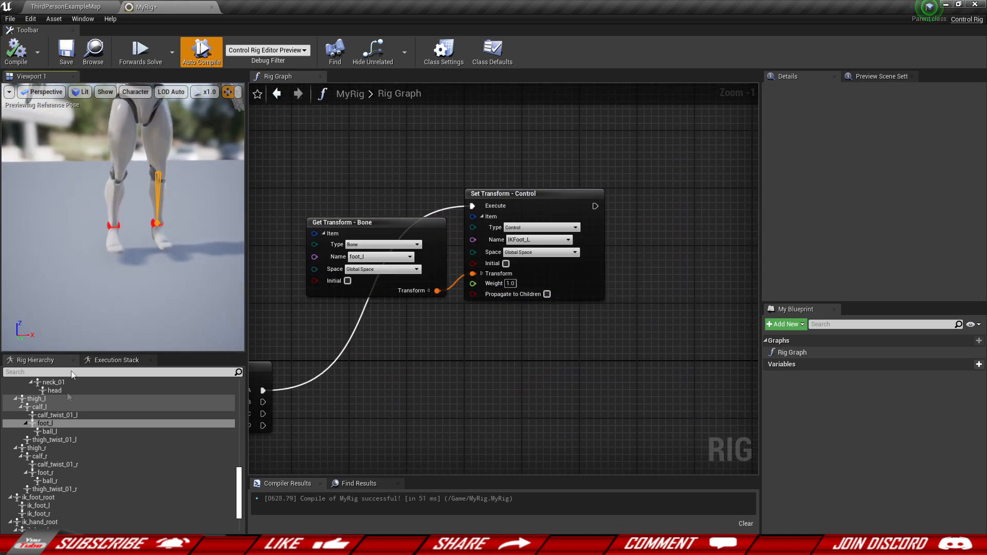
pyautogui.scroll(-2, 110, 476)
pyautogui.click(34, 514)
pyautogui.press('f')
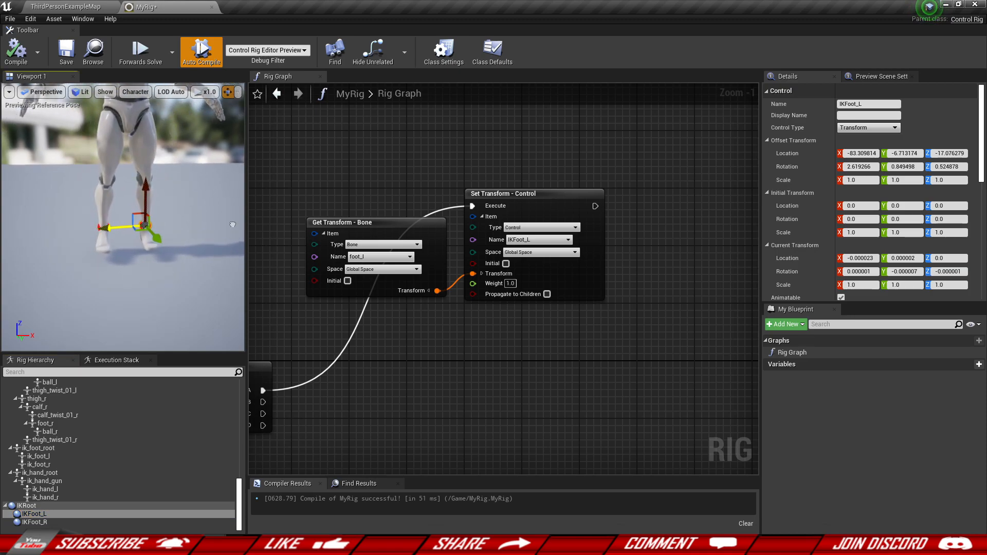
pyautogui.click(102, 229)
pyautogui.moveTo(64, 231); pyautogui.dragTo(11, 235)
pyautogui.click(23, 59)
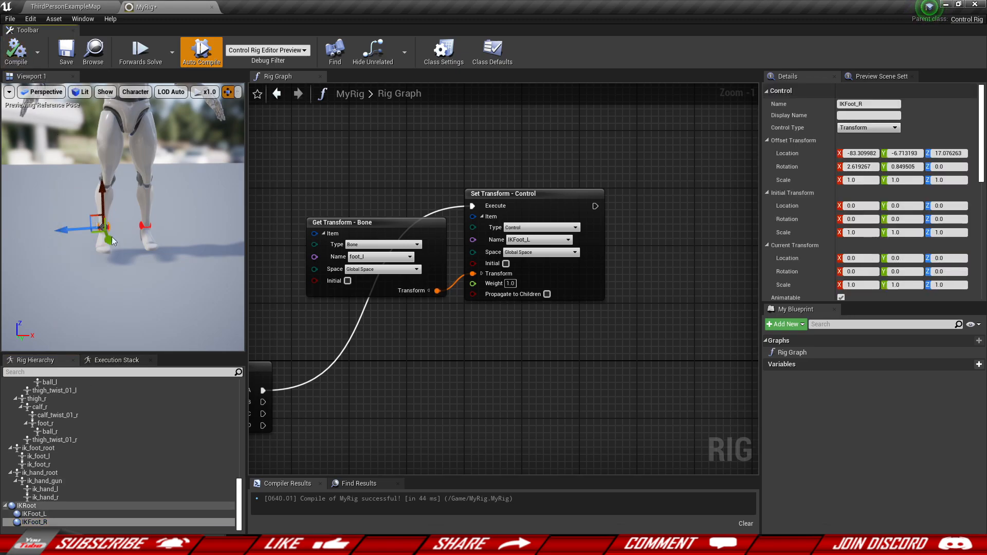
# - Duplicate the Get and Set Transform pair and chain the copy after the first Set Transform node's Execute output
pyautogui.moveTo(375, 142); pyautogui.dragTo(535, 319)
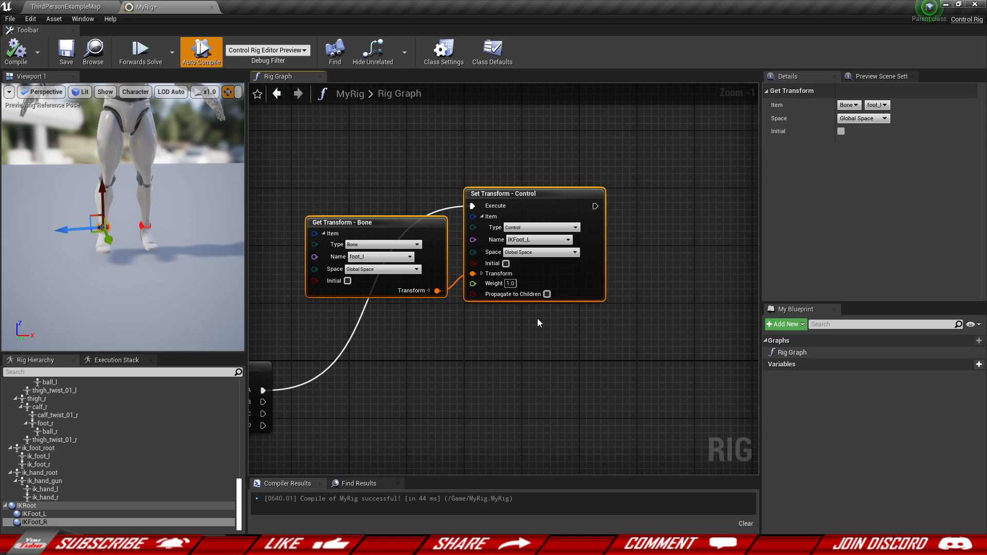
pyautogui.moveTo(614, 364); pyautogui.dragTo(471, 366, button='right')
pyautogui.click(585, 273)
pyautogui.hotkey('ctrl', 'v')
pyautogui.moveTo(721, 268); pyautogui.dragTo(684, 213)
pyautogui.moveTo(455, 231); pyautogui.dragTo(372, 213, button='right')
pyautogui.moveTo(369, 191); pyautogui.dragTo(573, 184)
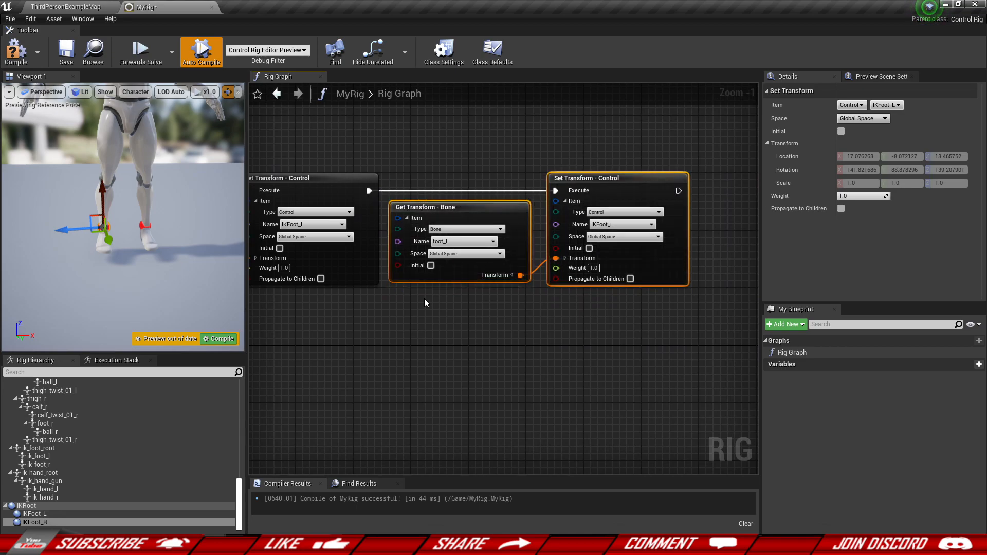
# - Set the duplicated Get Transform node's bone to foot_r and the duplicated Set Transform node's control to IKFoot_R
pyautogui.click(446, 242)
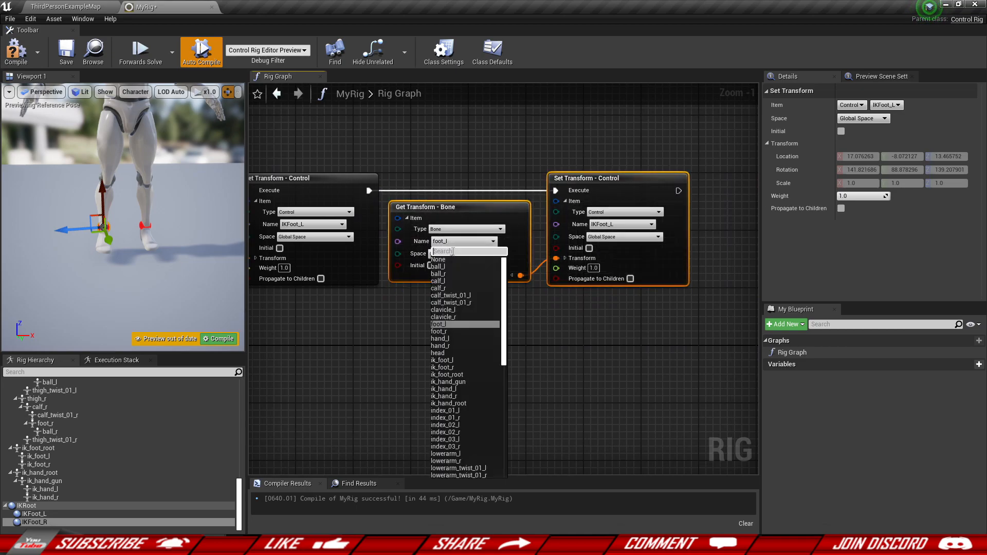
pyautogui.click(445, 332)
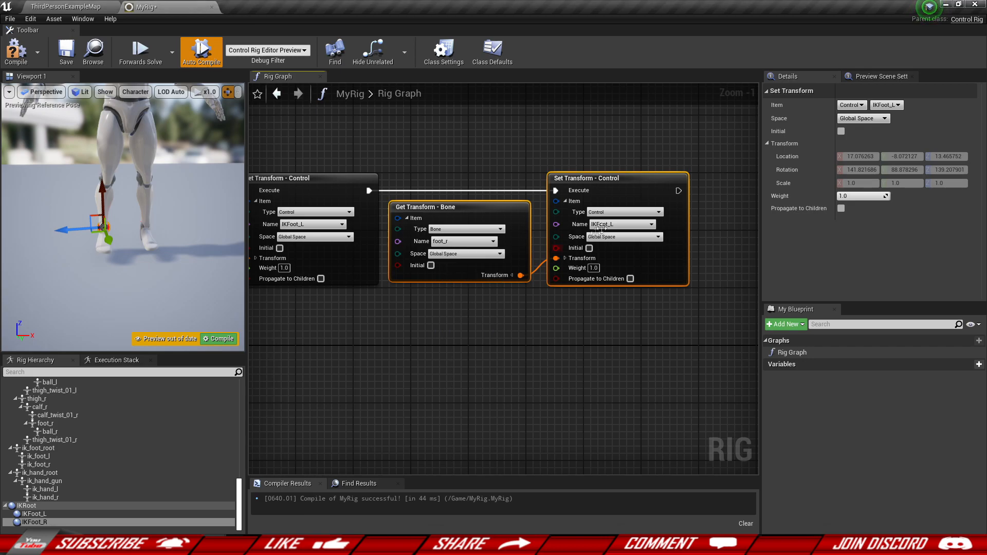
pyautogui.click(624, 224)
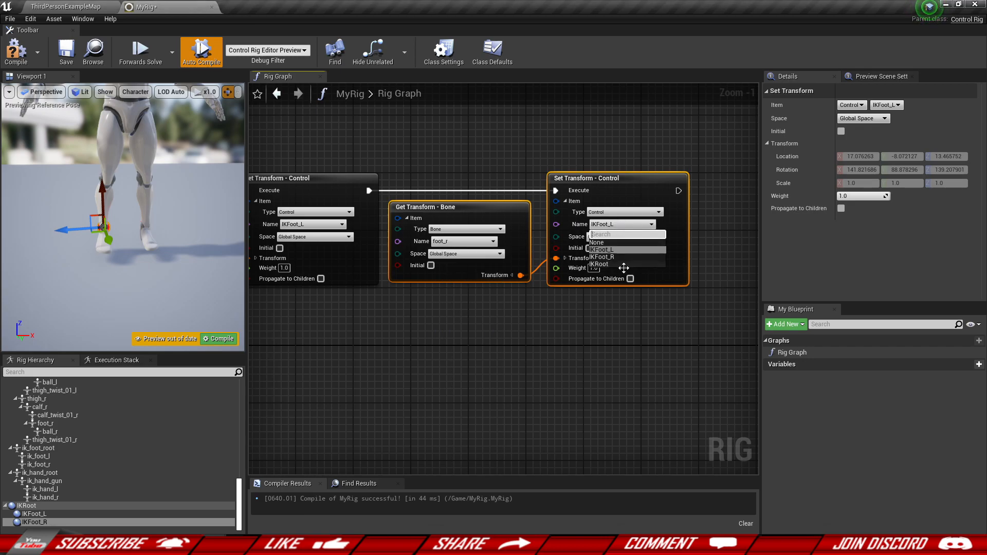
pyautogui.click(606, 257)
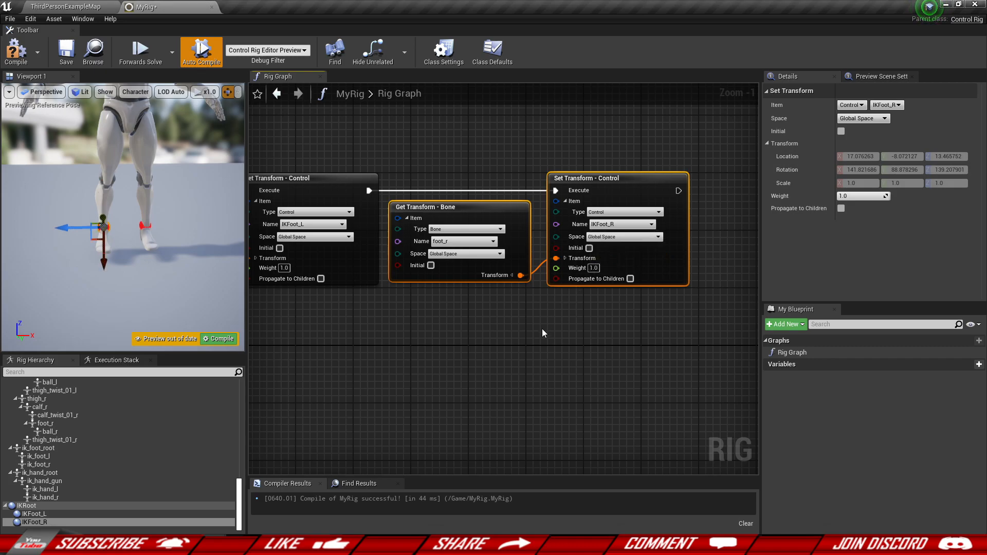
# - Compile and save MyRig, and check how the foot controls sit on the mannequin's ankles
pyautogui.click(16, 52)
pyautogui.click(72, 48)
pyautogui.press('w')
pyautogui.moveTo(147, 220); pyautogui.dragTo(123, 226, button='right')
pyautogui.press('d')
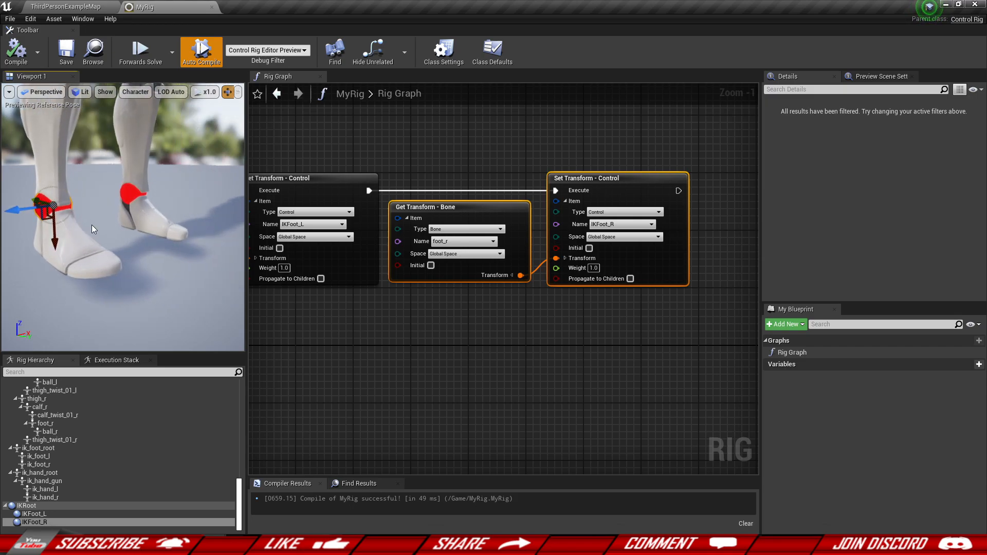
# - Review the node chain and the IKFoot_R control's transform values, and compile and save the rig again
pyautogui.moveTo(456, 356); pyautogui.dragTo(561, 316, button='right')
pyautogui.scroll(-3, 560, 316)
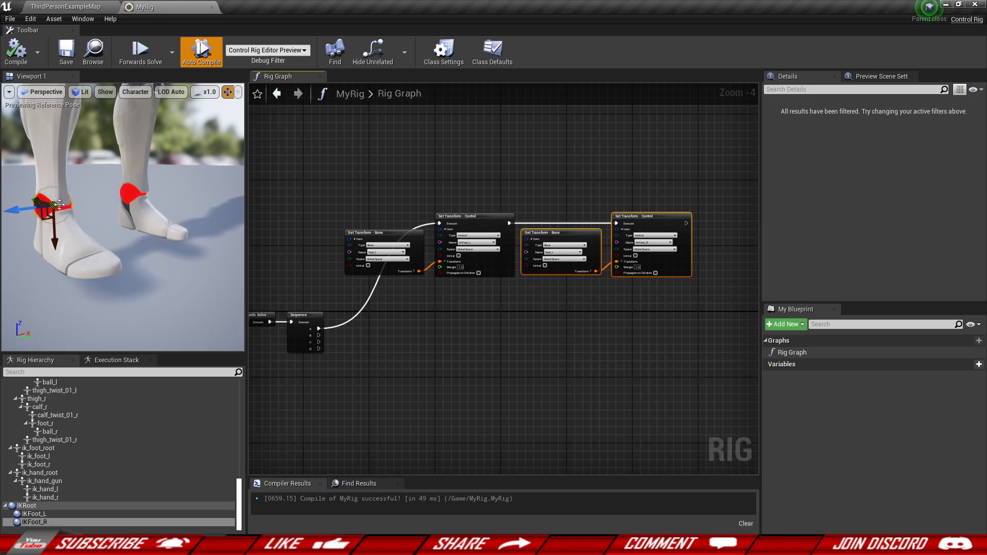
pyautogui.click(35, 521)
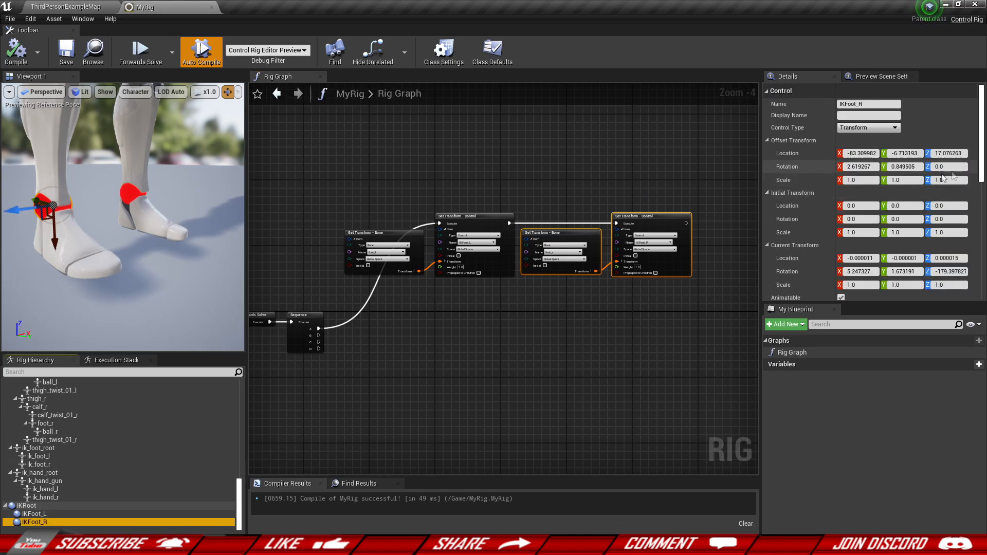
pyautogui.moveTo(393, 414); pyautogui.dragTo(481, 321, button='right')
pyautogui.scroll(-2, 489, 366)
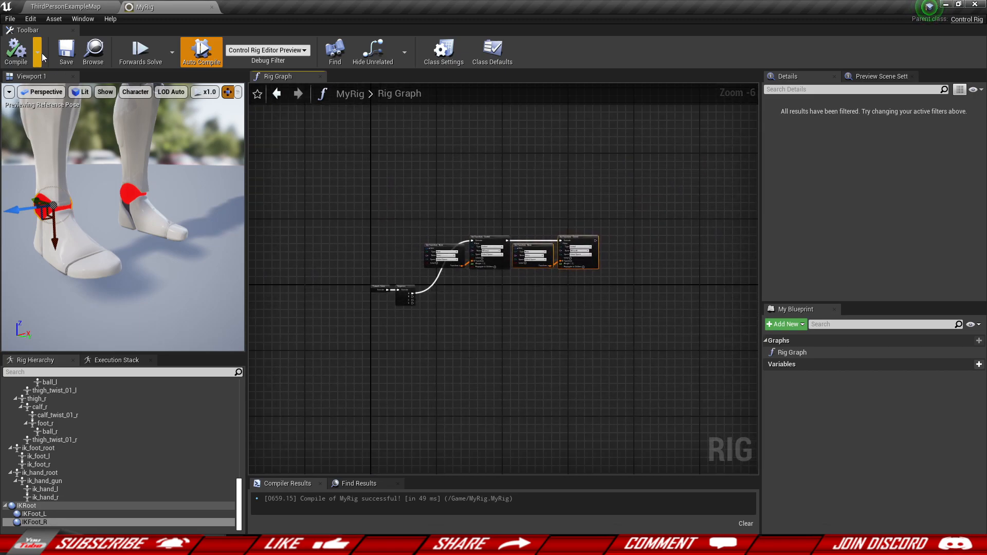
pyautogui.click(19, 53)
pyautogui.click(75, 49)
# - Move all four foot Get and Set Transform nodes together farther above the Sequence node
pyautogui.scroll(3, 599, 304)
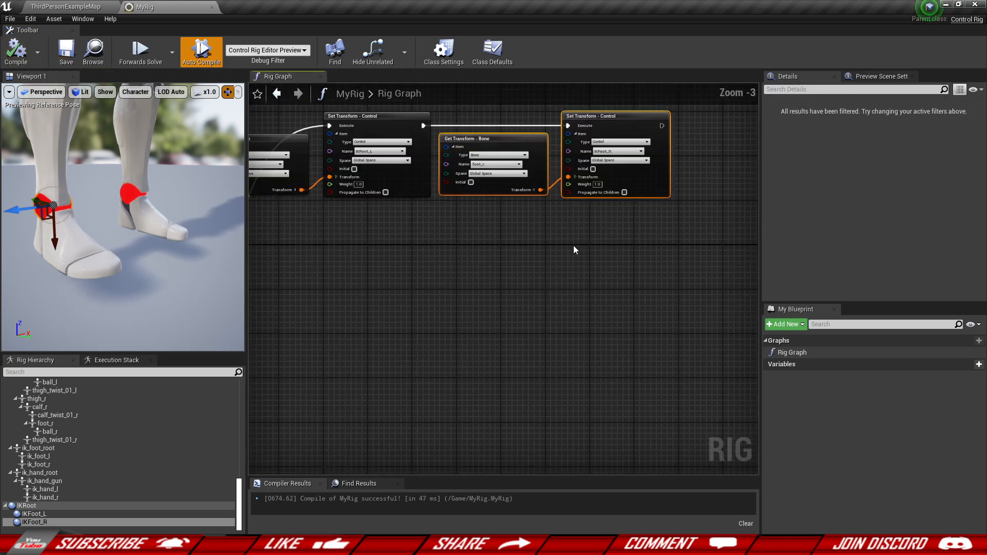
pyautogui.moveTo(573, 250); pyautogui.dragTo(602, 257, button='right')
pyautogui.scroll(-1, 604, 262)
pyautogui.scroll(-1, 612, 267)
pyautogui.moveTo(454, 175); pyautogui.dragTo(768, 286)
pyautogui.scroll(3, 437, 231)
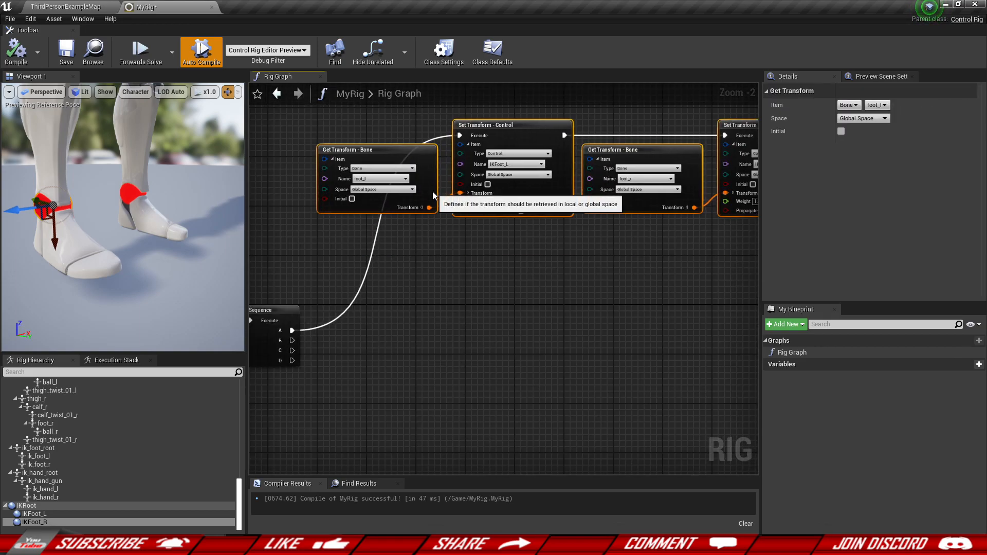
pyautogui.moveTo(558, 296); pyautogui.dragTo(571, 233)
pyautogui.click(599, 323)
pyautogui.scroll(-2, 599, 323)
pyautogui.moveTo(599, 323); pyautogui.dragTo(517, 270, button='right')
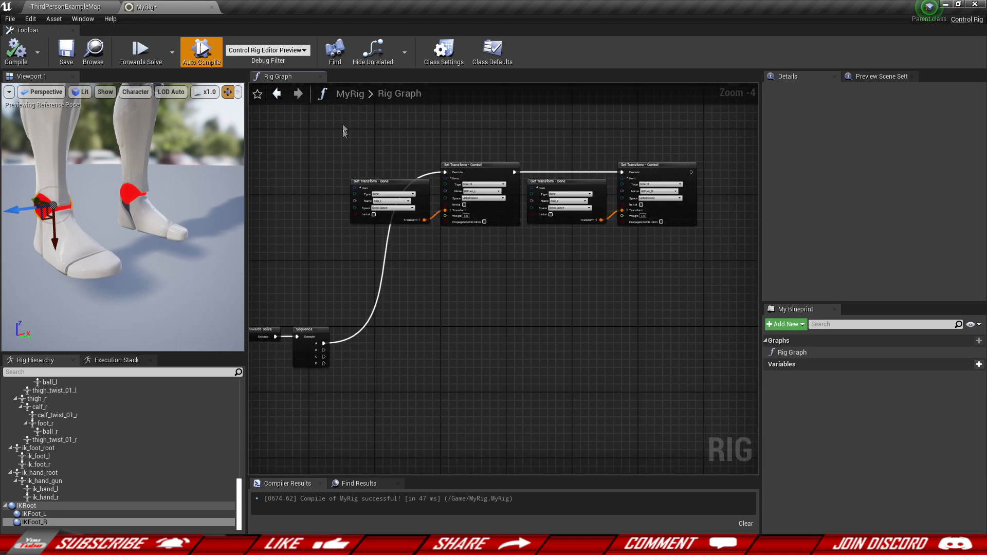
pyautogui.moveTo(539, 225); pyautogui.dragTo(716, 253)
pyautogui.click(716, 253)
# - Add a Fullbody IK node fed by the Sequence node's D output and place it below the Sequence node
pyautogui.moveTo(566, 290); pyautogui.dragTo(606, 258, button='right')
pyautogui.moveTo(541, 308); pyautogui.dragTo(578, 247, button='right')
pyautogui.scroll(1, 445, 293)
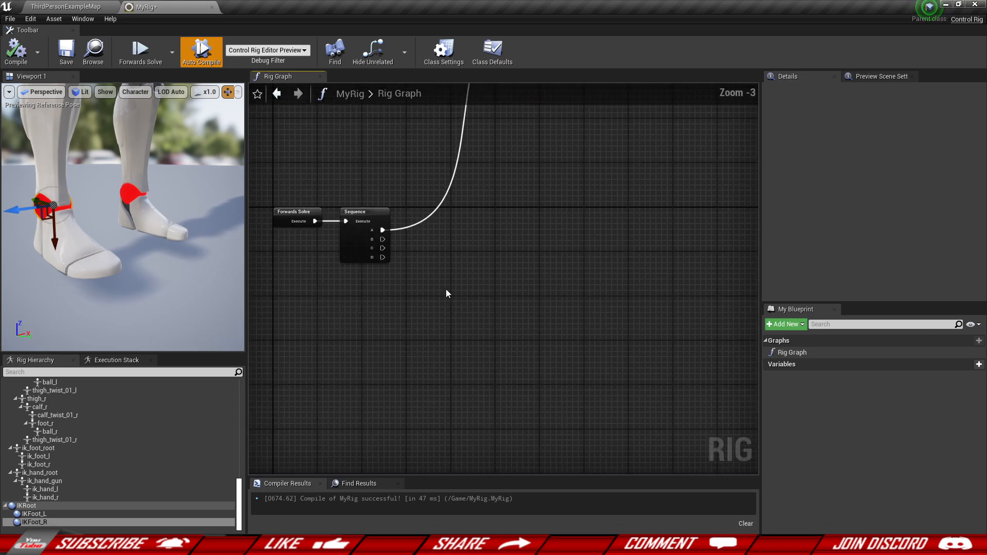
pyautogui.moveTo(454, 282); pyautogui.dragTo(440, 267, button='right')
pyautogui.moveTo(389, 226); pyautogui.dragTo(503, 311)
pyautogui.moveTo(502, 312); pyautogui.dragTo(515, 235, button='right')
pyautogui.moveTo(400, 166); pyautogui.dragTo(489, 313)
pyautogui.write('ful')
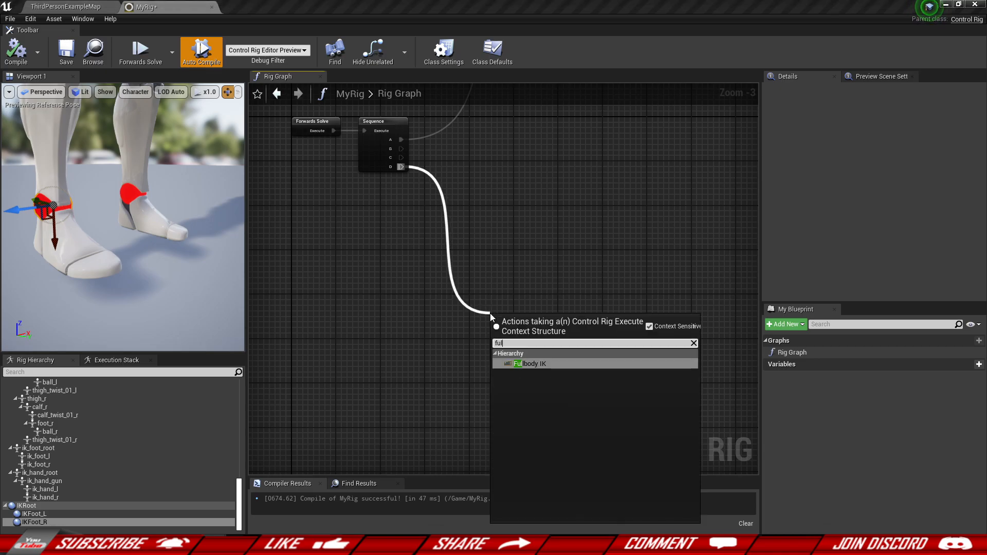
pyautogui.click(535, 366)
pyautogui.moveTo(478, 390); pyautogui.dragTo(483, 280, button='right')
pyautogui.moveTo(559, 218); pyautogui.dragTo(555, 246)
pyautogui.moveTo(581, 219); pyautogui.dragTo(589, 264, button='right')
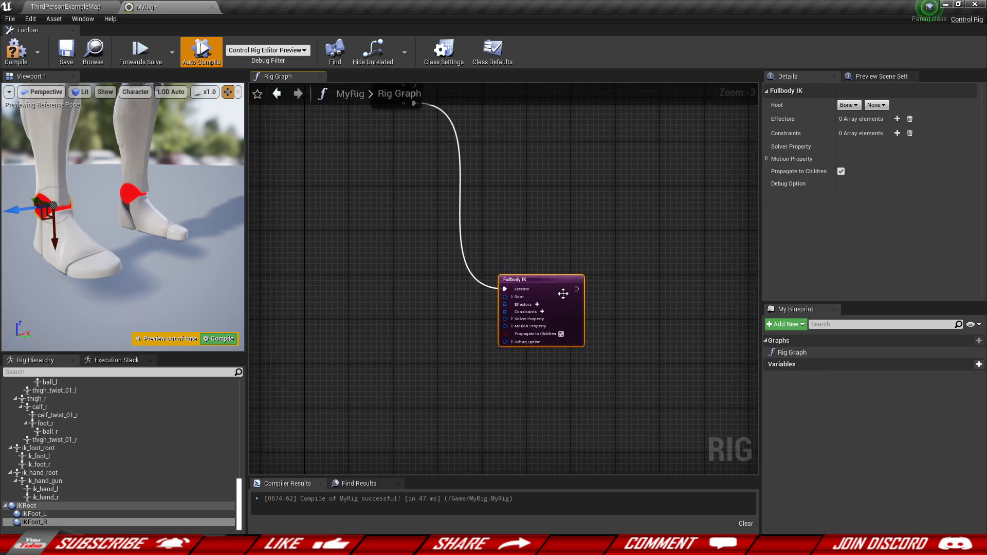
pyautogui.moveTo(566, 287); pyautogui.dragTo(548, 287)
# - Set the Fullbody IK node's root bone to pelvis
pyautogui.scroll(-1, 545, 382)
pyautogui.moveTo(545, 381); pyautogui.dragTo(520, 287, button='right')
pyautogui.scroll(1, 511, 288)
pyautogui.scroll(1, 520, 287)
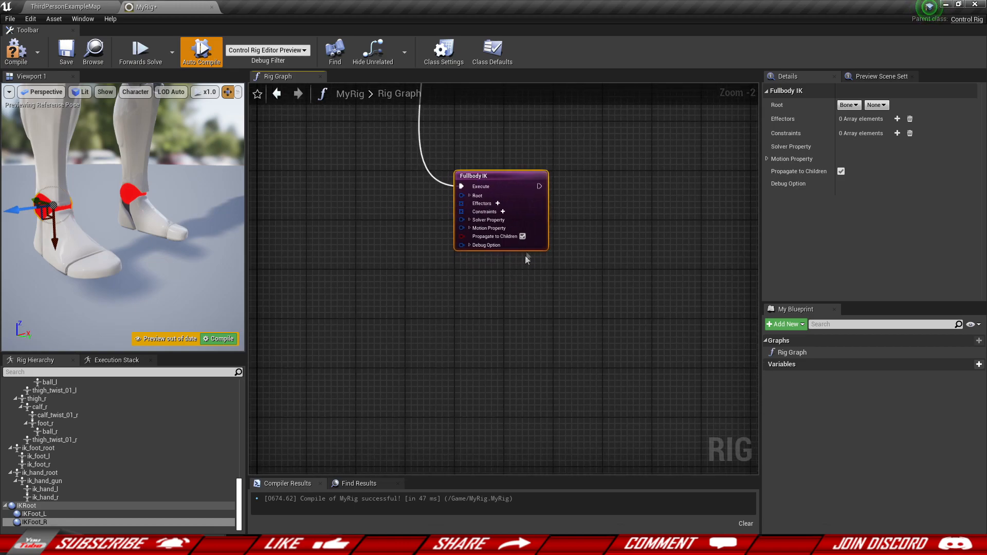
pyautogui.scroll(2, 527, 211)
pyautogui.moveTo(527, 210); pyautogui.dragTo(494, 261, button='right')
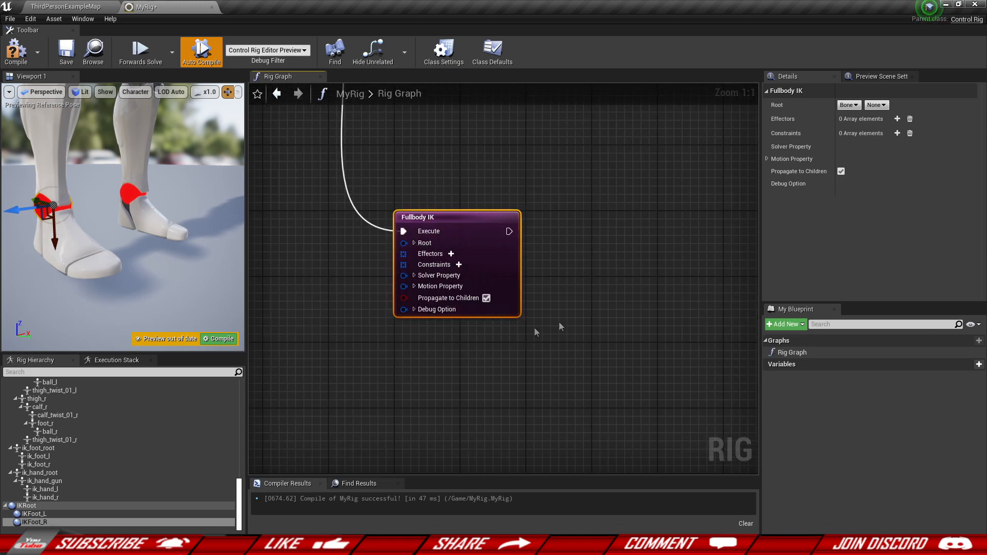
pyautogui.click(415, 244)
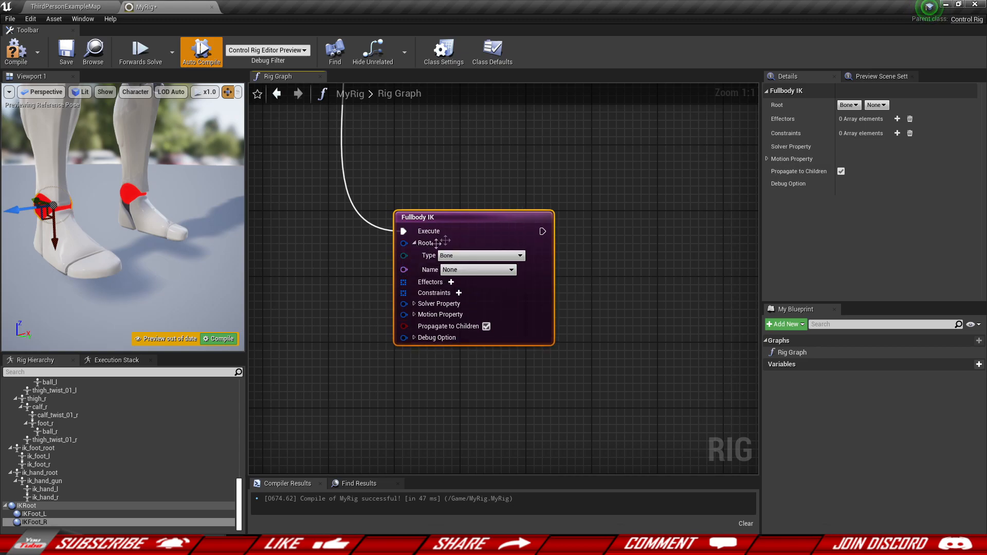
pyautogui.click(455, 271)
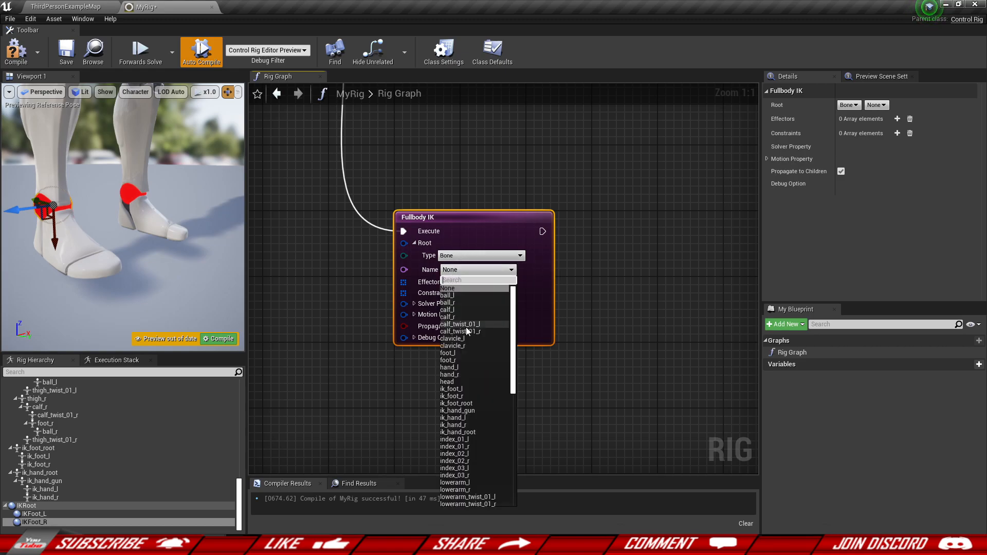
pyautogui.write('pelvi')
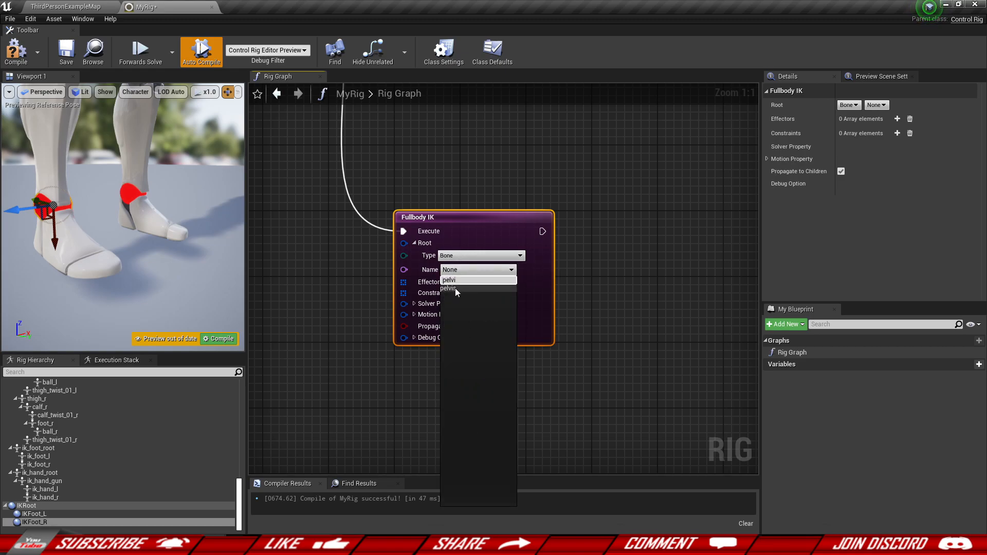
pyautogui.click(455, 288)
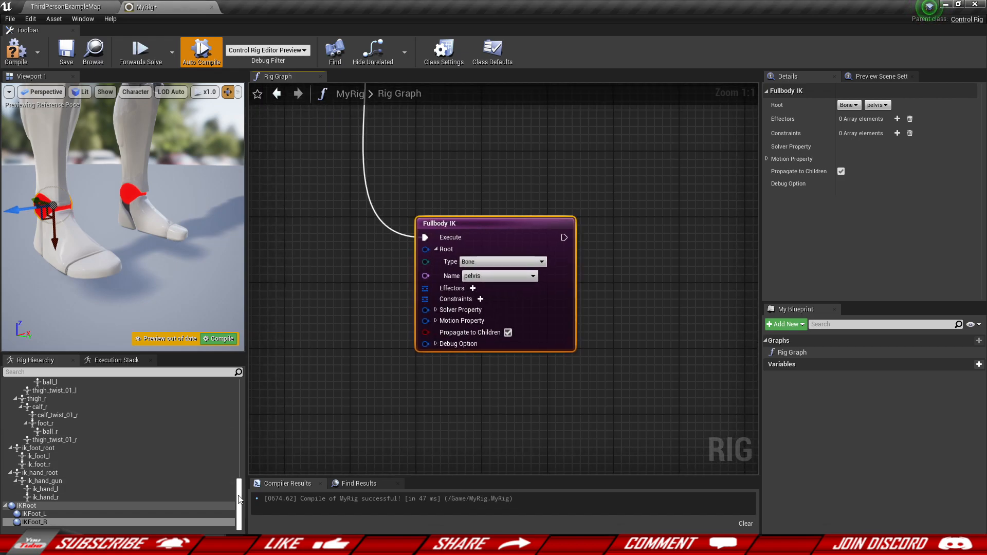
# - Examine the pelvis bone's place in the rig hierarchy and the bones parented beneath it
pyautogui.moveTo(238, 499); pyautogui.dragTo(245, 376)
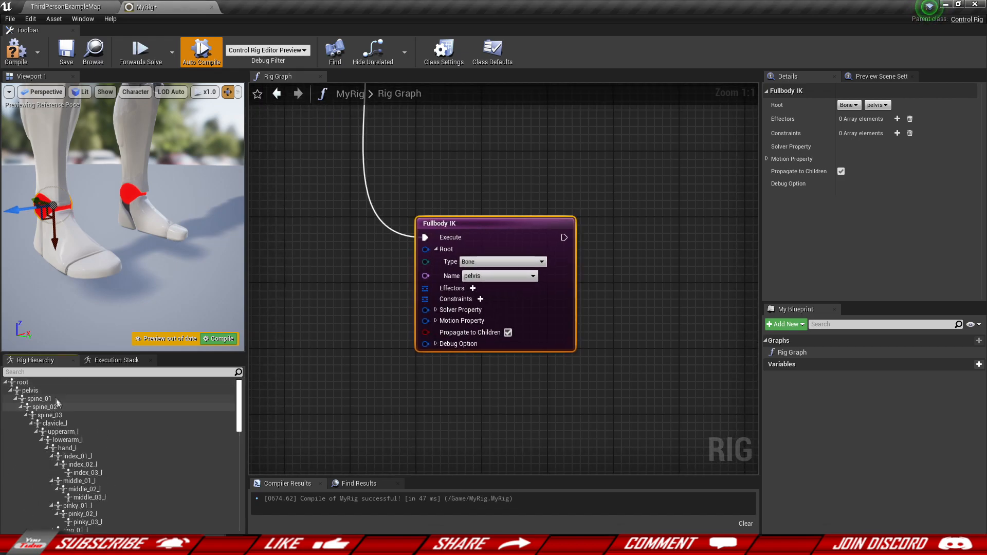
pyautogui.click(23, 391)
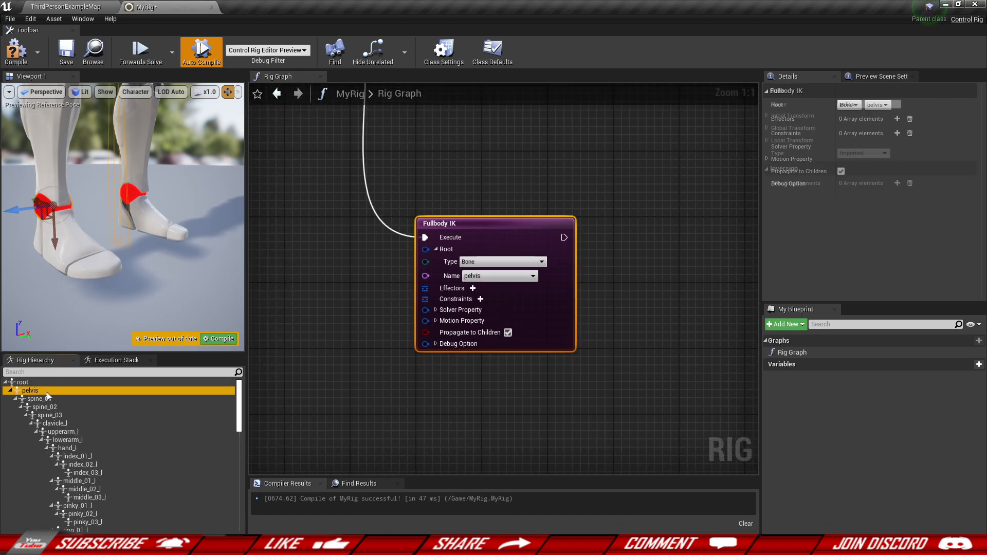
pyautogui.click(9, 391)
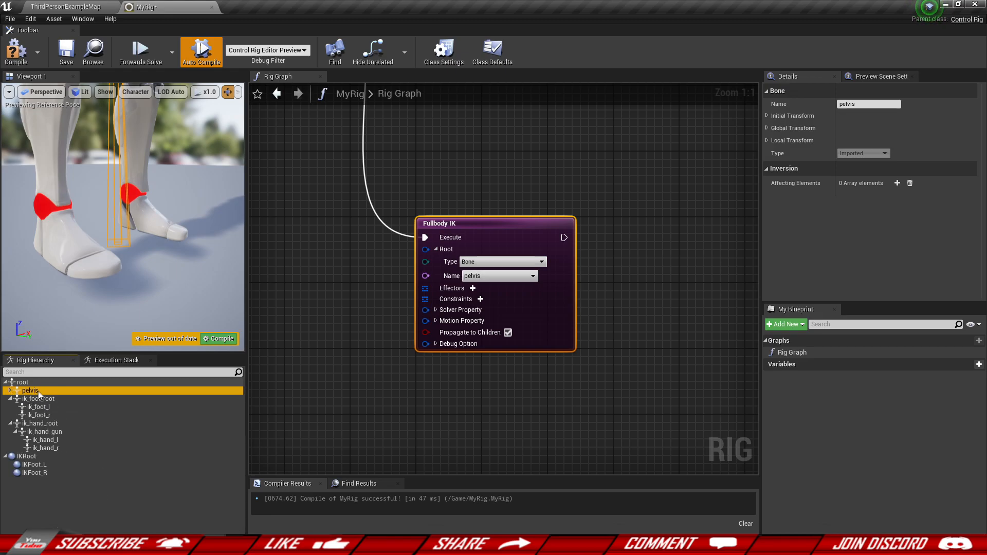
pyautogui.click(10, 391)
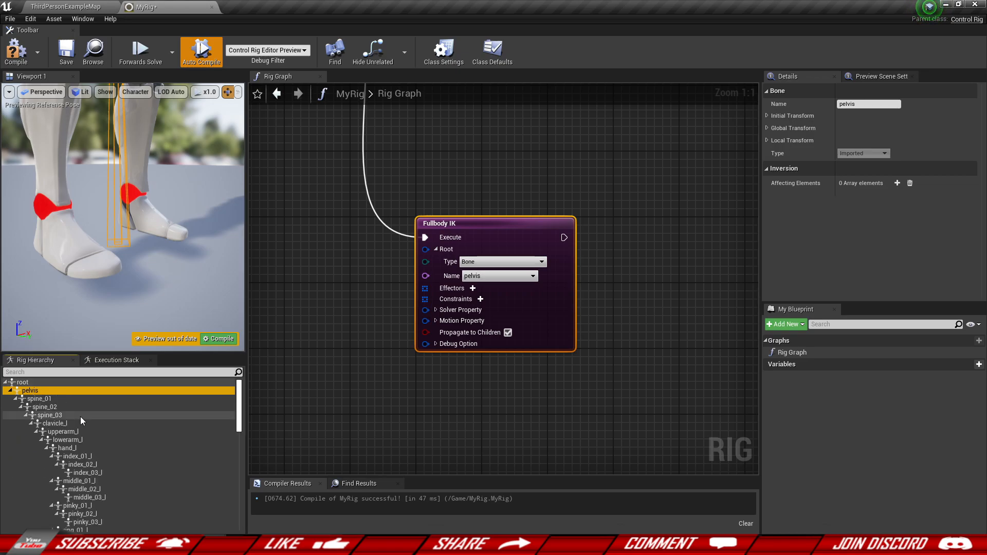
pyautogui.scroll(-10, 80, 416)
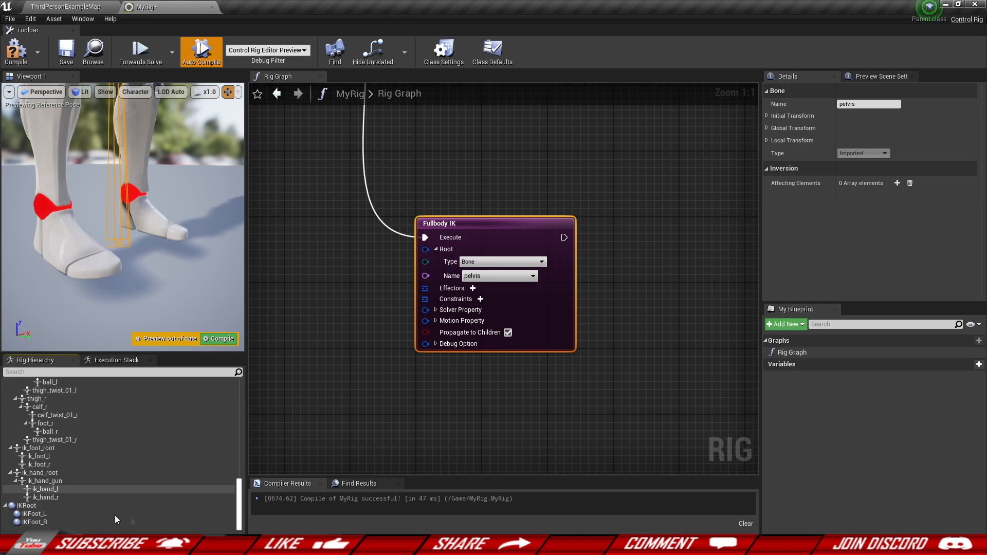
# - Add a first effector to the Fullbody IK node with bone foot_l, and check the mannequin's pose in the preview
pyautogui.click(531, 293)
pyautogui.moveTo(382, 381); pyautogui.dragTo(394, 348, button='right')
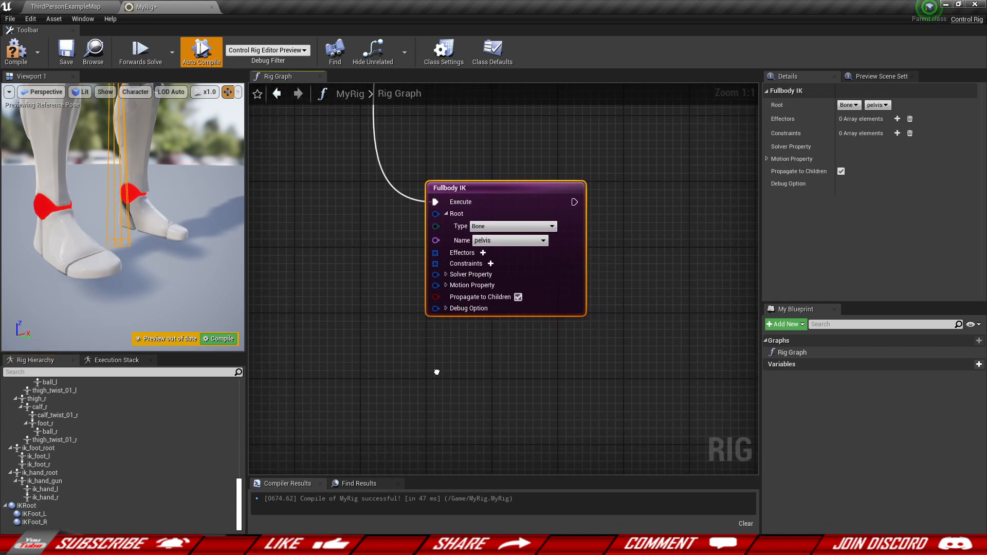
pyautogui.click(482, 253)
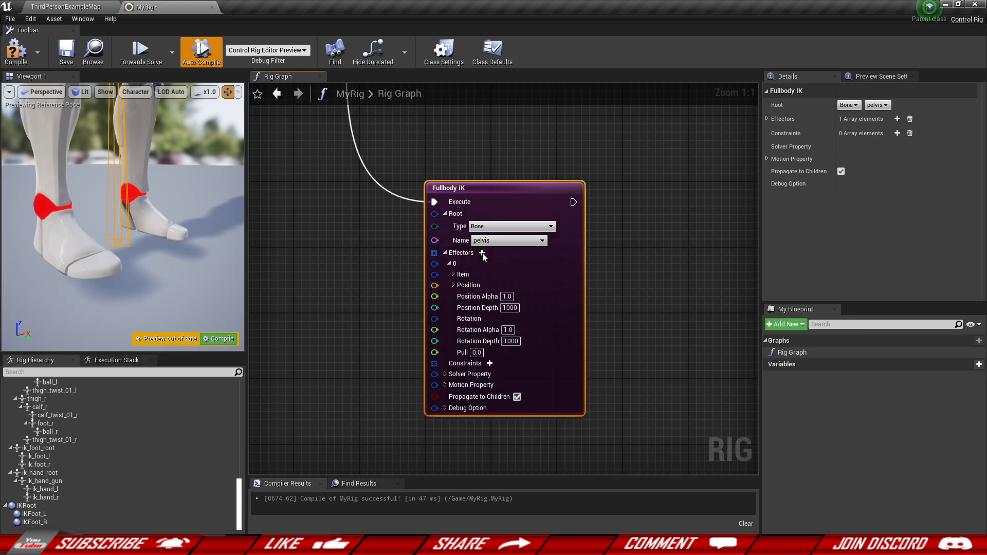
pyautogui.moveTo(369, 300); pyautogui.dragTo(400, 285, button='right')
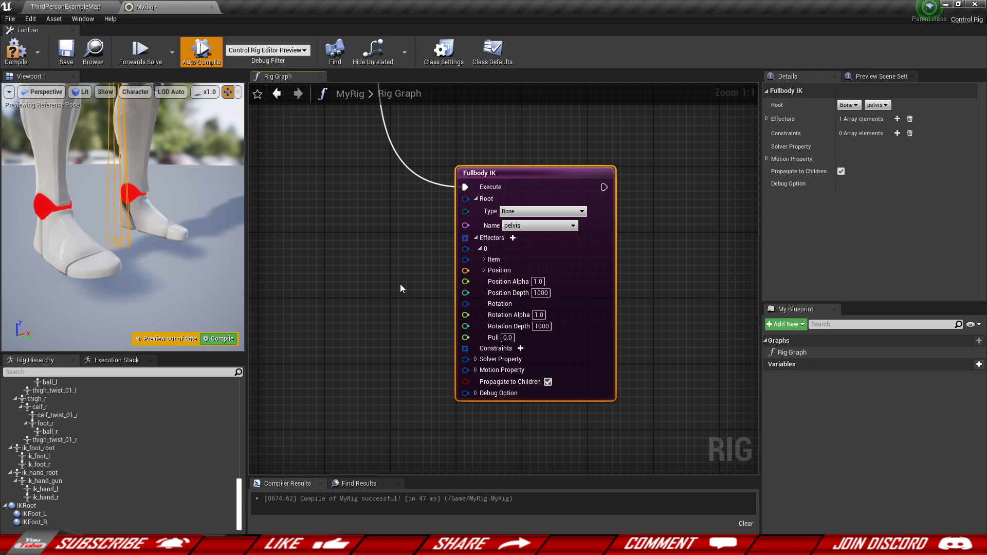
pyautogui.click(484, 260)
pyautogui.moveTo(403, 288); pyautogui.dragTo(394, 250, button='right')
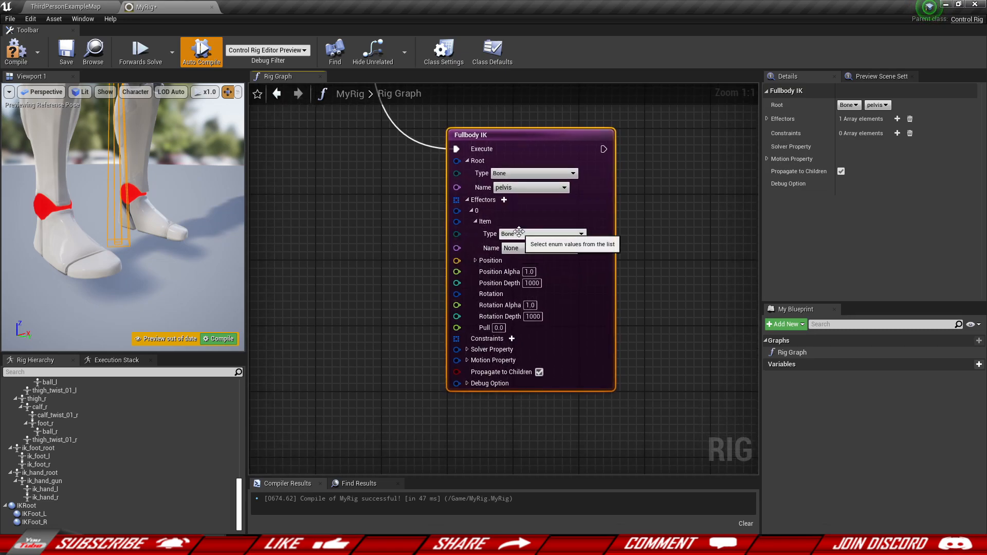
pyautogui.click(518, 250)
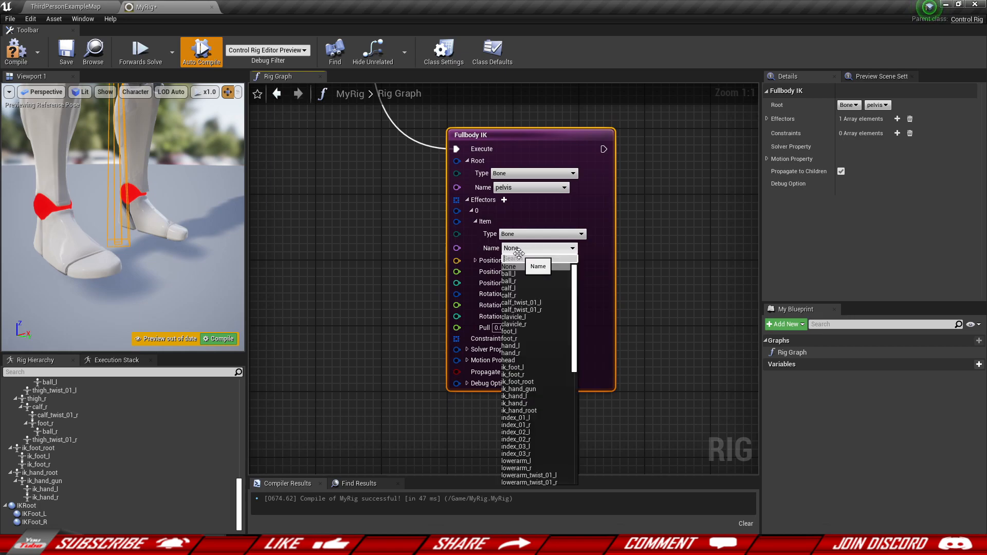
pyautogui.click(519, 331)
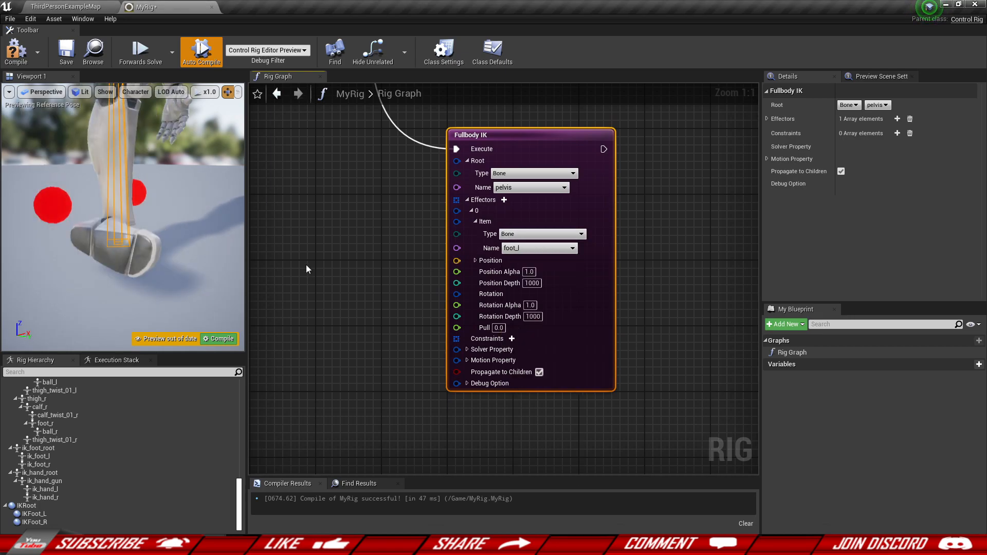
pyautogui.moveTo(149, 238); pyautogui.dragTo(74, 197, button='right')
pyautogui.press('s')
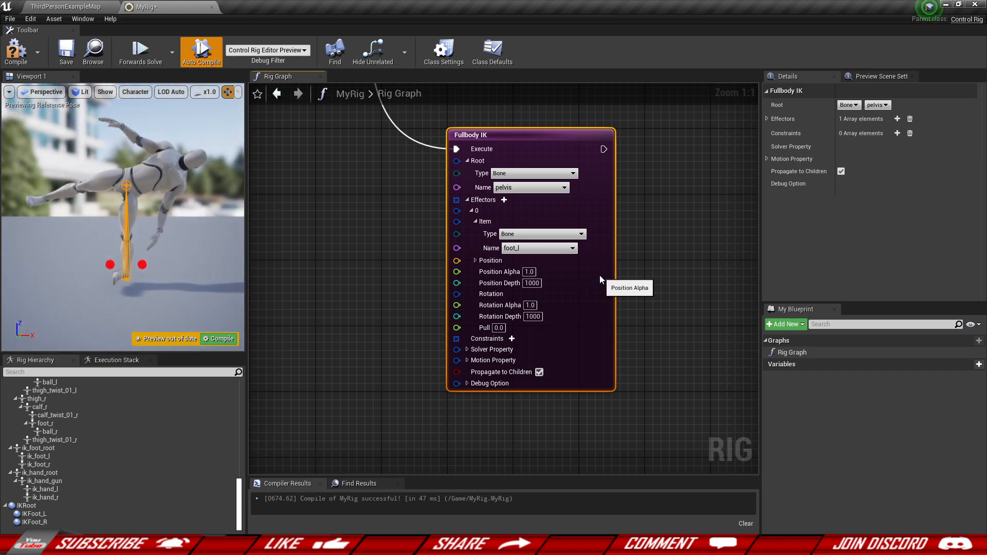
pyautogui.click(377, 250)
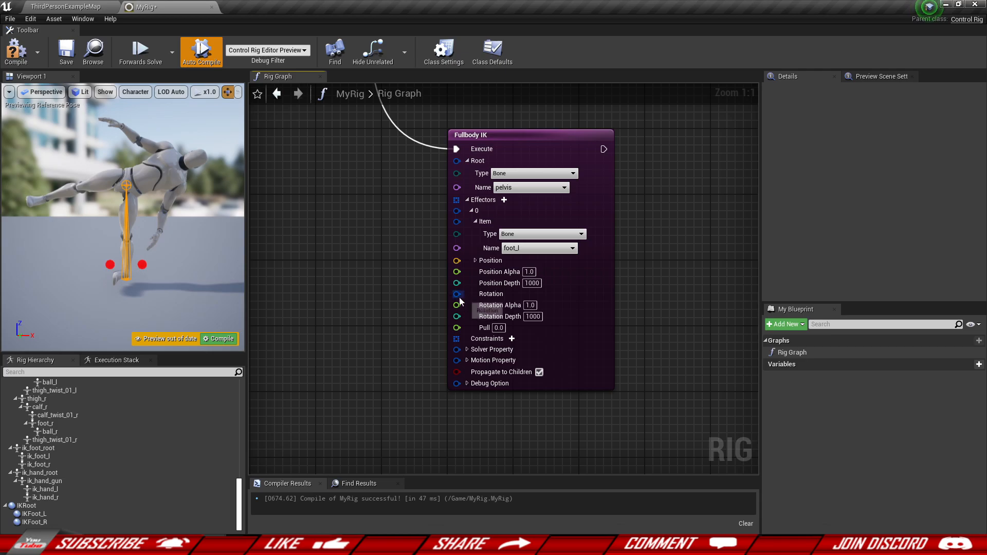
# - Add a Get Control node for IKFoot_L beside the Fullbody IK node
pyautogui.moveTo(408, 291); pyautogui.dragTo(449, 266, button='right')
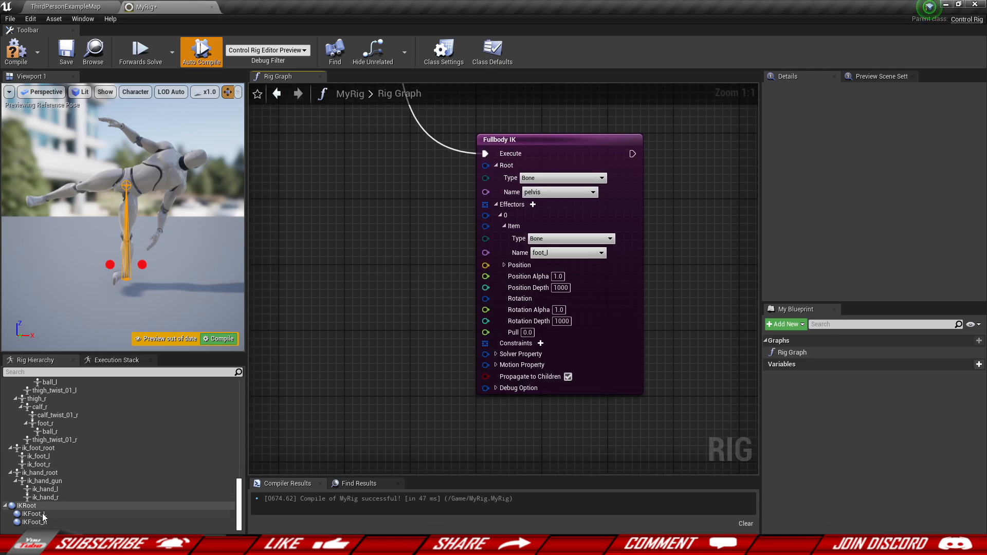
pyautogui.click(15, 514)
pyautogui.moveTo(32, 516); pyautogui.dragTo(314, 232)
pyautogui.click(340, 245)
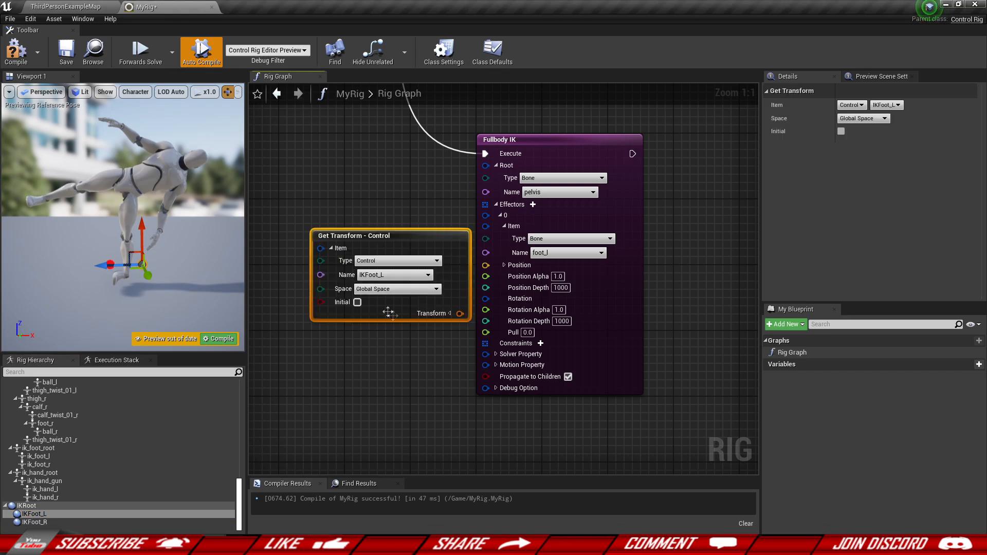
# - Split the IKFoot_L transform and connect its rotation and translation to the foot_l effector's Rotation and Position
pyautogui.moveTo(441, 295); pyautogui.dragTo(419, 244)
pyautogui.click(410, 292)
pyautogui.moveTo(477, 304)
pyautogui.mouseDown()
pyautogui.moveTo(475, 314)
pyautogui.moveTo(488, 298)
pyautogui.mouseUp()
pyautogui.moveTo(419, 288); pyautogui.dragTo(484, 266)
pyautogui.moveTo(358, 285); pyautogui.dragTo(382, 285)
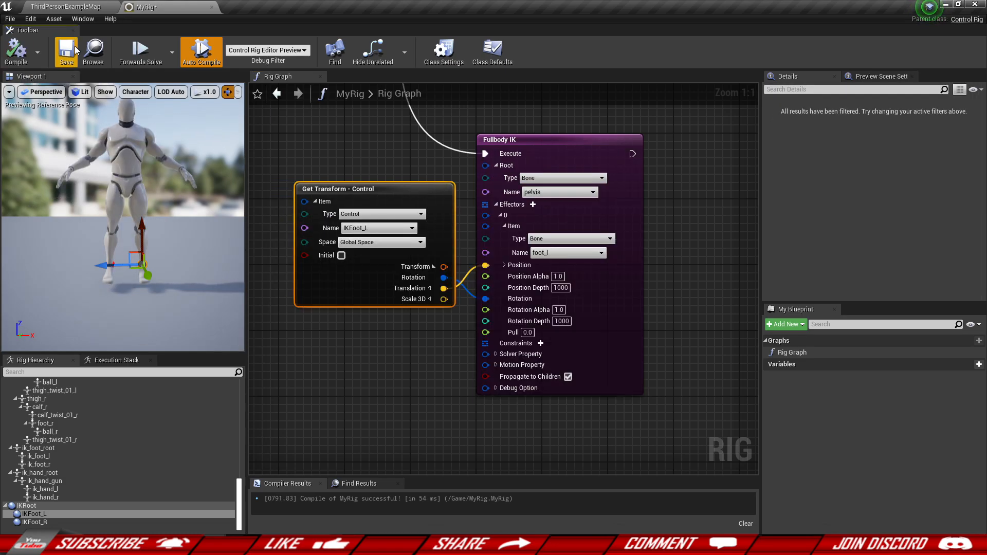
# - Add a second effector to the Fullbody IK node and set its bone to foot_r
pyautogui.moveTo(393, 373); pyautogui.dragTo(395, 353, button='right')
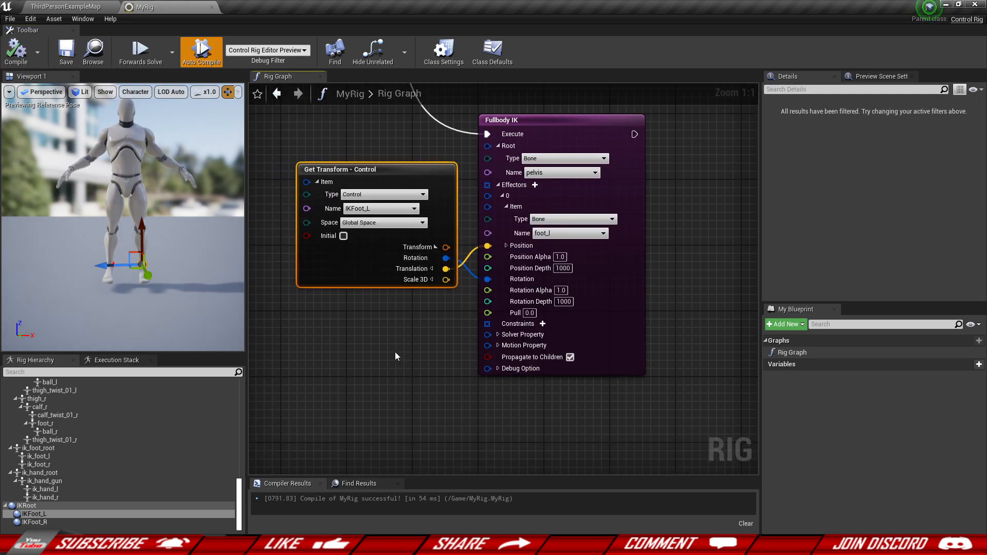
pyautogui.click(535, 184)
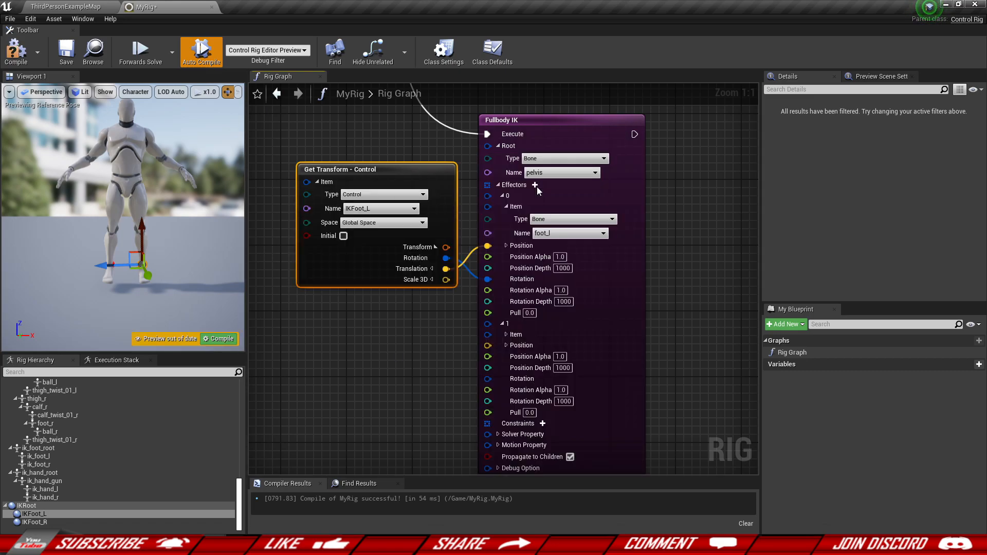
pyautogui.moveTo(368, 416); pyautogui.dragTo(372, 322, button='right')
pyautogui.click(508, 240)
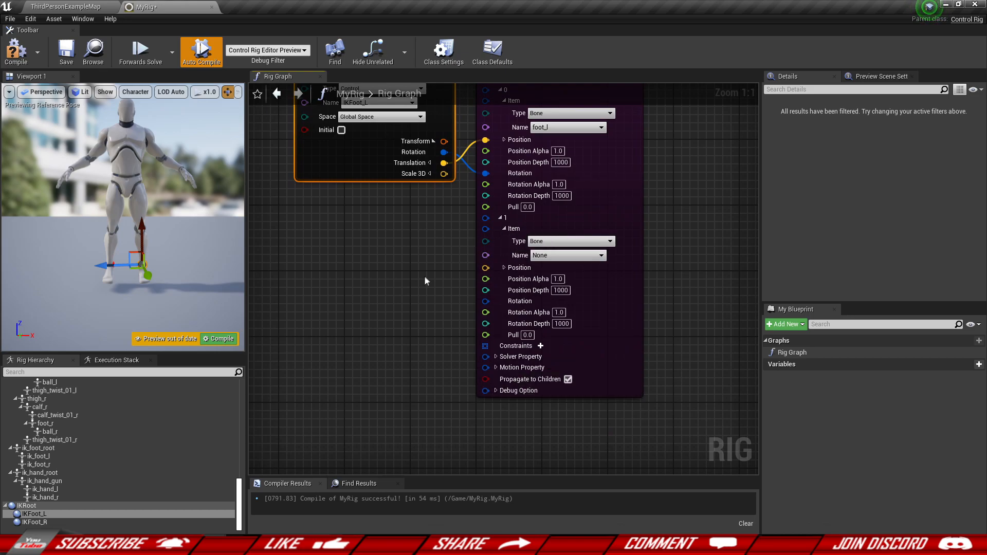
pyautogui.moveTo(536, 281); pyautogui.dragTo(499, 292, button='right')
pyautogui.click(520, 278)
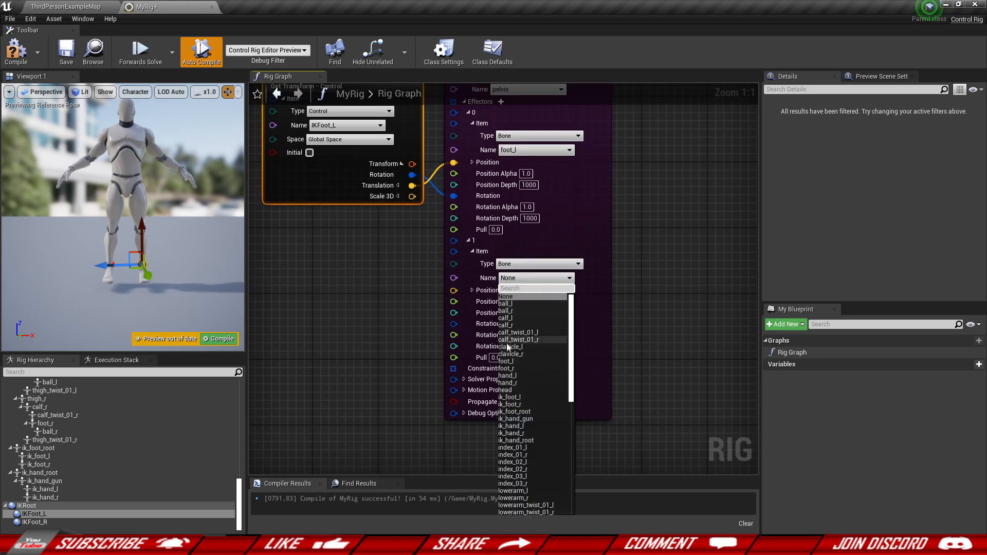
pyautogui.click(512, 368)
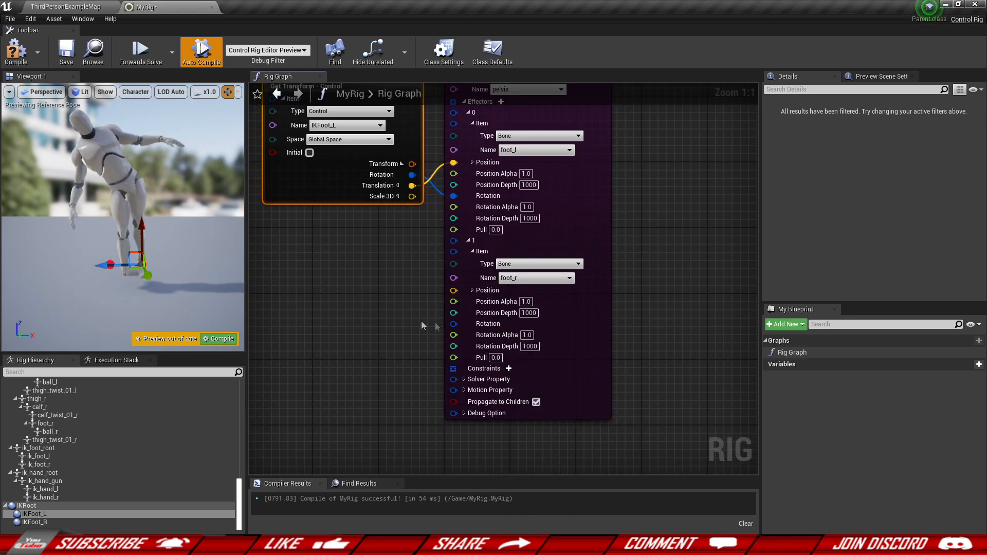
# - Add a Get Control node for IKFoot_R below the IKFoot_L getter
pyautogui.moveTo(383, 315); pyautogui.dragTo(410, 342, button='right')
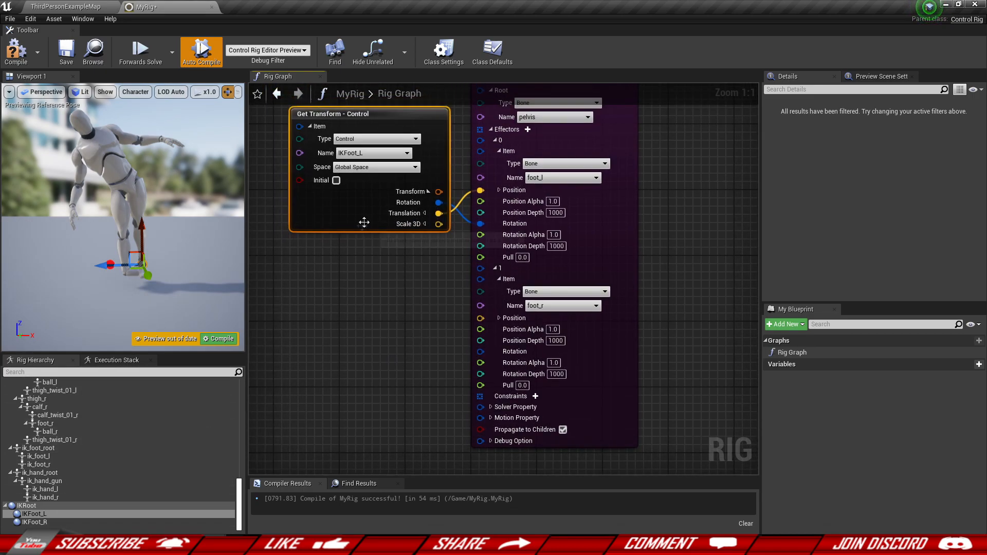
pyautogui.click(37, 522)
pyautogui.moveTo(30, 523); pyautogui.dragTo(331, 411)
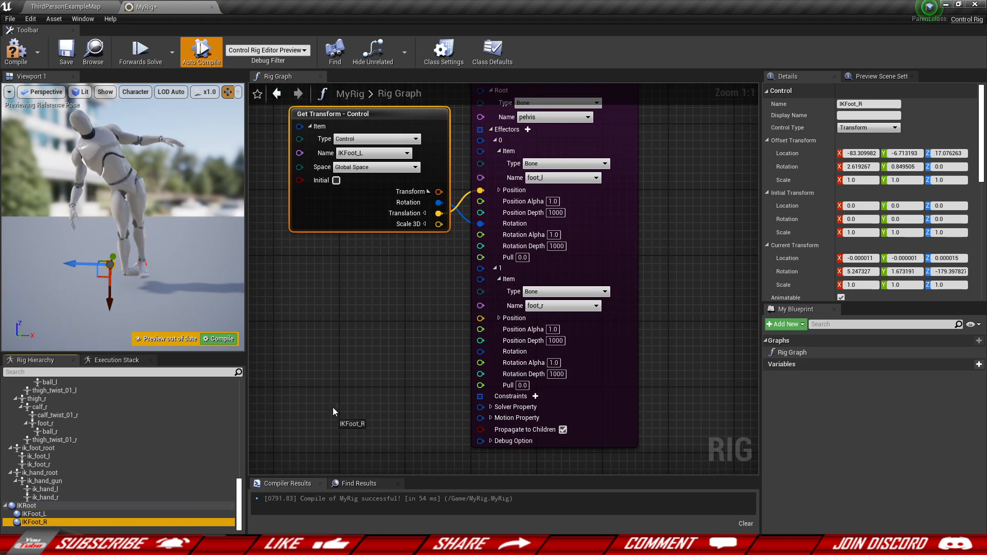
pyautogui.moveTo(293, 282); pyautogui.dragTo(292, 282)
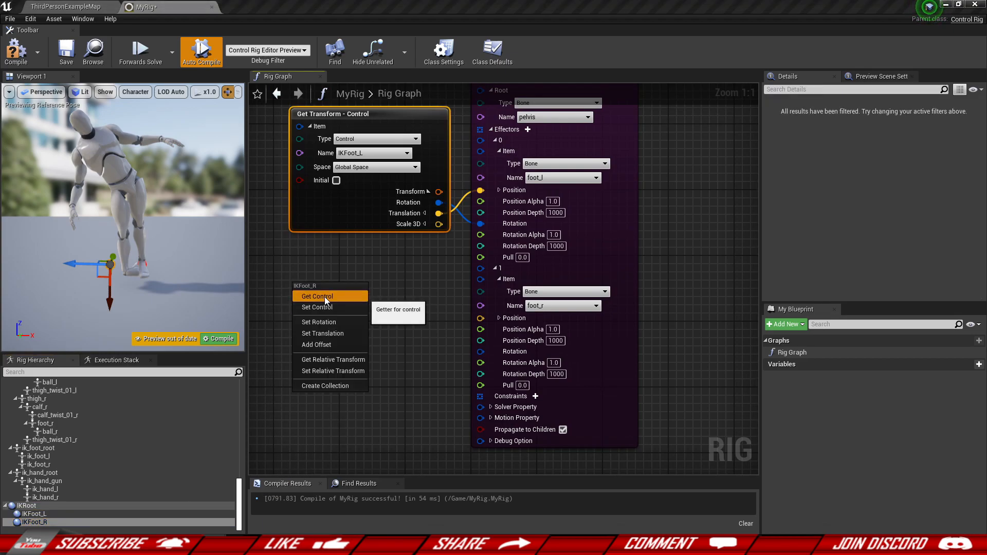
pyautogui.click(325, 298)
# - Connect IKFoot_R's split rotation and translation to the foot_r effector's Rotation and Position, then compile and save MyRig
pyautogui.click(430, 366)
pyautogui.moveTo(437, 339); pyautogui.dragTo(483, 318)
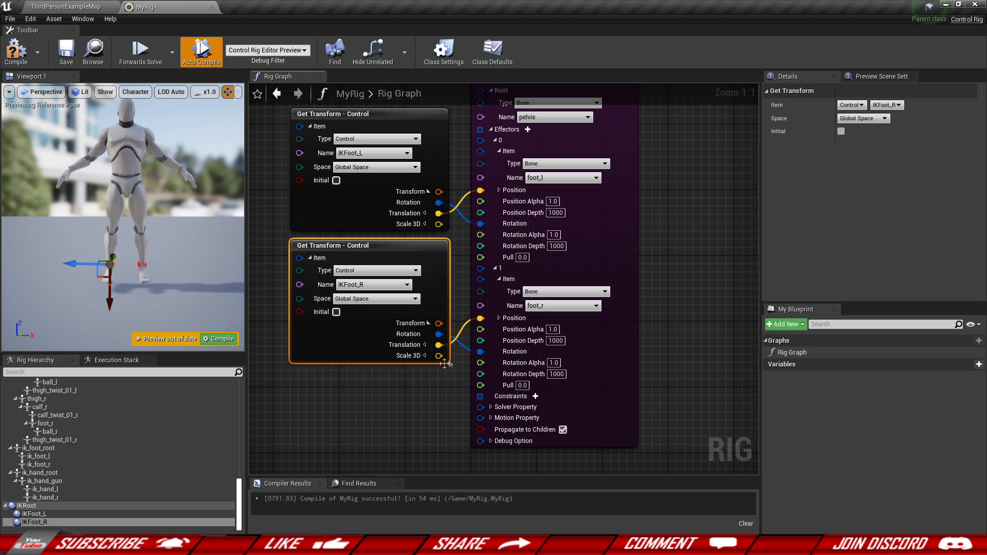
pyautogui.click(381, 416)
pyautogui.scroll(-1, 442, 363)
pyautogui.click(16, 52)
pyautogui.hotkey('ctrl', 's')
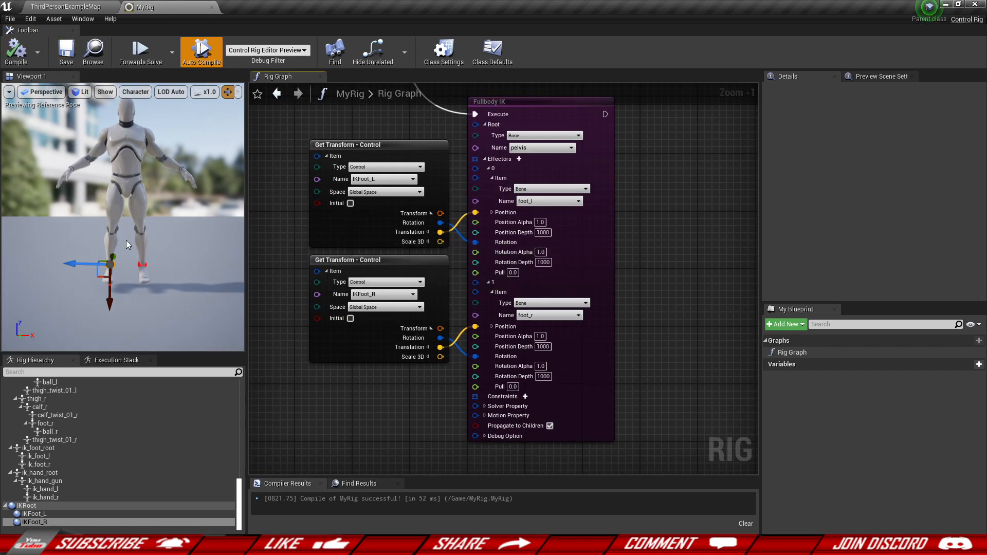
# - Add a constraint to the Fullbody IK node and set its item bone to pelvis
pyautogui.moveTo(383, 408); pyautogui.dragTo(366, 307, button='right')
pyautogui.scroll(-2, 421, 397)
pyautogui.scroll(1, 409, 360)
pyautogui.scroll(1, 410, 363)
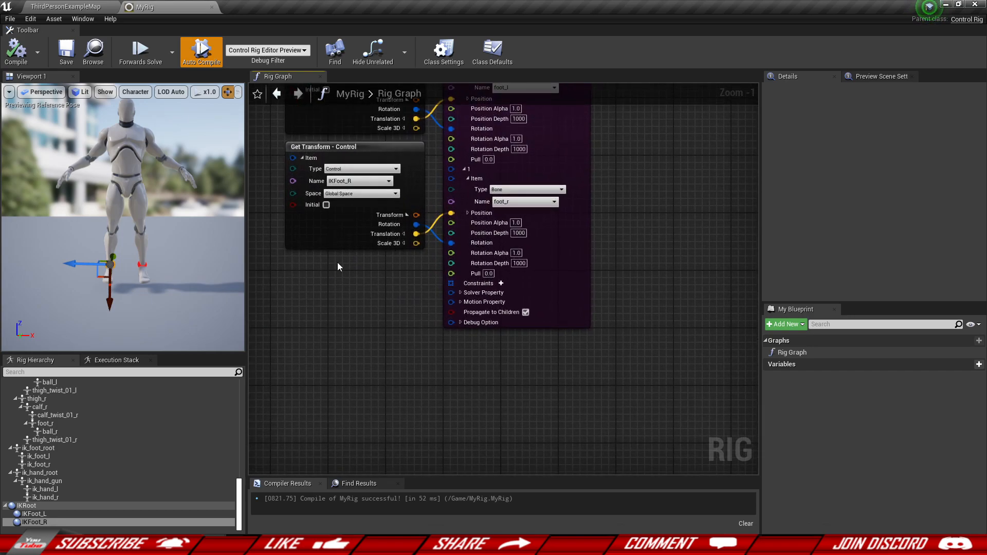
pyautogui.click(501, 284)
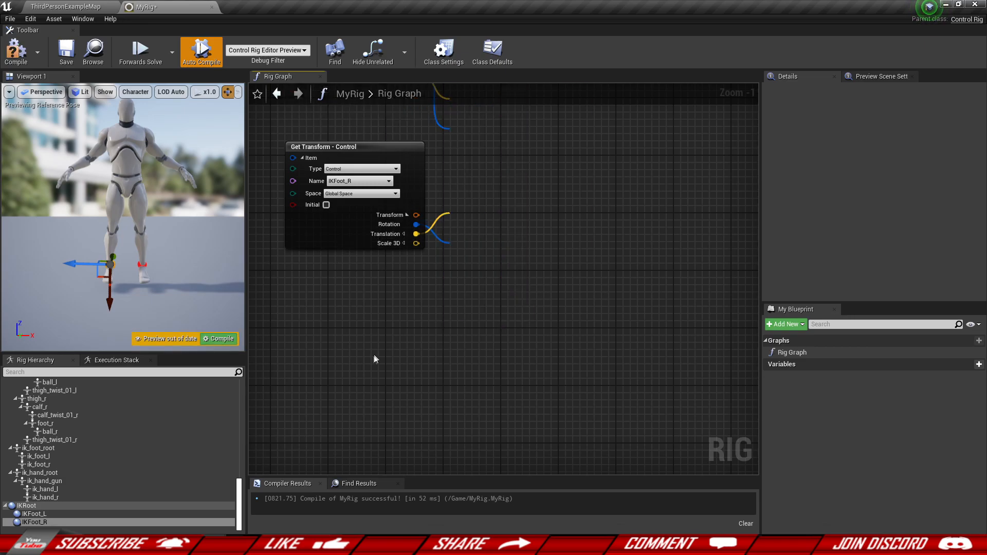
pyautogui.scroll(-1, 372, 356)
pyautogui.scroll(-5, 376, 349)
pyautogui.scroll(7, 376, 349)
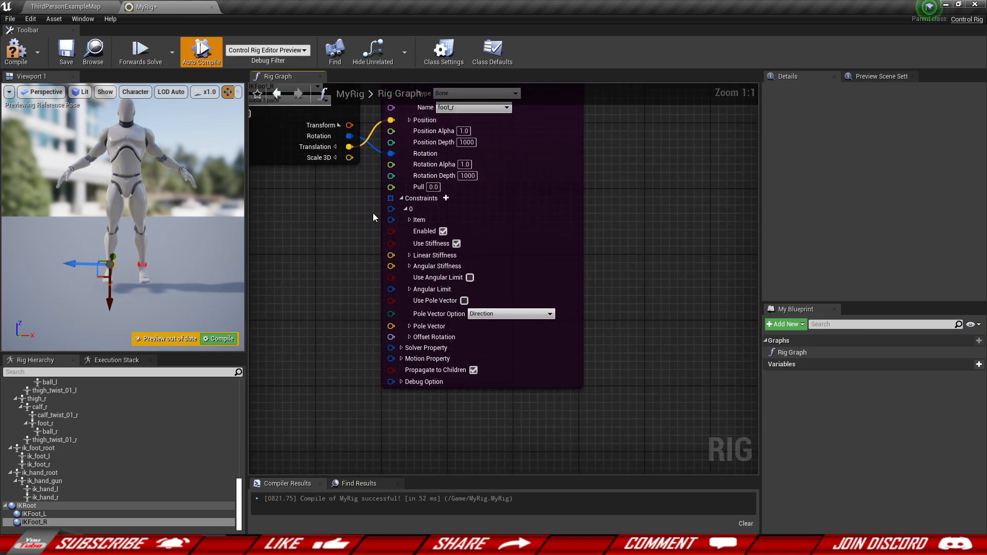
pyautogui.click(410, 220)
pyautogui.click(453, 246)
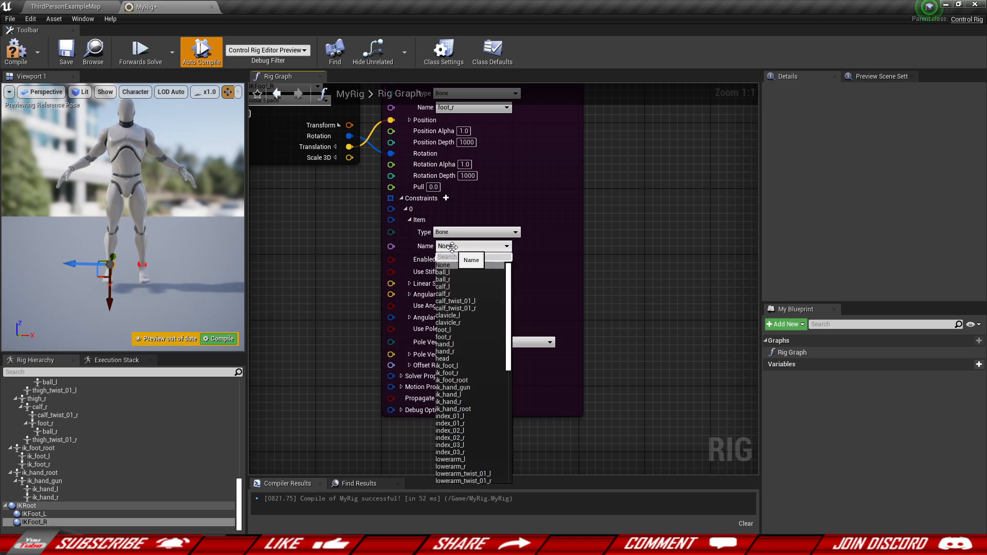
pyautogui.write('pelvi')
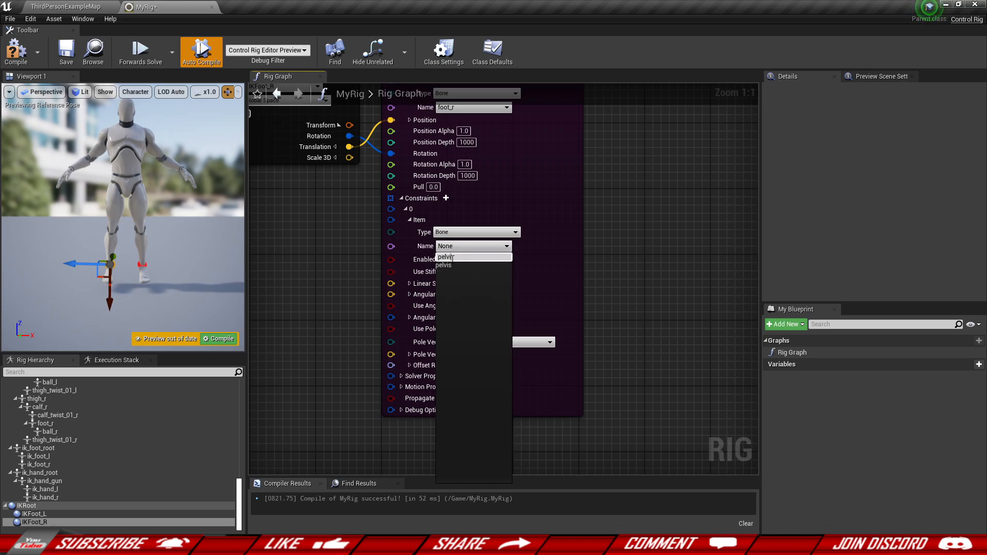
pyautogui.click(451, 267)
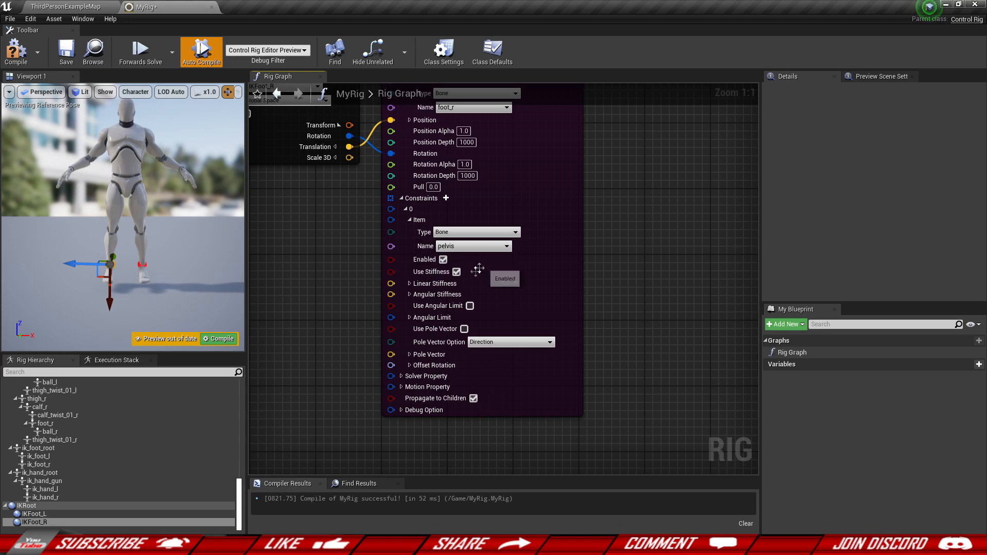
# - Set the pelvis constraint's Angular Stiffness to 1.0 on X, Y and Z, and compile MyRig
pyautogui.click(409, 295)
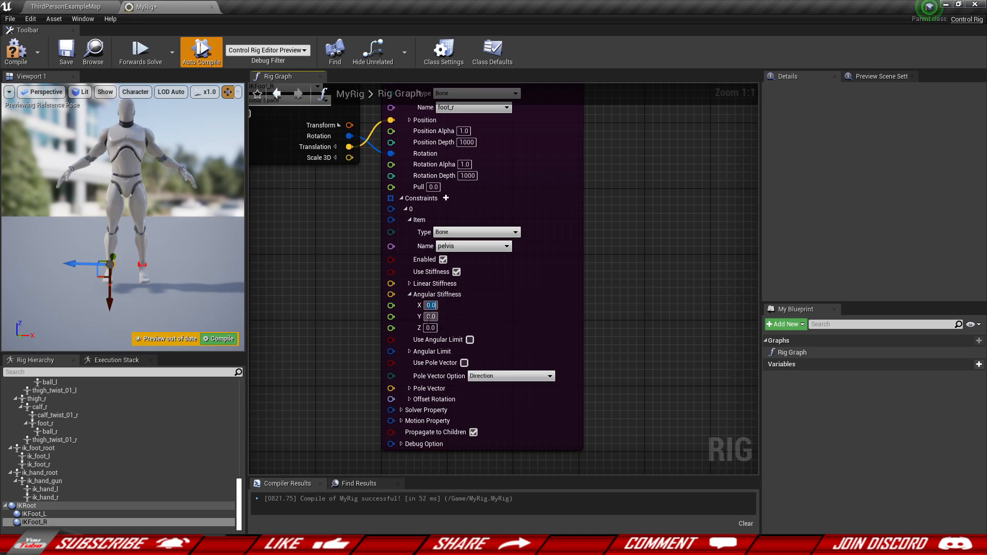
pyautogui.click(489, 307)
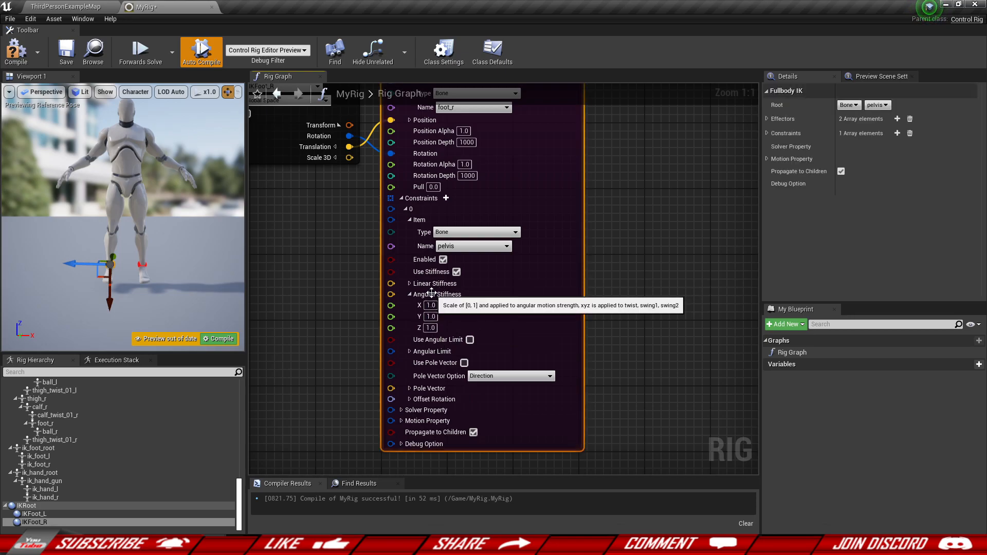
pyautogui.scroll(-1, 432, 293)
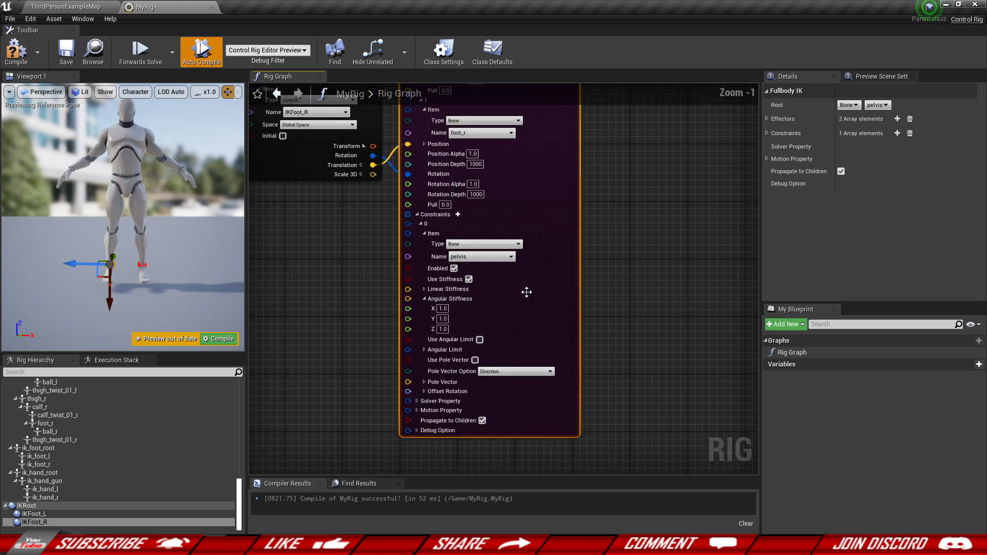
pyautogui.scroll(-3, 646, 302)
pyautogui.moveTo(632, 298); pyautogui.dragTo(592, 362, button='right')
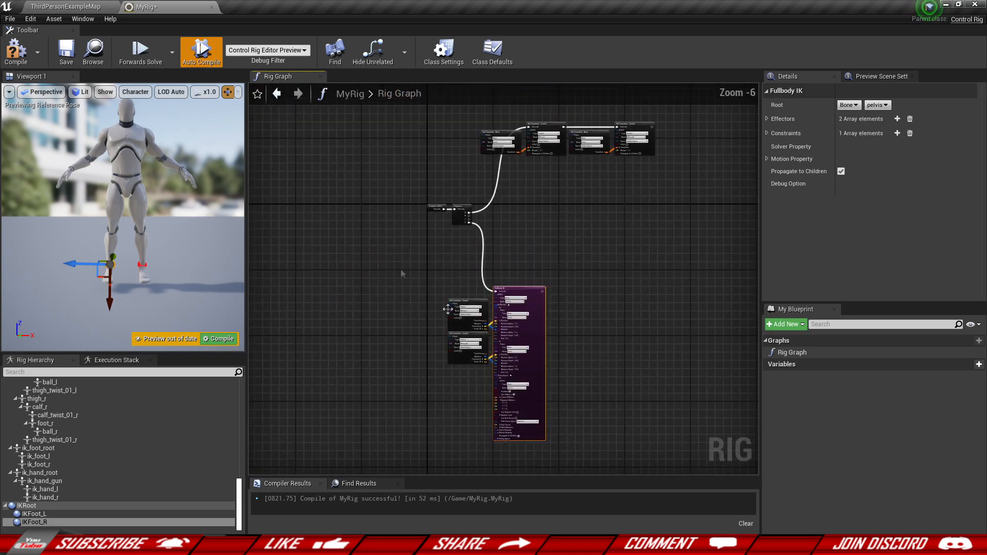
pyautogui.moveTo(130, 230); pyautogui.dragTo(212, 220, button='right')
pyautogui.scroll(4, 520, 141)
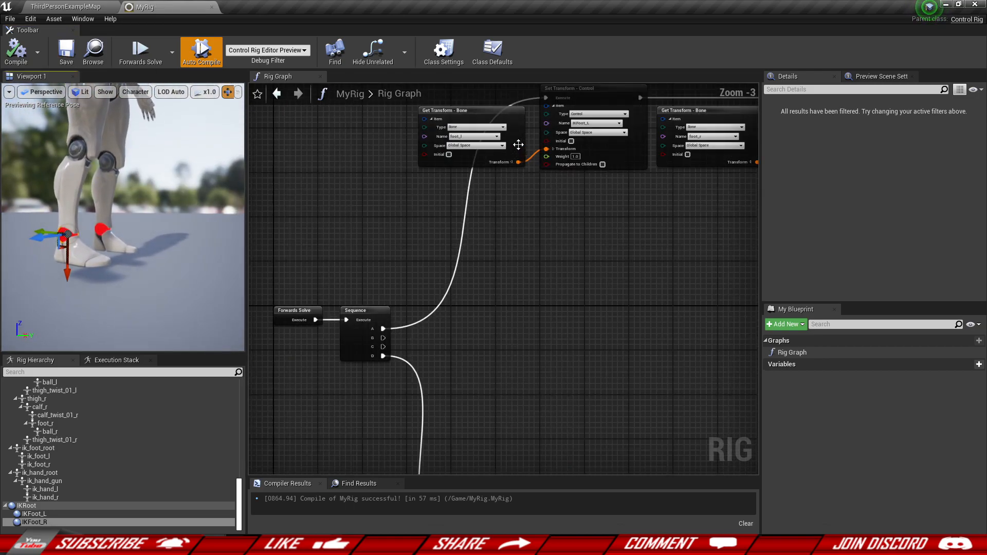
# - Review the Sequence node's branches and the foot bone and control transform nodes in the Rig Graph
pyautogui.moveTo(511, 332); pyautogui.dragTo(541, 208, button='right')
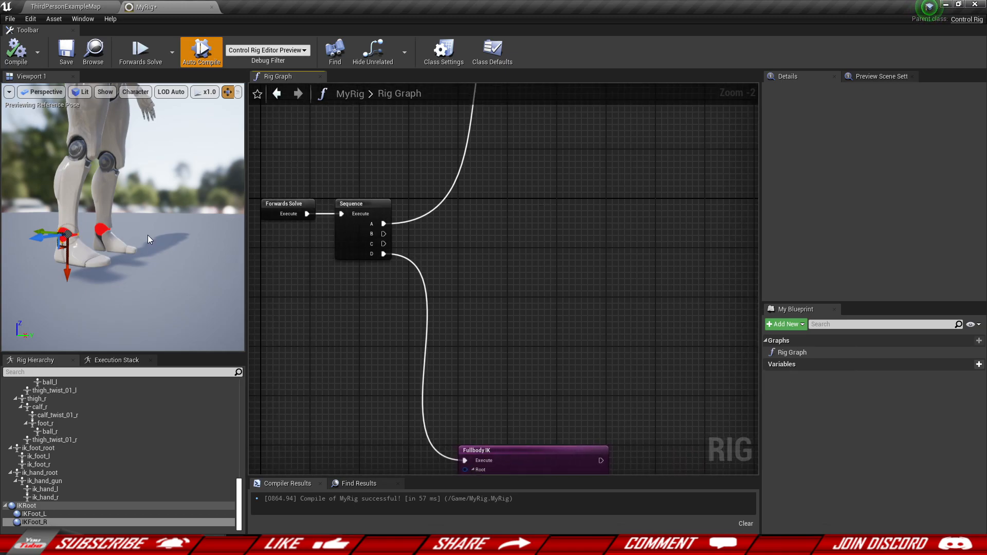
pyautogui.scroll(-3, 534, 257)
pyautogui.scroll(3, 519, 265)
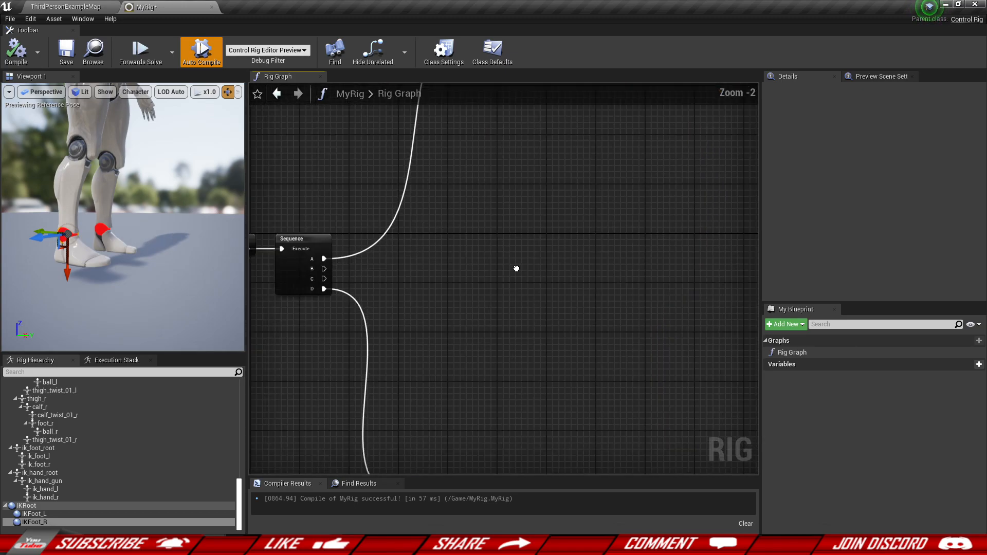
pyautogui.click(37, 521)
pyautogui.click(37, 514)
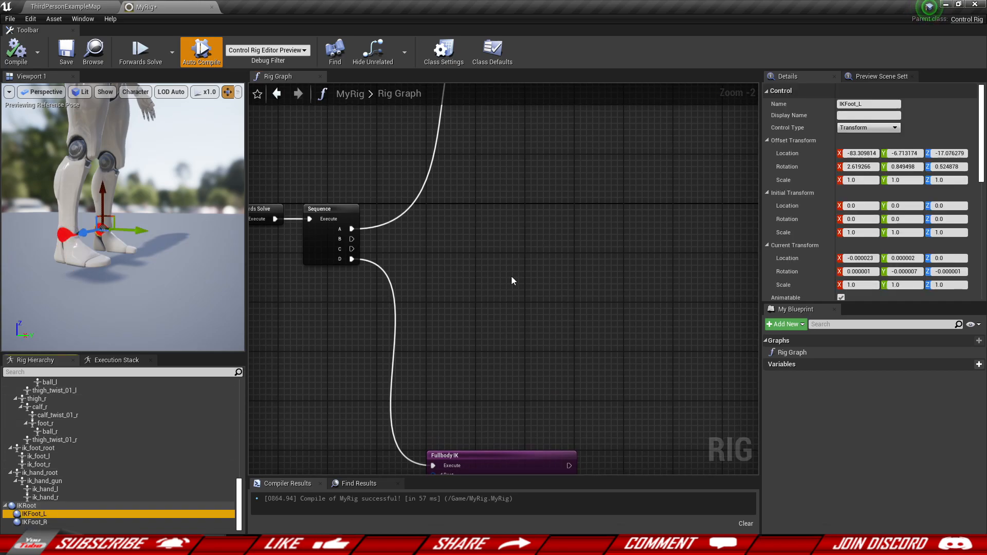
pyautogui.scroll(-2, 511, 275)
pyautogui.moveTo(511, 276); pyautogui.dragTo(415, 380, button='right')
pyautogui.moveTo(380, 184); pyautogui.dragTo(593, 266)
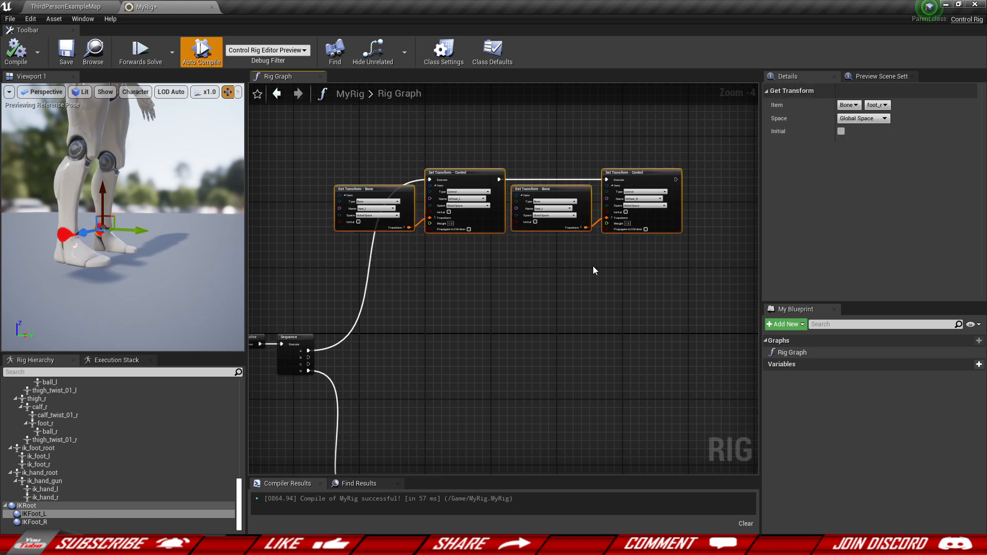
pyautogui.scroll(1, 593, 266)
pyautogui.click(465, 206)
pyautogui.click(263, 149)
pyautogui.moveTo(266, 131); pyautogui.dragTo(495, 284)
pyautogui.click(495, 281)
pyautogui.moveTo(456, 327); pyautogui.dragTo(531, 265, button='right')
pyautogui.scroll(1, 501, 279)
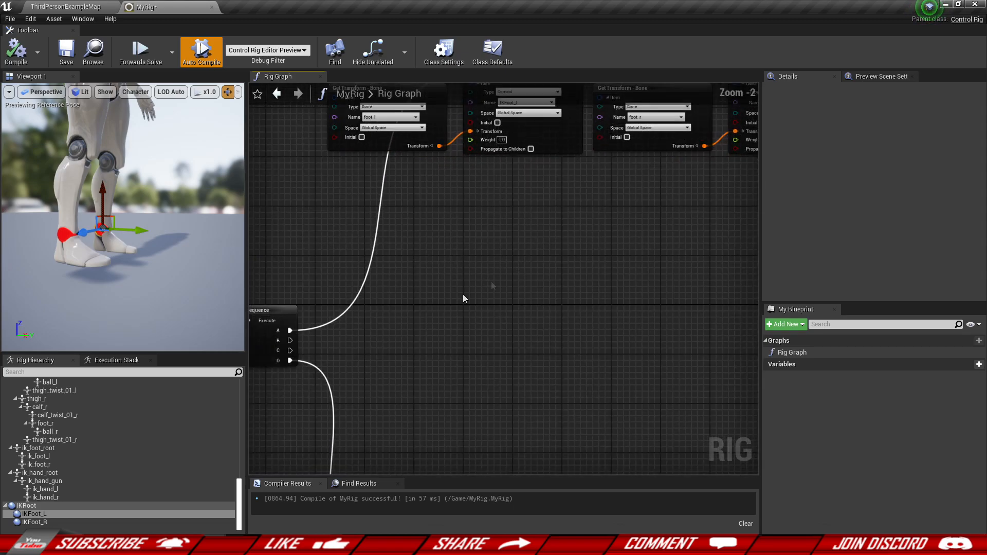
# - Add an Offset Transform node for the IKFoot_L control and place it well clear of the Sequence node
pyautogui.moveTo(38, 509); pyautogui.dragTo(511, 315)
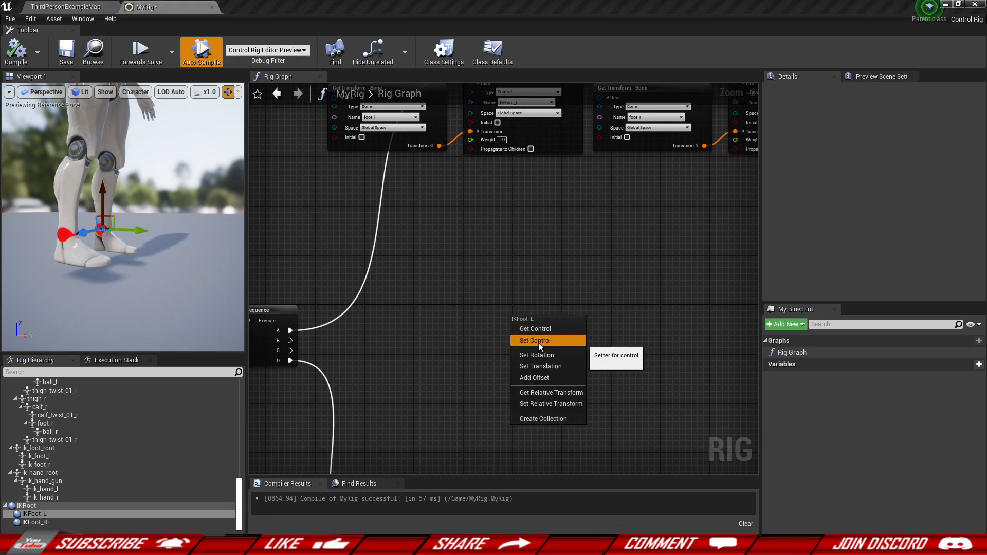
pyautogui.click(522, 380)
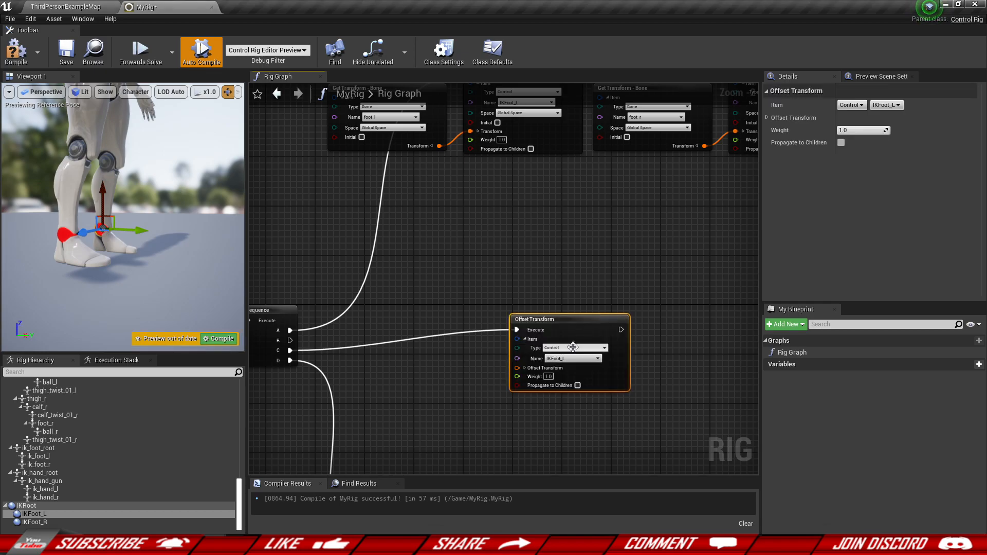
pyautogui.moveTo(579, 324); pyautogui.dragTo(598, 294)
pyautogui.moveTo(508, 341); pyautogui.dragTo(549, 302, button='right')
pyautogui.moveTo(623, 247); pyautogui.dragTo(648, 228)
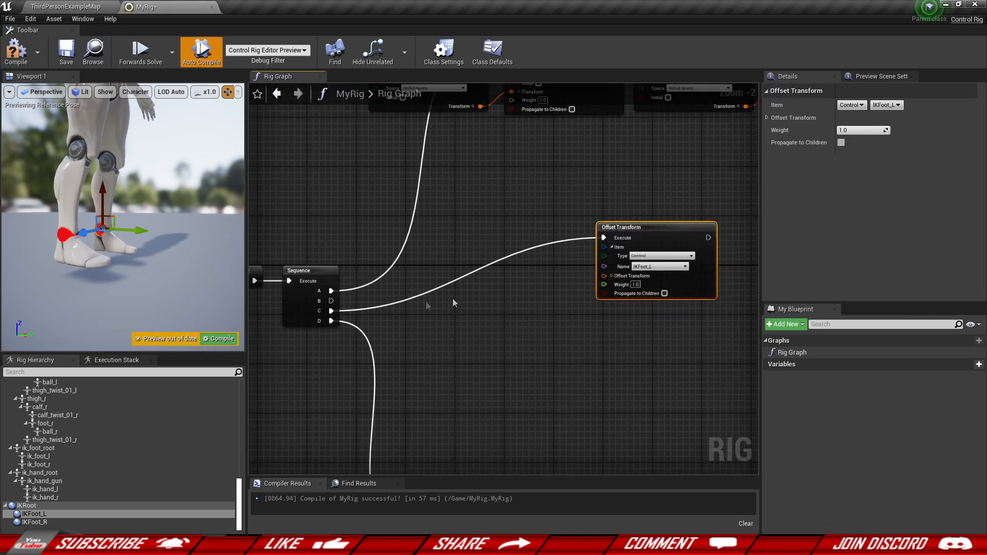
# - Move the Offset Transform node's execution link from Sequence output C to B and align the node with it
pyautogui.keyDown('ctrl'); pyautogui.moveTo(331, 311); pyautogui.dragTo(332, 301); pyautogui.keyUp('ctrl')
pyautogui.moveTo(688, 238); pyautogui.dragTo(739, 295)
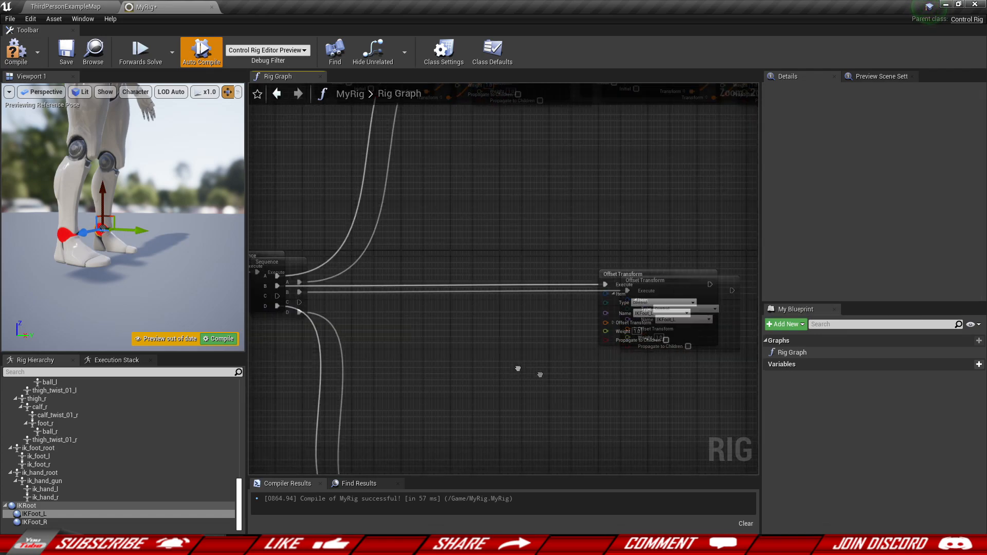
pyautogui.moveTo(517, 368); pyautogui.dragTo(460, 334, button='right')
pyautogui.keyDown('alt'); pyautogui.moveTo(88, 243); pyautogui.dragTo(121, 243); pyautogui.keyUp('alt')
pyautogui.moveTo(164, 256)
pyautogui.mouseDown(button='right')
pyautogui.moveTo(181, 252)
pyautogui.moveTo(164, 259)
pyautogui.moveTo(167, 249)
pyautogui.mouseUp(button='right')
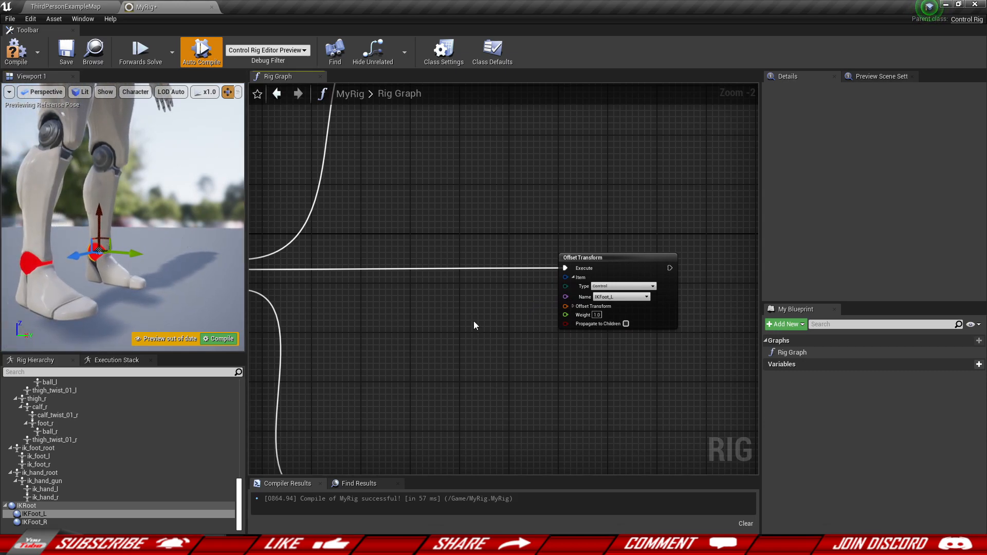
# - Add a Get Control node for IKFoot_L between the Sequence and Offset Transform nodes
pyautogui.click(32, 514)
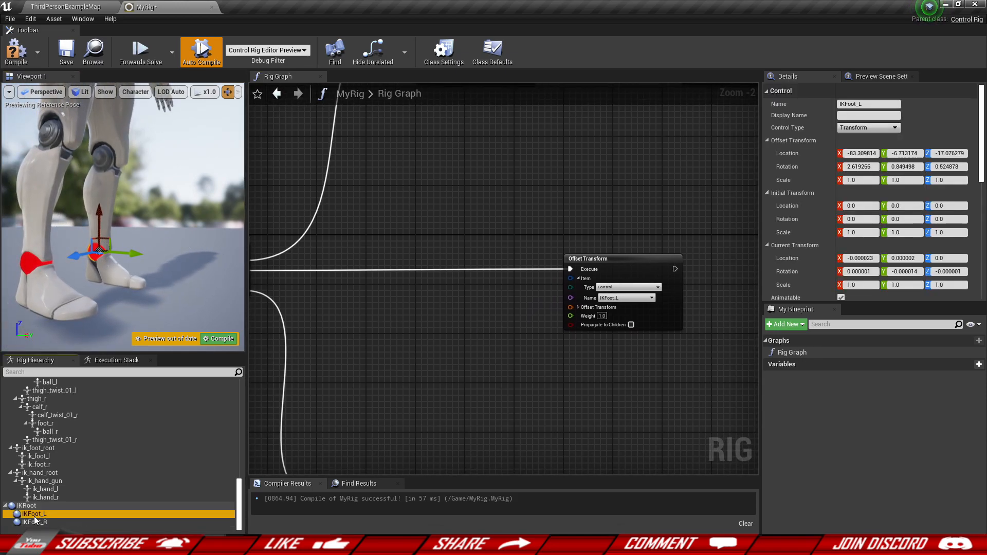
pyautogui.moveTo(30, 517); pyautogui.dragTo(342, 380)
pyautogui.moveTo(349, 307); pyautogui.dragTo(350, 304)
pyautogui.click(370, 319)
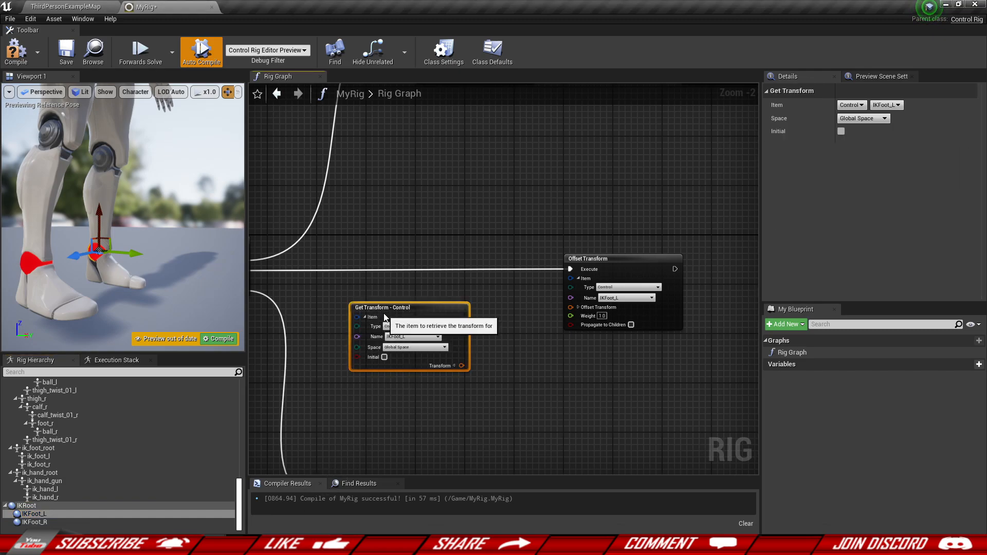
# - Expand the IKFoot_L getter's Transform and the Offset Transform node's input into rotation, translation and scale
pyautogui.scroll(2, 448, 352)
pyautogui.click(466, 359)
pyautogui.moveTo(500, 366); pyautogui.dragTo(474, 298, button='right')
pyautogui.click(615, 245)
pyautogui.moveTo(560, 313); pyautogui.dragTo(533, 325, button='right')
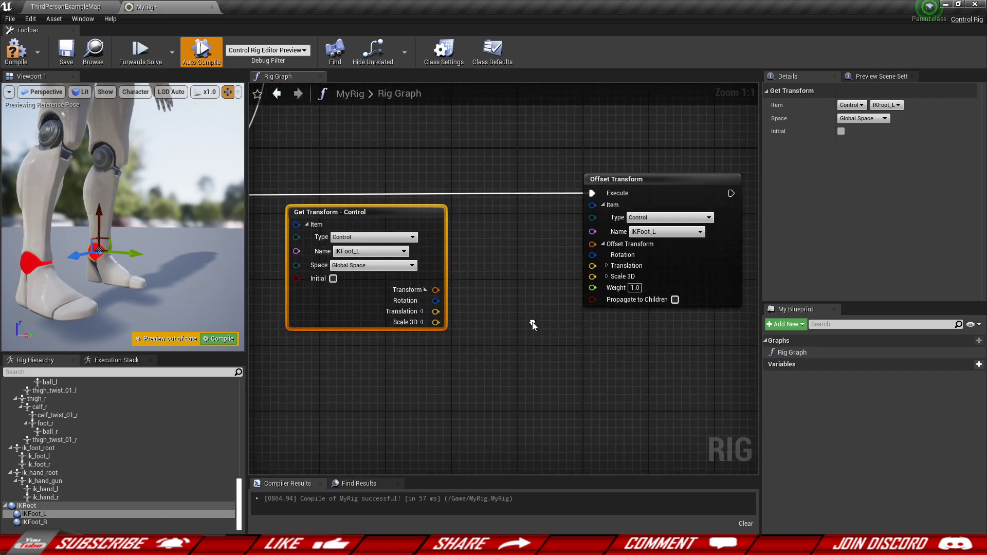
# - Feed the IKFoot_L getter's Translation into input A of a new Add node
pyautogui.moveTo(439, 312); pyautogui.dragTo(482, 264)
pyautogui.write('+')
pyautogui.click(519, 316)
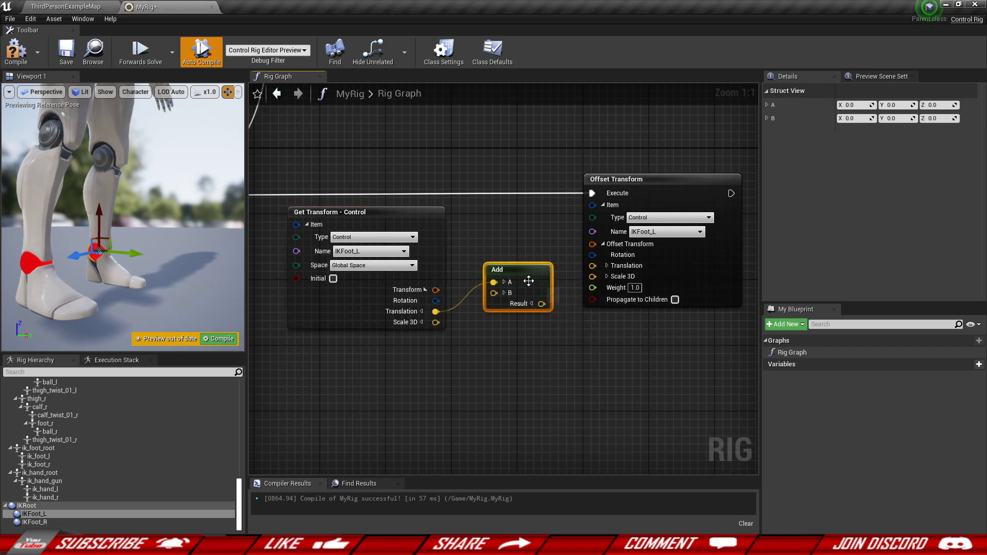
# - Set the Add node's B Z value to 50 and connect Result to the Offset Transform's Translation
pyautogui.click(496, 285)
pyautogui.click(521, 319)
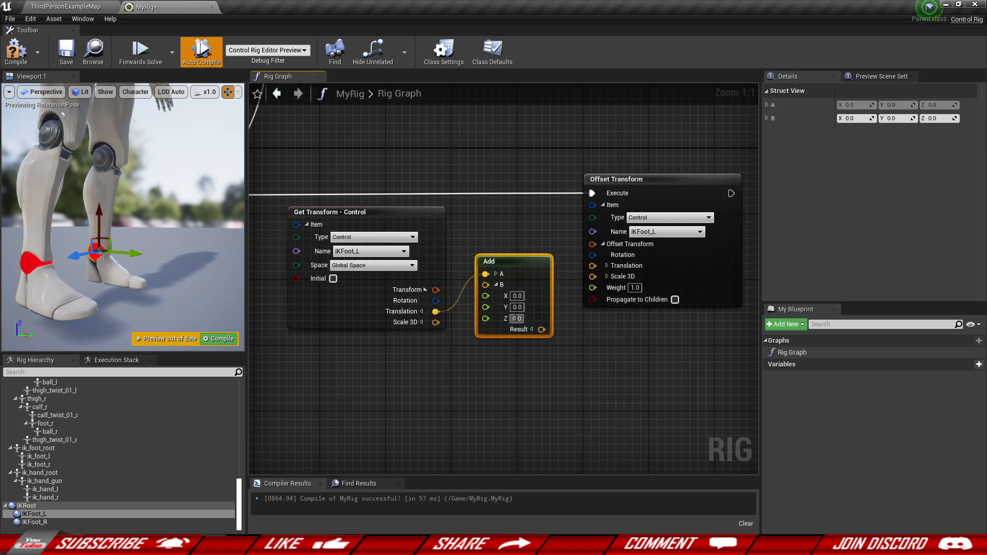
pyautogui.write('50')
pyautogui.click(523, 375)
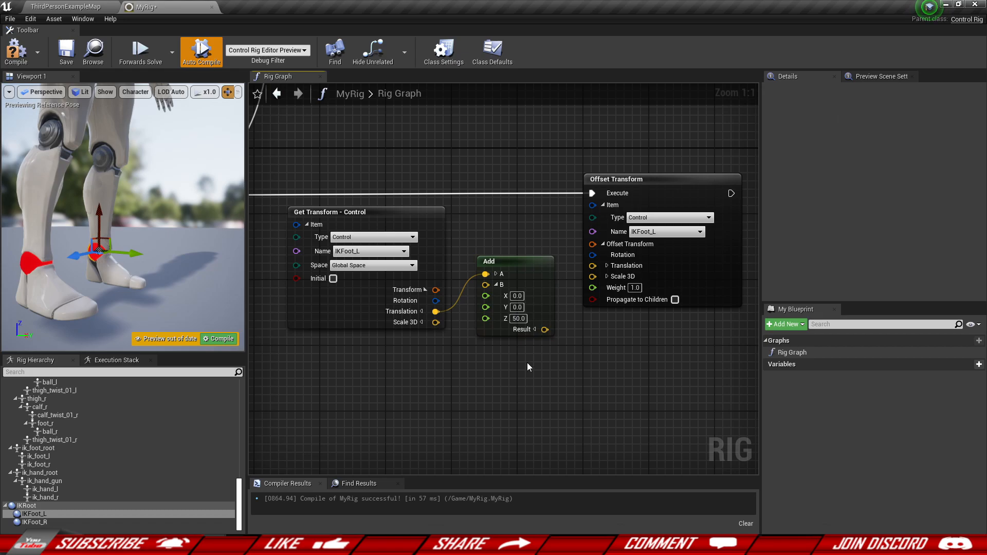
pyautogui.moveTo(543, 329); pyautogui.dragTo(592, 265)
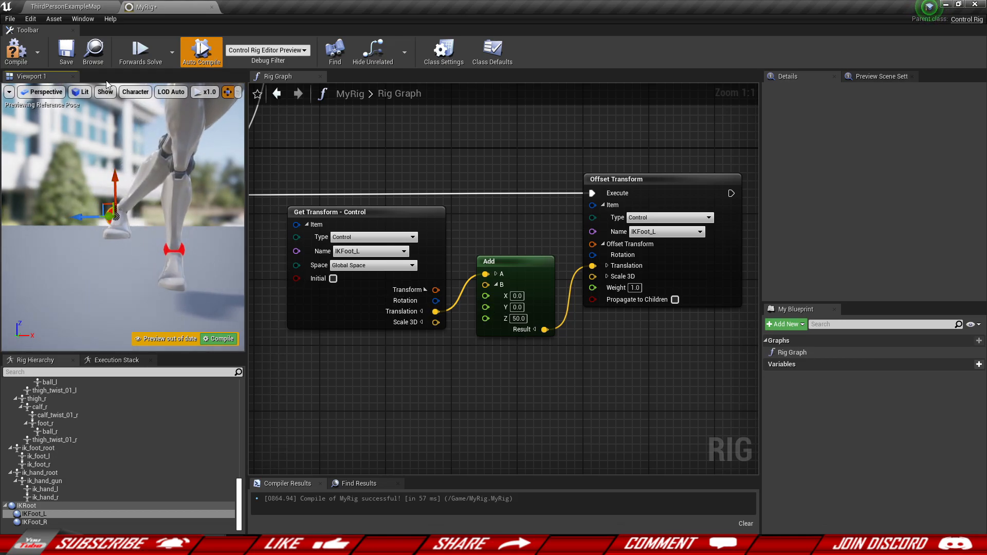
# - Set the Add node's B Z value to 0 and try an offset of 50 on another axis
pyautogui.click(517, 319)
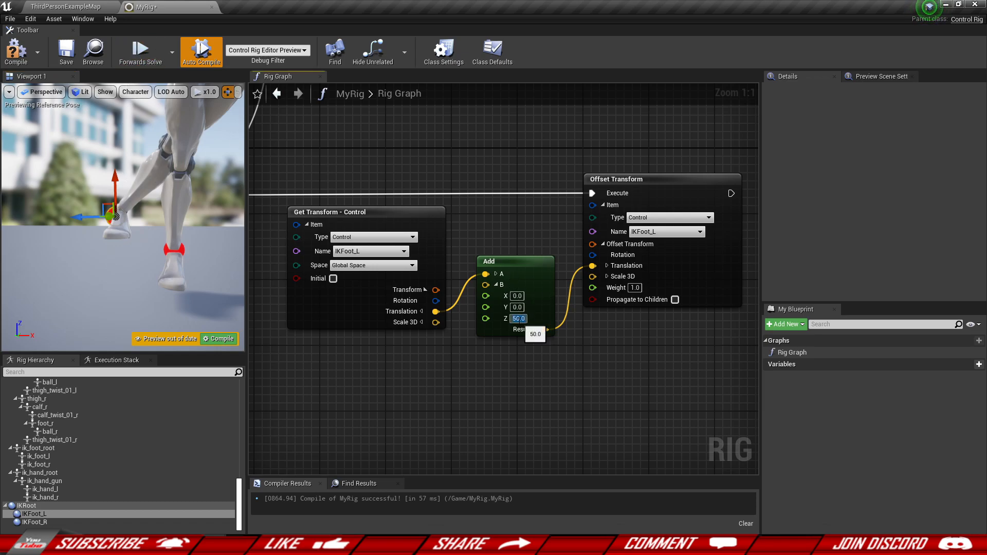
pyautogui.write('0')
pyautogui.press('Return')
pyautogui.write('50')
pyautogui.press('Return')
pyautogui.moveTo(143, 270); pyautogui.dragTo(179, 233, button='right')
pyautogui.press('s')
# - Try X offsets of 30 and 10 in the Add node's B input
pyautogui.click(523, 296)
pyautogui.write('30')
pyautogui.press('Return')
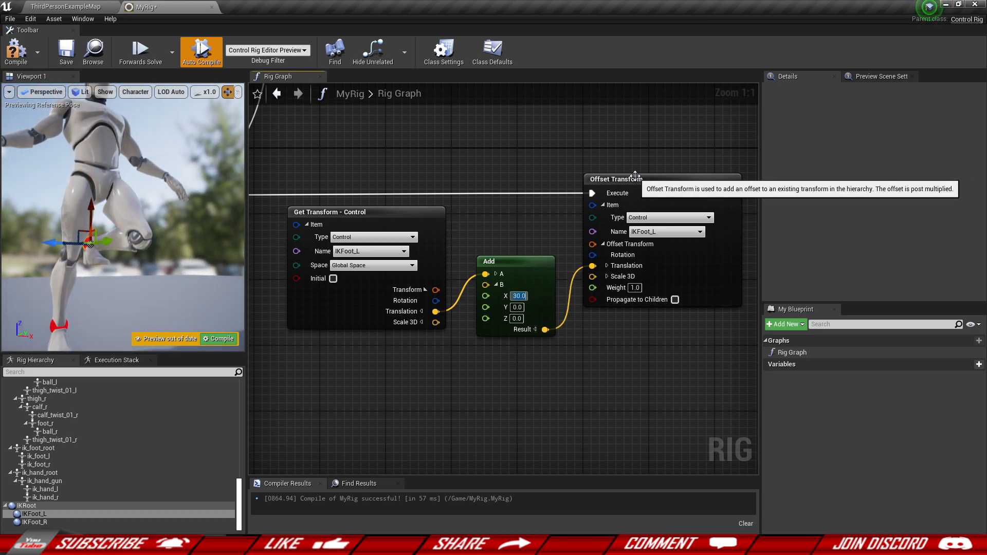
pyautogui.write('10')
pyautogui.press('Return')
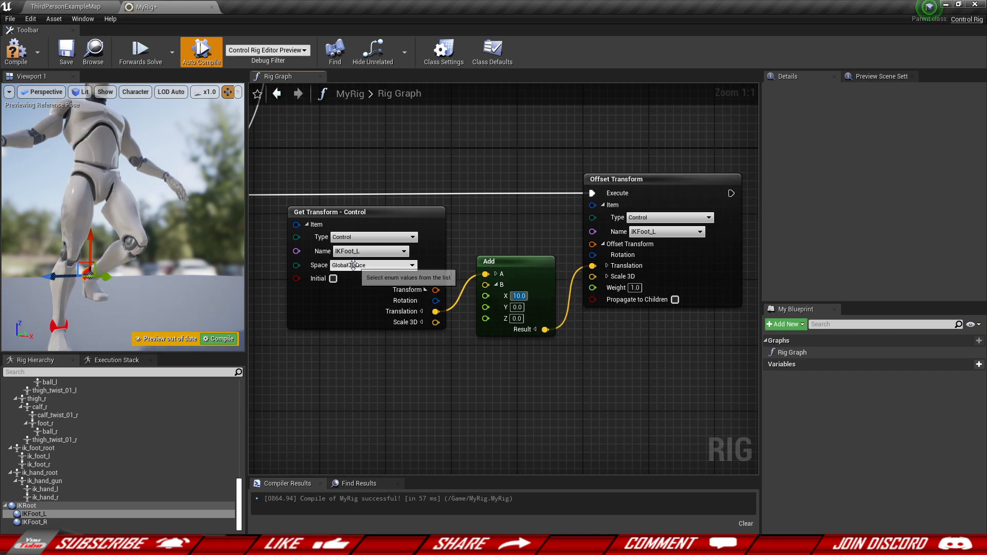
# - Switch the IKFoot_L getter's Space to Local Space and view the feet in the preview
pyautogui.click(353, 265)
pyautogui.click(354, 284)
pyautogui.moveTo(190, 278); pyautogui.dragTo(236, 309, button='right')
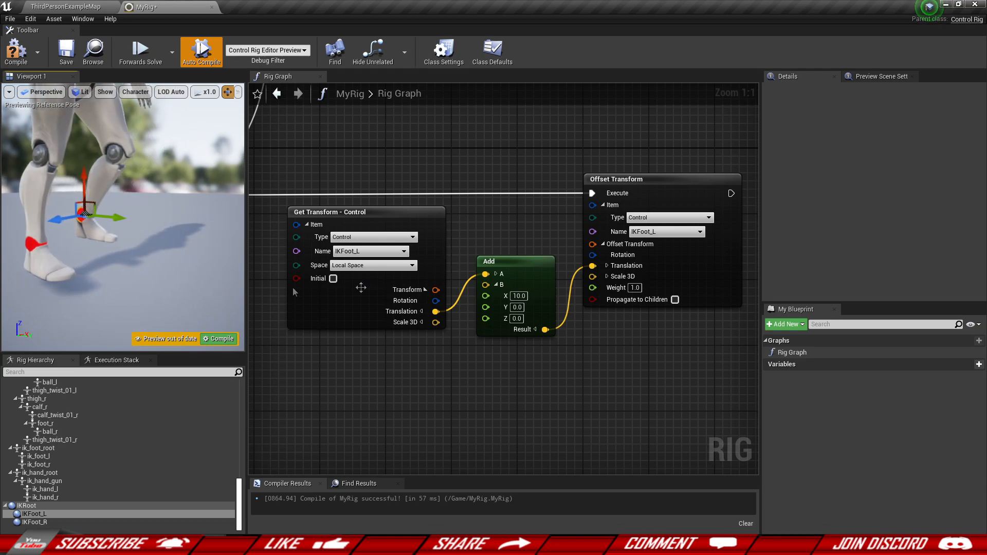
# - Set the Add node's B X and Y values to 40
pyautogui.write('4')
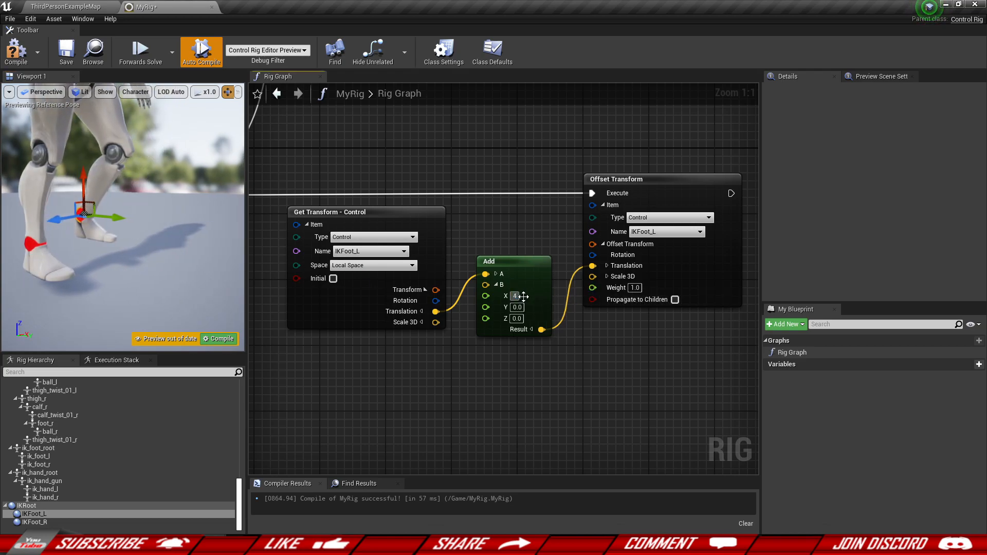
pyautogui.write('0')
pyautogui.press('Return')
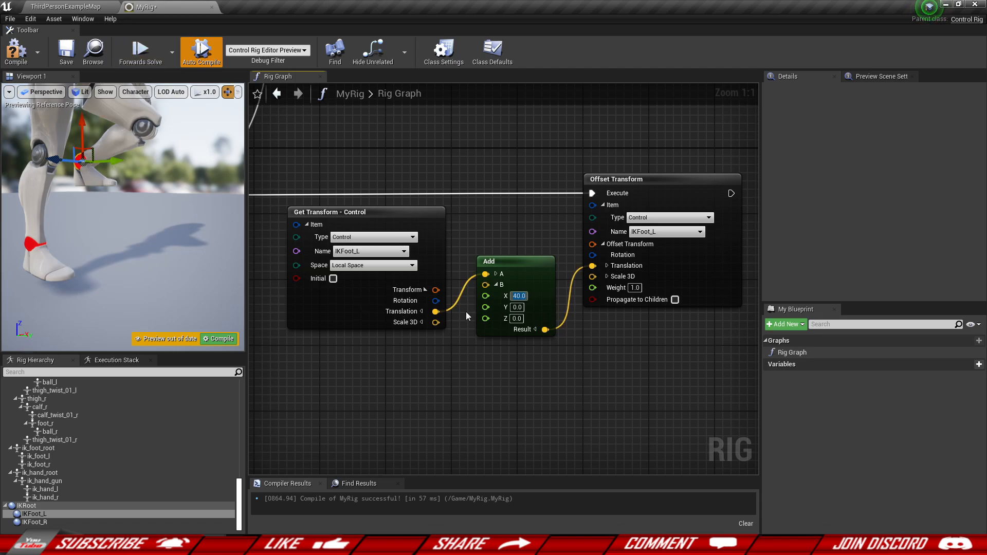
pyautogui.write('40')
pyautogui.press('Return')
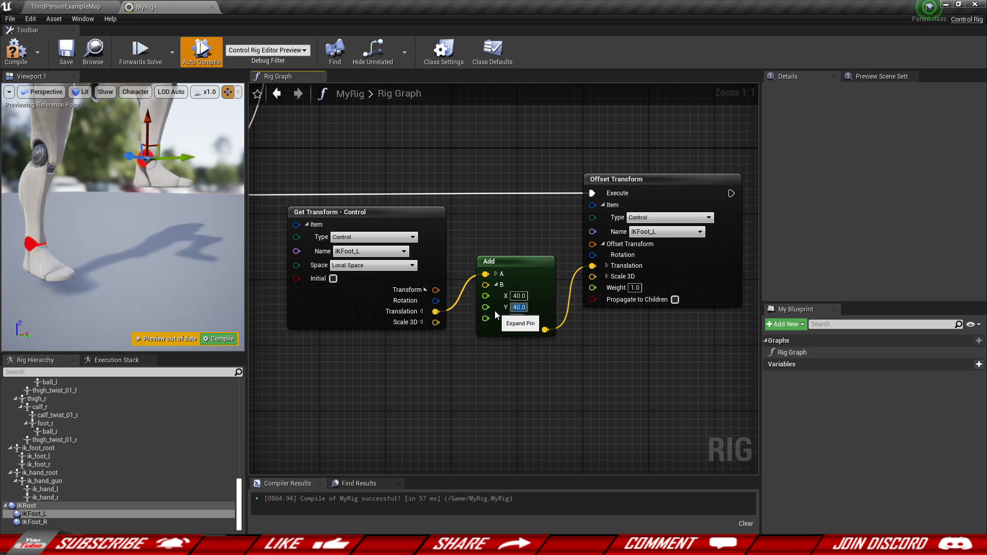
# - Disconnect the Add node's result from the Offset Transform's Translation input and inspect the feet in the preview
pyautogui.moveTo(203, 203); pyautogui.dragTo(203, 216)
pyautogui.moveTo(203, 216); pyautogui.dragTo(159, 216, button='right')
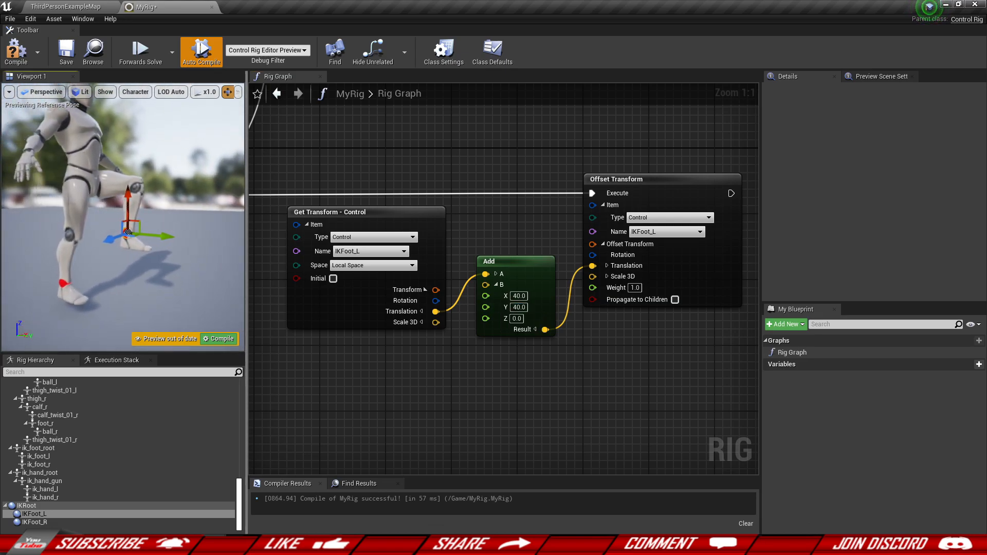
pyautogui.click(43, 532)
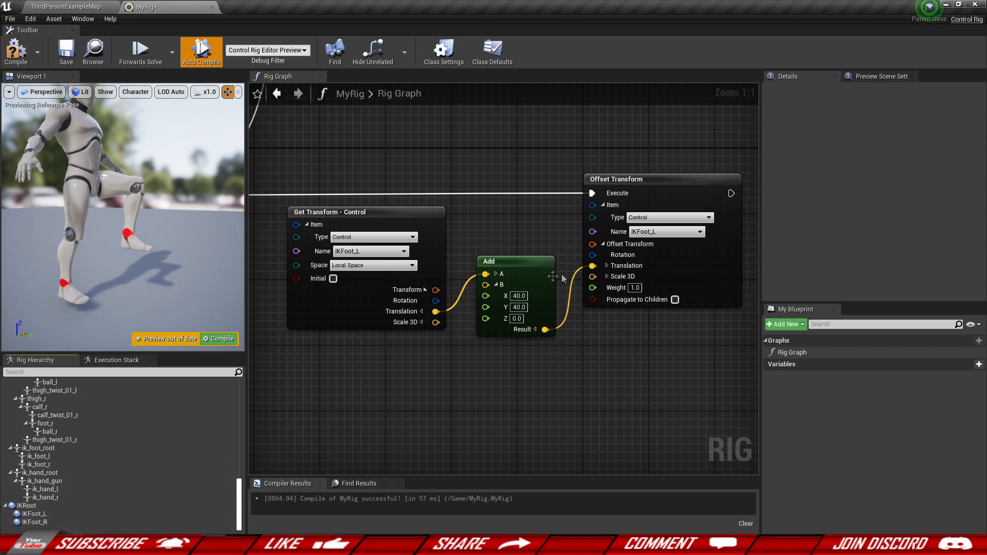
pyautogui.keyDown('alt'); pyautogui.click(593, 266); pyautogui.keyUp('alt')
pyautogui.moveTo(183, 305); pyautogui.dragTo(191, 349, button='right')
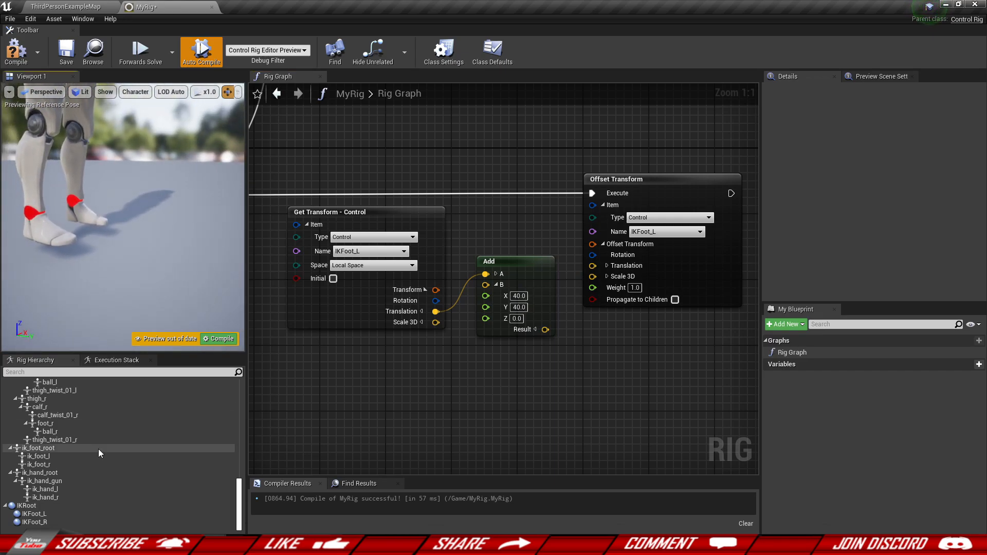
# - Create a new control in the rig hierarchy and select it
pyautogui.rightClick(69, 526)
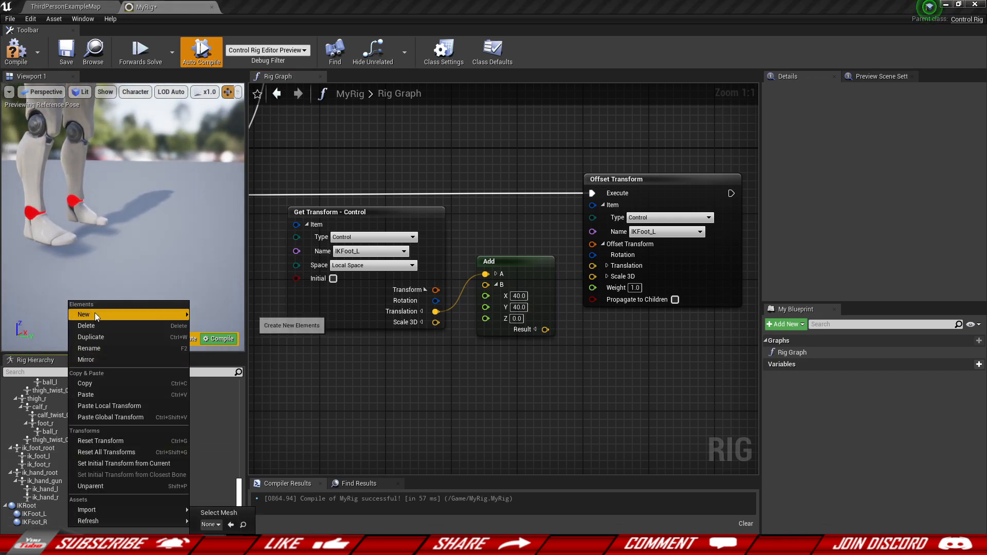
pyautogui.moveTo(95, 314)
pyautogui.click(234, 327)
pyautogui.scroll(-2, 102, 463)
pyautogui.click(51, 508)
pyautogui.click(46, 521)
# - Move NewControl beside the left foot, to about X 15.8, Y 39.0, Z 13.6
pyautogui.moveTo(108, 261); pyautogui.dragTo(59, 261, button='right')
pyautogui.moveTo(116, 258); pyautogui.dragTo(157, 254)
pyautogui.moveTo(157, 254); pyautogui.dragTo(75, 258, button='right')
pyautogui.moveTo(115, 264); pyautogui.dragTo(53, 265)
pyautogui.moveTo(88, 247); pyautogui.dragTo(91, 219)
pyautogui.moveTo(91, 218); pyautogui.dragTo(201, 209, button='right')
pyautogui.moveTo(106, 237)
pyautogui.mouseDown(button='right')
pyautogui.moveTo(84, 236)
pyautogui.moveTo(106, 236)
pyautogui.mouseUp(button='right')
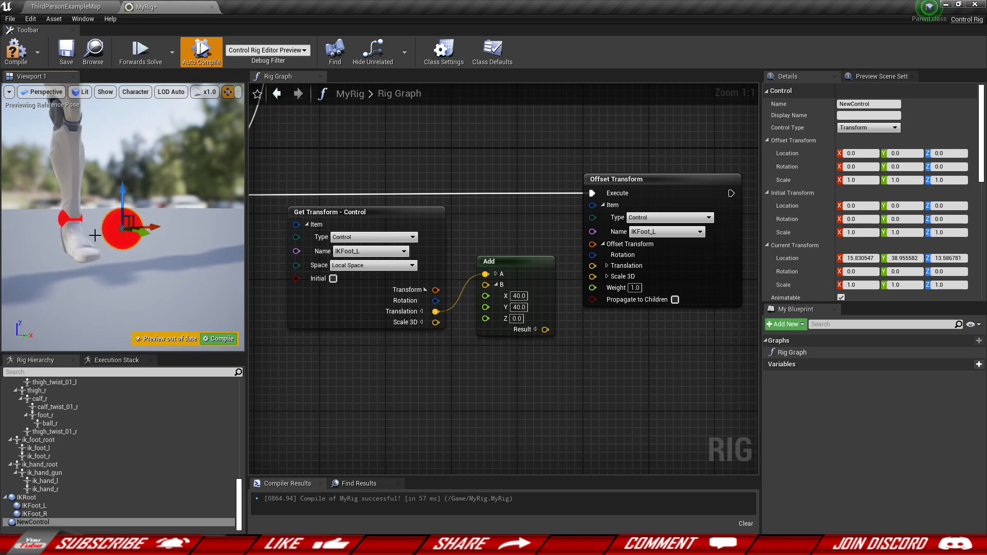
# - Compare with IKFoot_L's axes and rotate NewControl to 180, 90, -180 to match them
pyautogui.click(60, 216)
pyautogui.press('f')
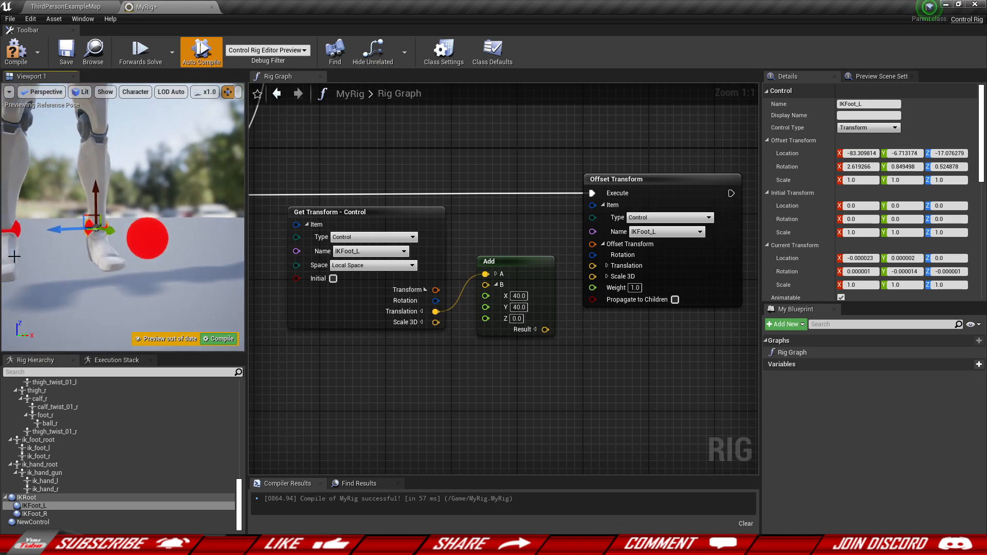
pyautogui.click(164, 251)
pyautogui.press('e')
pyautogui.moveTo(139, 191); pyautogui.dragTo(188, 191)
pyautogui.press('w')
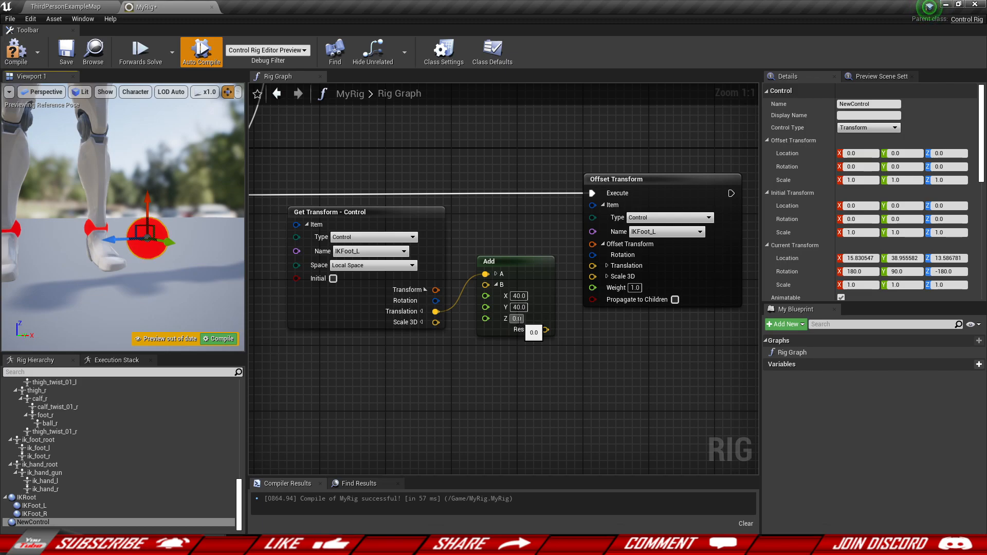
# - Try setting NewControl's initial transform from the closest bone
pyautogui.rightClick(149, 232)
pyautogui.click(203, 408)
pyautogui.moveTo(152, 264)
pyautogui.mouseDown(button='right')
pyautogui.moveTo(169, 265)
pyautogui.moveTo(129, 262)
pyautogui.moveTo(146, 263)
pyautogui.mouseUp(button='right')
pyautogui.hotkey('ctrl', 'z')
# - Move NewControl to about X 20.0, Y 33.1, Z 12.9 and set its initial transform from the current one
pyautogui.moveTo(119, 246); pyautogui.dragTo(205, 299)
pyautogui.moveTo(162, 227); pyautogui.dragTo(190, 181)
pyautogui.press('e')
pyautogui.press('w')
pyautogui.rightClick(169, 220)
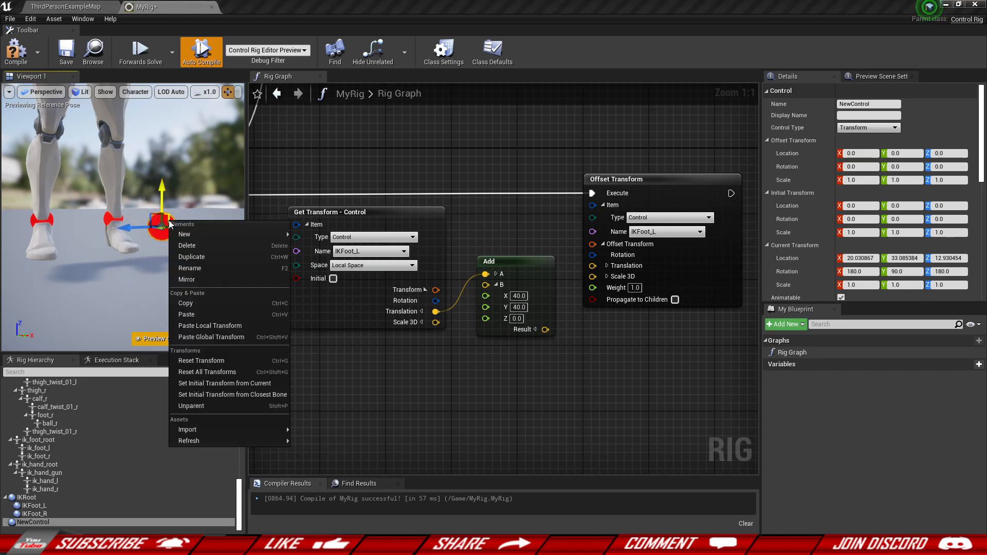
pyautogui.click(230, 384)
# - Delete the Add node and the IKFoot_L Get Transform node from the graph
pyautogui.moveTo(156, 245); pyautogui.dragTo(227, 246, button='right')
pyautogui.moveTo(500, 368); pyautogui.dragTo(523, 307)
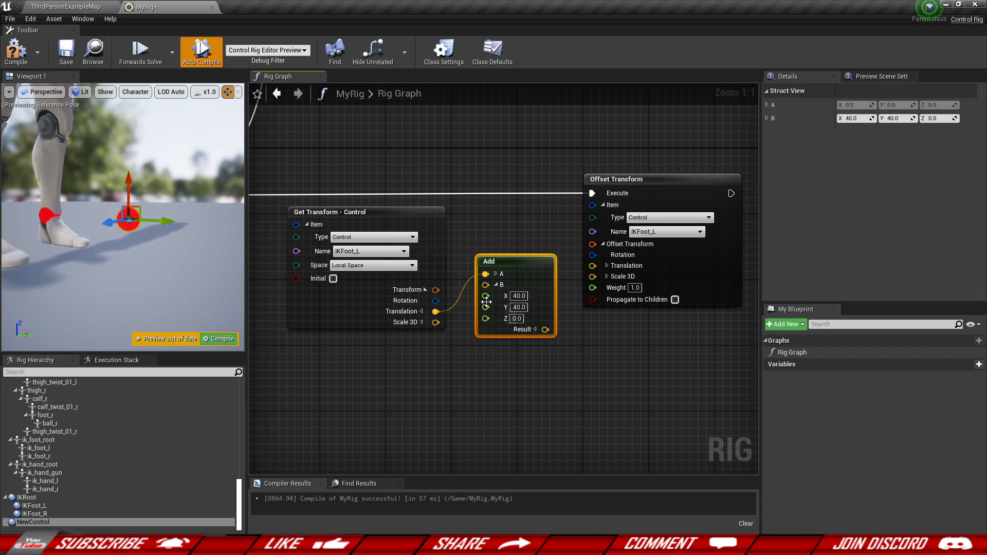
pyautogui.press('Delete')
pyautogui.click(355, 212)
pyautogui.press('Delete')
# - Add a Get Transform node for NewControl and connect its Transform output to the Offset Transform input
pyautogui.moveTo(43, 521); pyautogui.dragTo(349, 263)
pyautogui.click(351, 258)
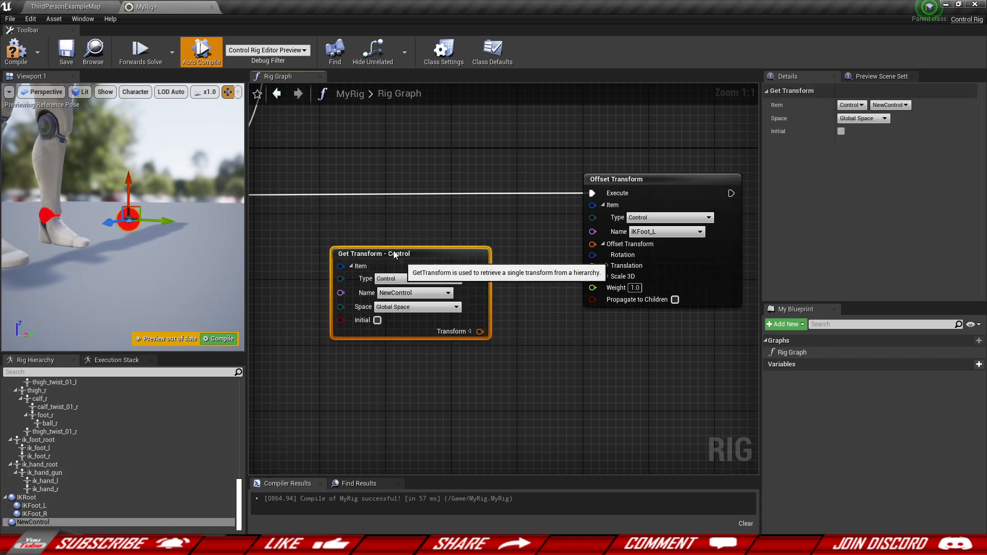
pyautogui.click(603, 245)
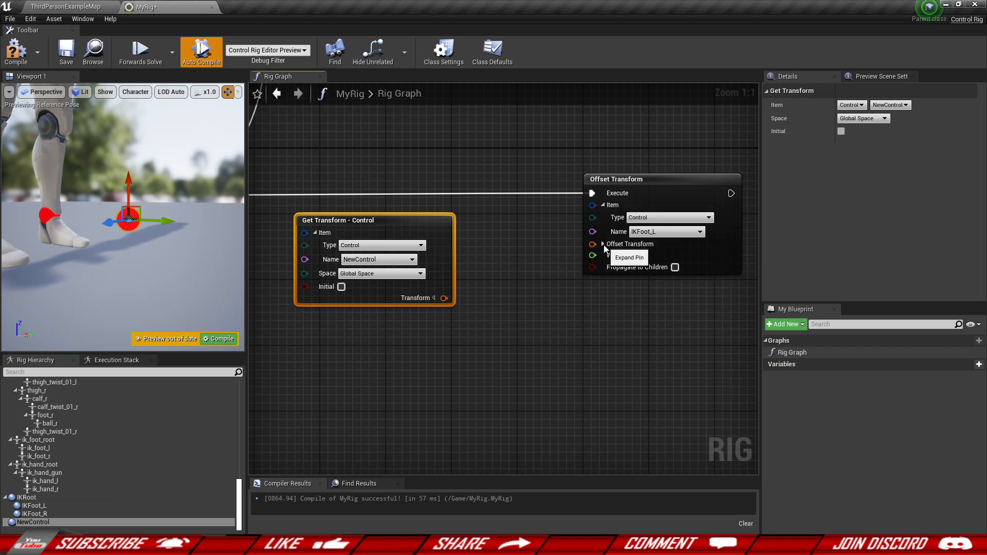
pyautogui.moveTo(444, 299); pyautogui.dragTo(597, 243)
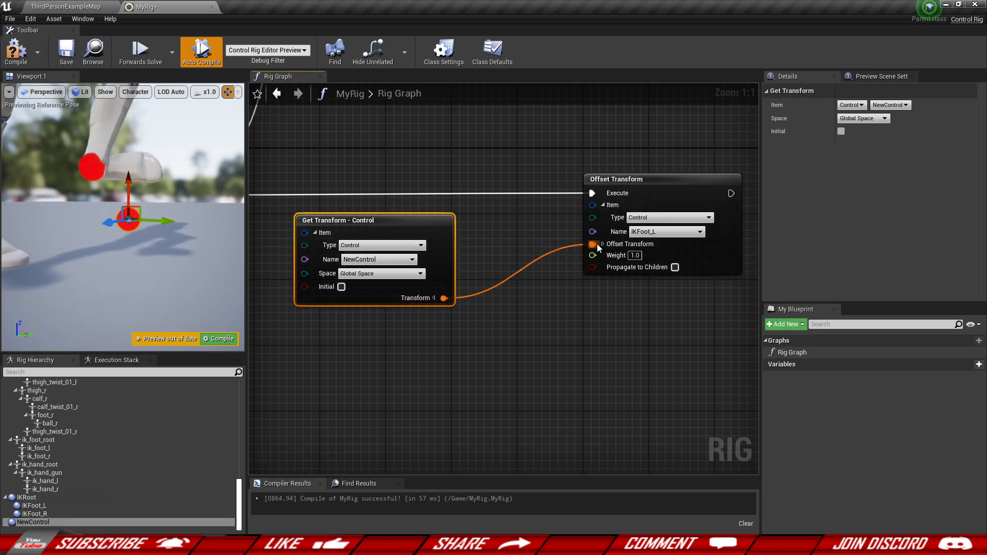
# - Set the NewControl getter's Space to Local Space and compile the rig
pyautogui.click(392, 274)
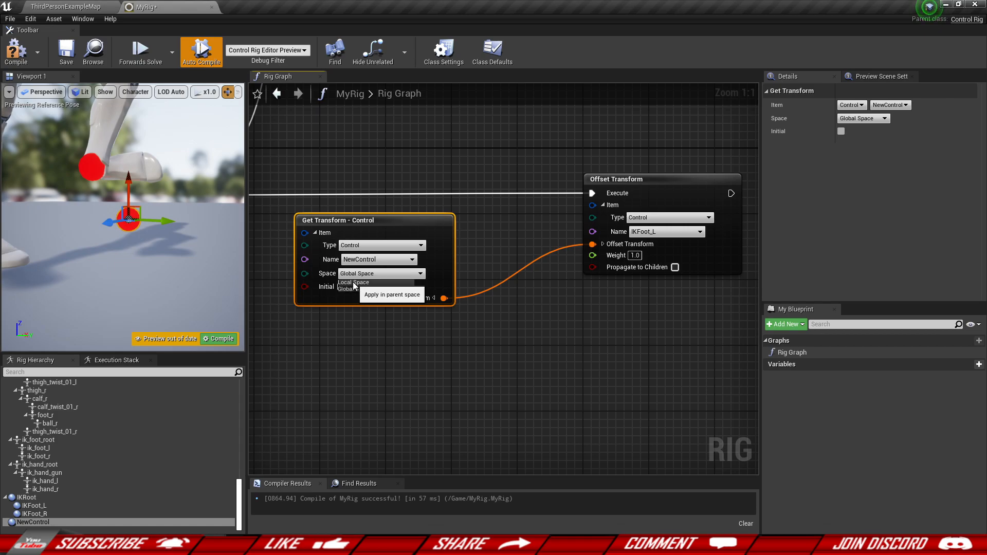
pyautogui.click(352, 281)
pyautogui.click(16, 50)
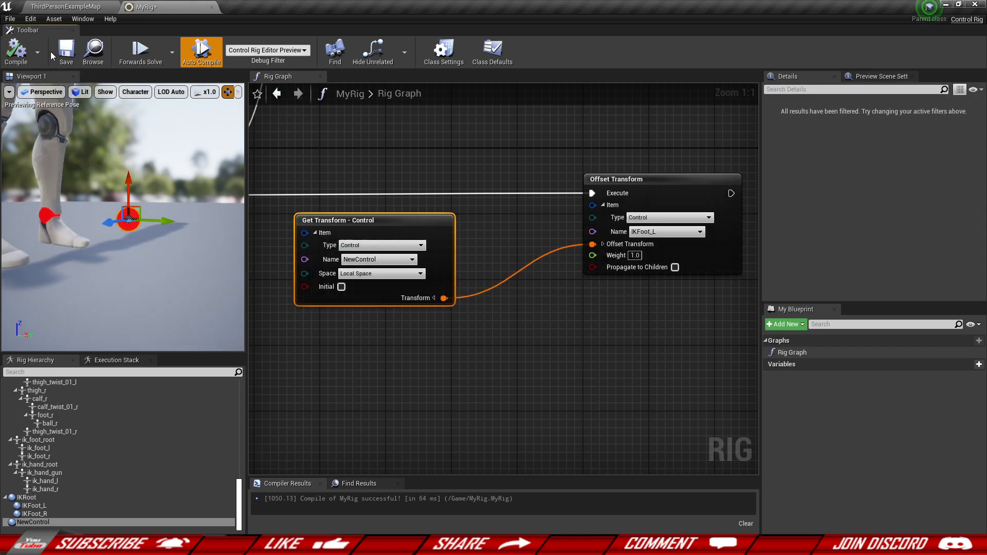
pyautogui.moveTo(118, 177)
pyautogui.mouseDown(button='right')
pyautogui.moveTo(103, 179)
pyautogui.moveTo(129, 178)
pyautogui.moveTo(119, 180)
pyautogui.mouseUp(button='right')
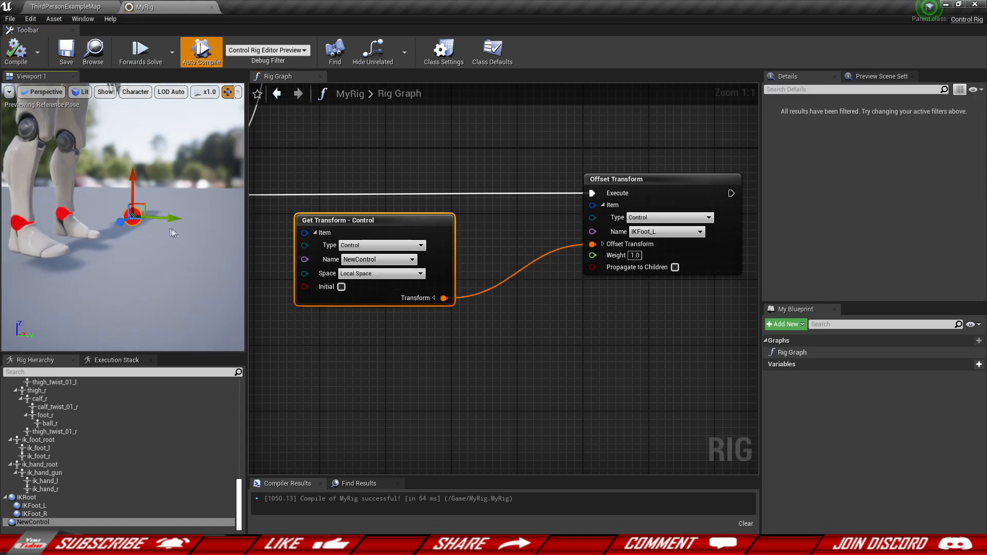
# - Move and rotate NewControl in the preview to test how it offsets the left foot, and recompile the rig
pyautogui.moveTo(174, 221); pyautogui.dragTo(138, 224)
pyautogui.moveTo(144, 181); pyautogui.dragTo(145, 133)
pyautogui.moveTo(187, 171); pyautogui.dragTo(239, 171)
pyautogui.moveTo(196, 222); pyautogui.dragTo(105, 221, button='right')
pyautogui.moveTo(124, 251)
pyautogui.mouseDown()
pyautogui.moveTo(33, 205)
pyautogui.moveTo(134, 242)
pyautogui.moveTo(124, 245)
pyautogui.mouseUp()
pyautogui.moveTo(160, 212)
pyautogui.mouseDown()
pyautogui.moveTo(160, 240)
pyautogui.moveTo(160, 215)
pyautogui.mouseUp()
pyautogui.moveTo(161, 215); pyautogui.dragTo(226, 219, button='right')
pyautogui.press('e')
pyautogui.moveTo(145, 219); pyautogui.dragTo(204, 153)
pyautogui.moveTo(183, 187); pyautogui.dragTo(221, 198)
pyautogui.click(18, 55)
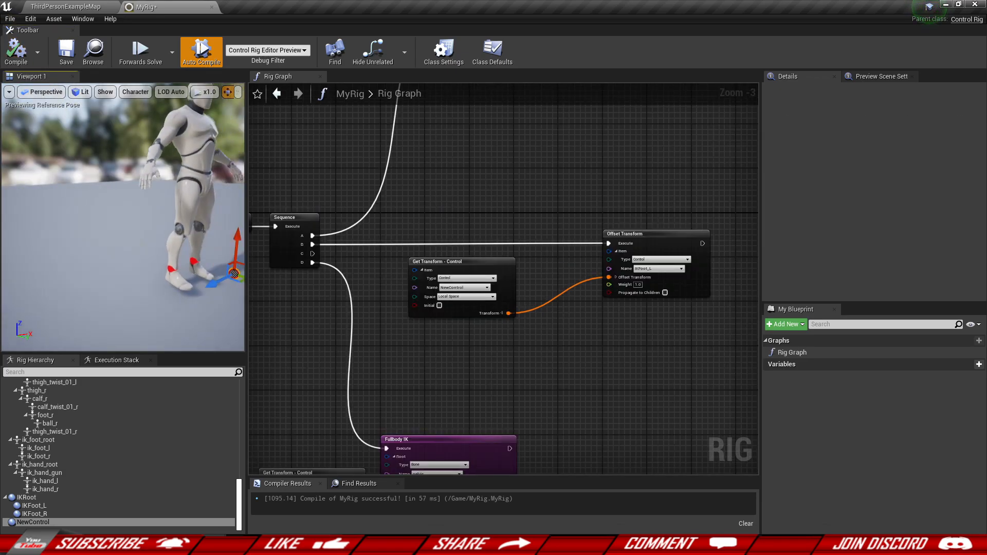
pyautogui.moveTo(215, 297); pyautogui.dragTo(237, 293, button='right')
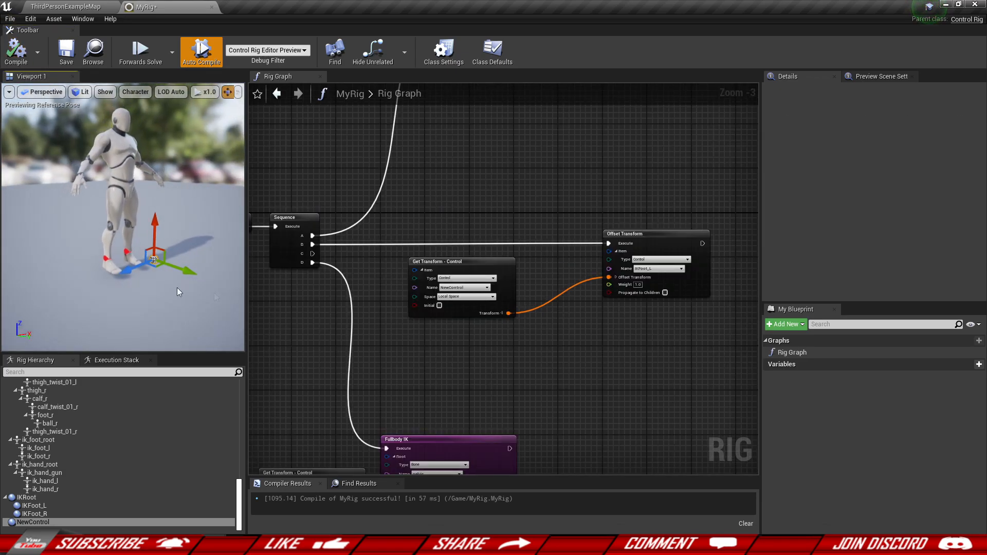
# - Delete the NewControl Get Transform and IKFoot_L Offset Transform nodes from the graph
pyautogui.moveTo(451, 236); pyautogui.dragTo(640, 331)
pyautogui.moveTo(683, 252)
pyautogui.mouseDown()
pyautogui.moveTo(630, 191)
pyautogui.moveTo(671, 240)
pyautogui.mouseUp()
pyautogui.press('Delete')
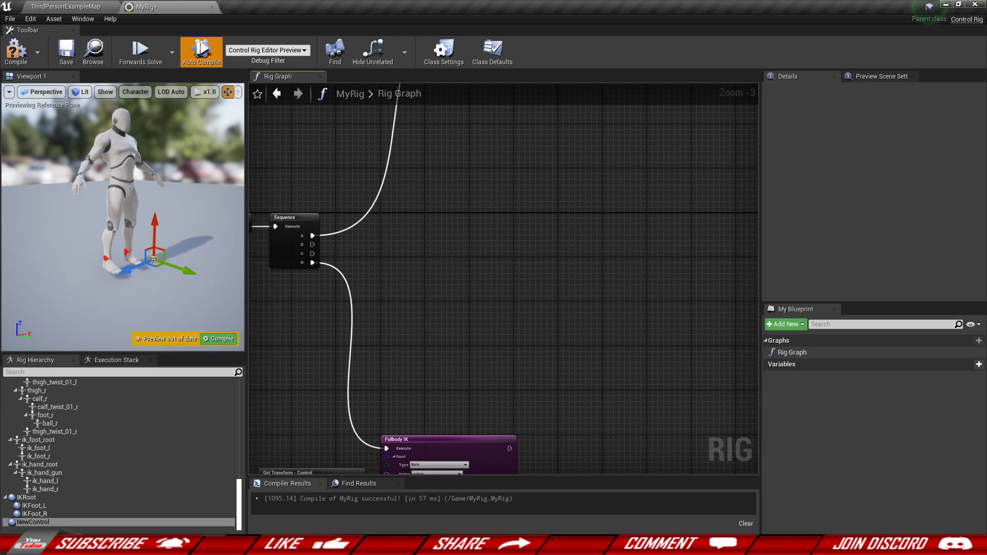
# - Delete NewControl from the rig hierarchy and compile the rig
pyautogui.click(62, 522)
pyautogui.press('Delete')
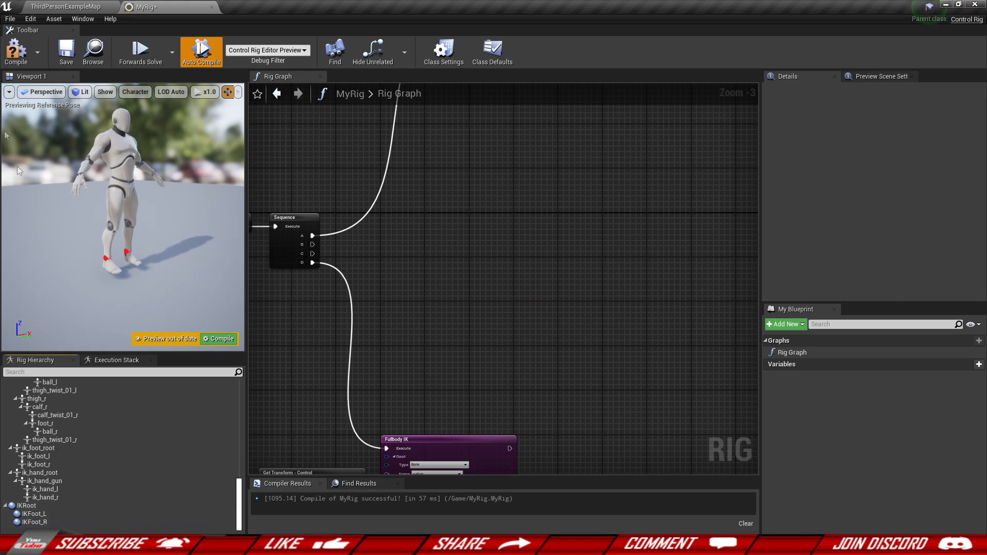
pyautogui.click(8, 58)
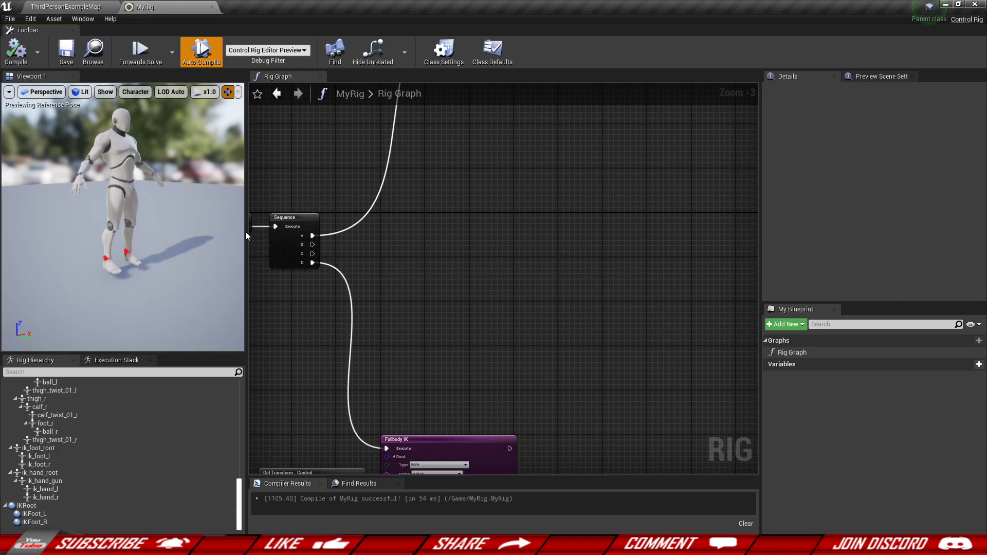
pyautogui.moveTo(124, 216); pyautogui.dragTo(117, 186, button='right')
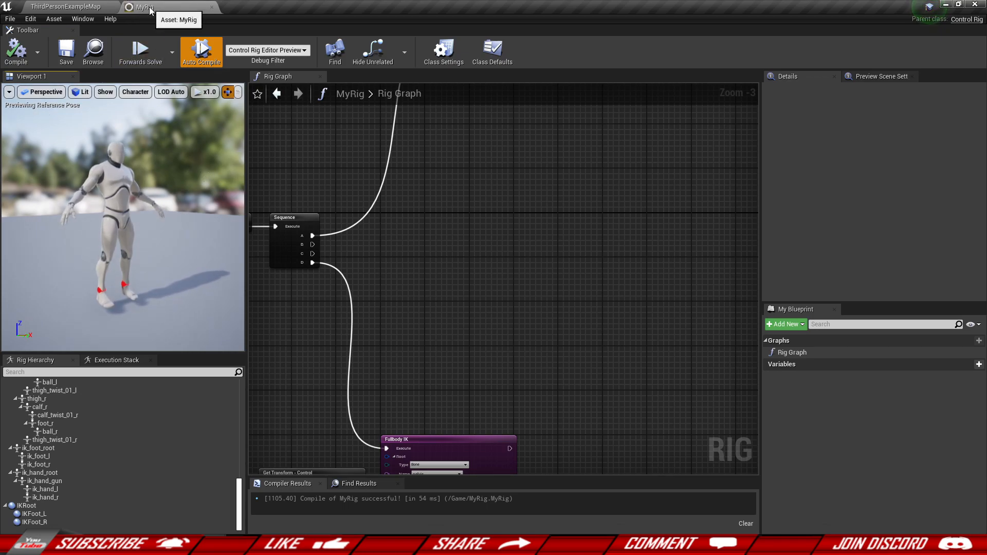
pyautogui.scroll(-2, 493, 252)
pyautogui.moveTo(498, 267); pyautogui.dragTo(483, 306, button='right')
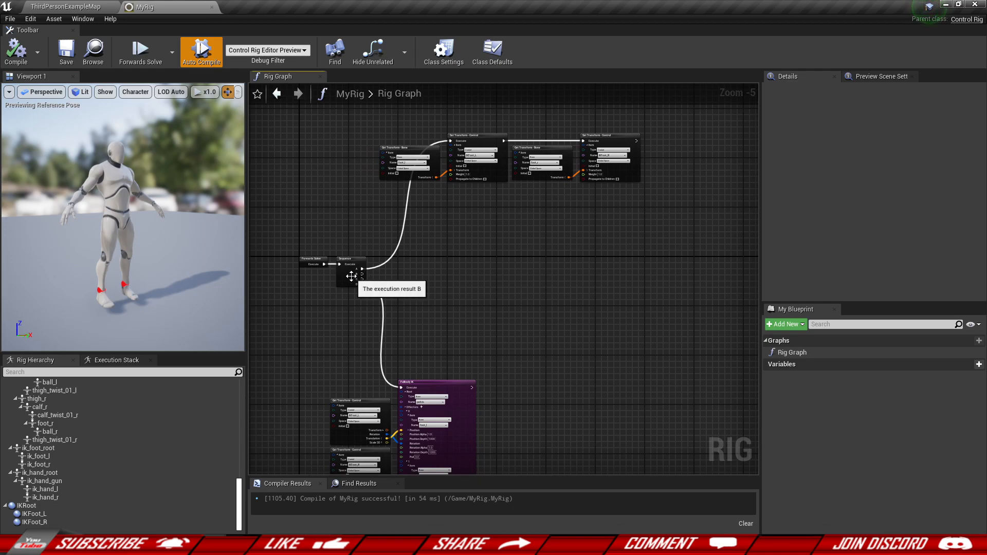